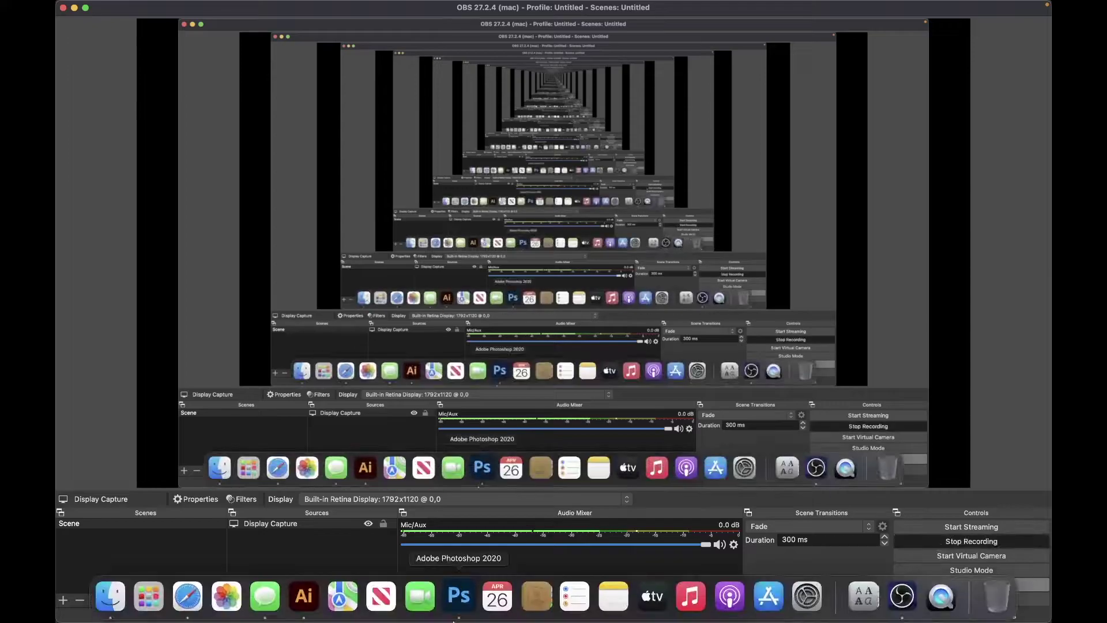
- Close the Untitled-3 document without saving changes
click(304, 600)
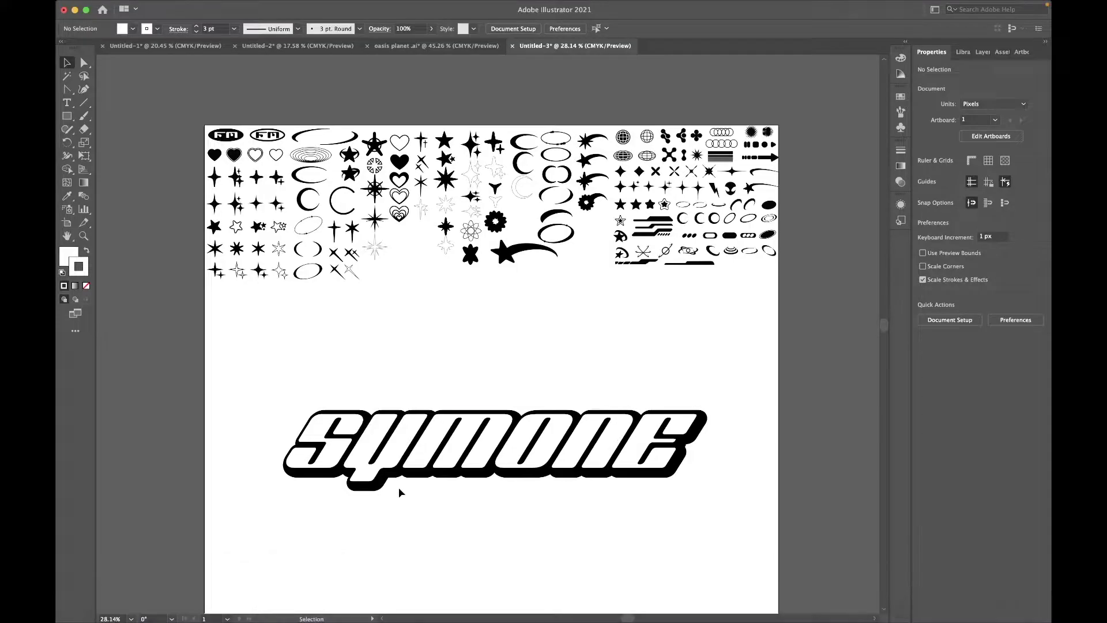
click(513, 46)
click(659, 358)
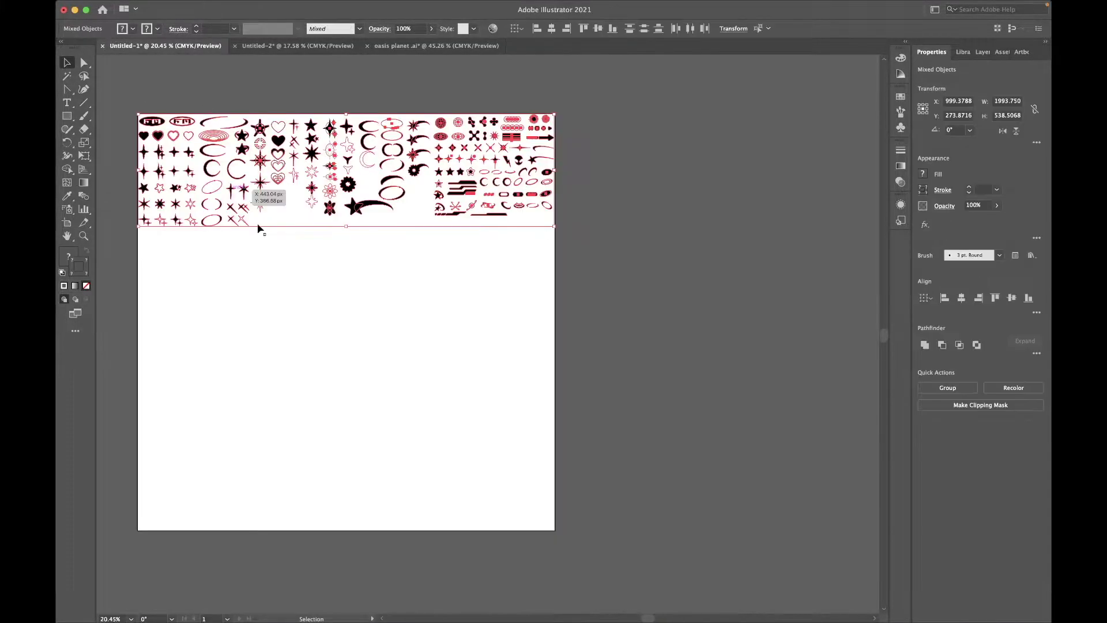
- Create a new 2000 × 2000 px document and place a placeholder text line on the artboard
click(102, 13)
click(91, 124)
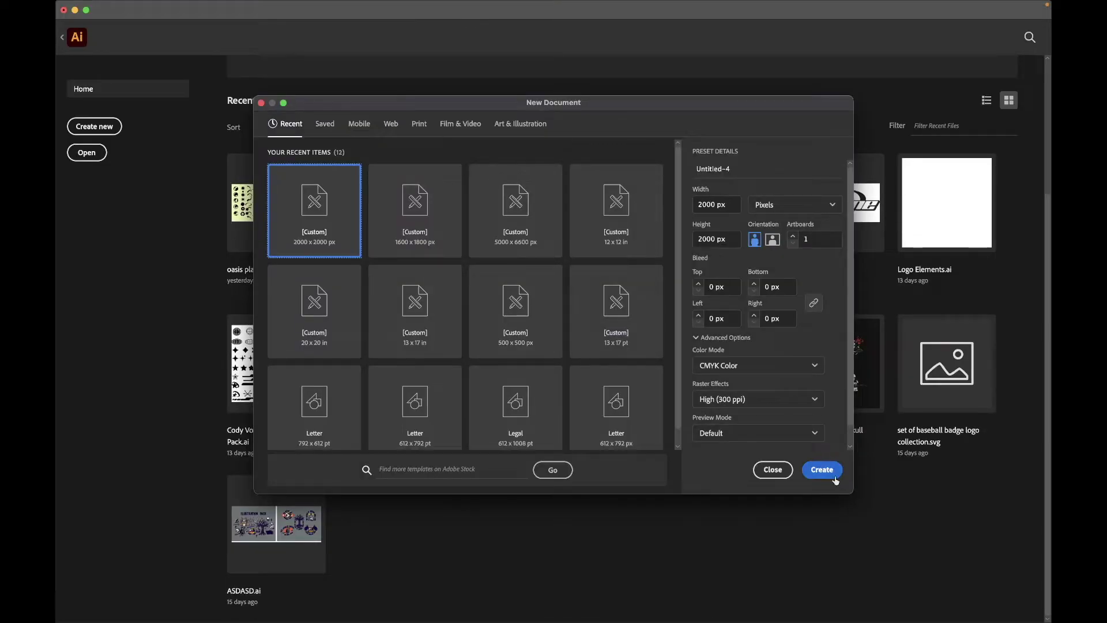
click(821, 467)
key(t)
click(280, 229)
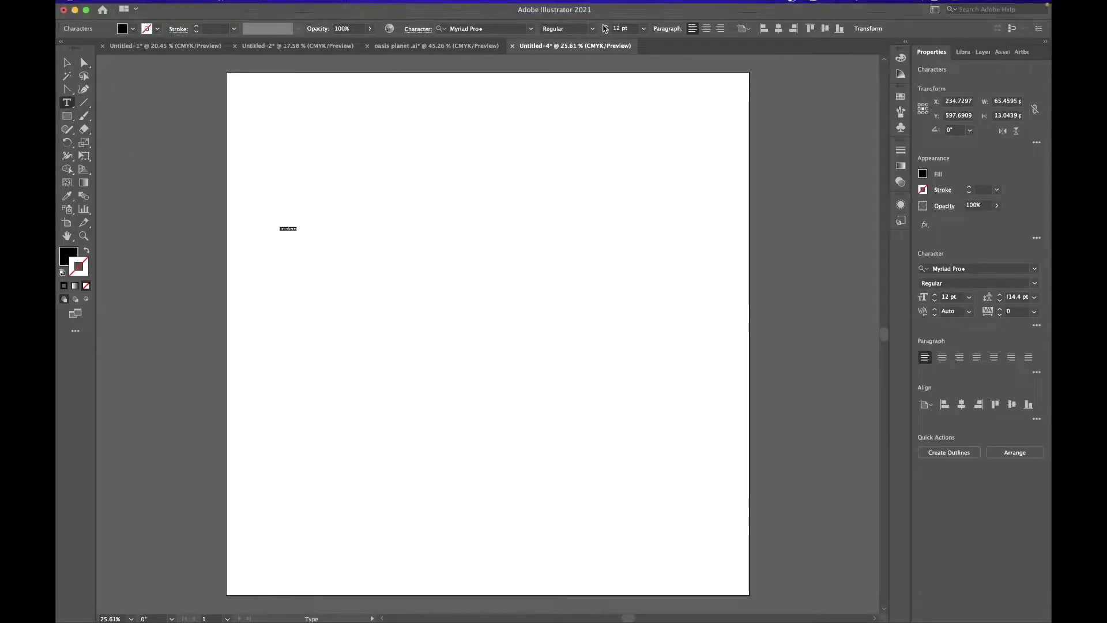
- Enlarge the placeholder text to about 265 pt and apply the Daidoh Remix RoundJka font
key(ctrl+shift+period)
key(ctrl+shift+period)
key(ctrl+shift+period)
key(ctrl+shift+period)
key(ctrl+shift+period)
key(ctrl+shift+period)
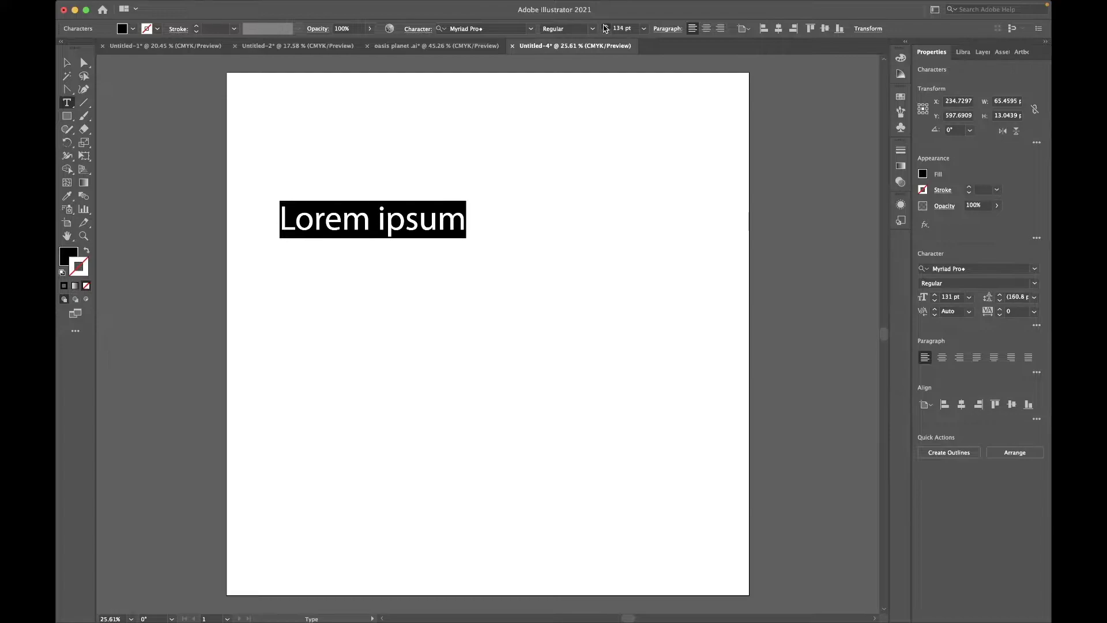
key(ctrl+shift+period)
key(ctrl+shift+period)
key(ctrl+shift+period)
key(ctrl+shift+period)
key(ctrl+shift+period)
key(ctrl+shift+period)
drag(605, 29, 718, 21)
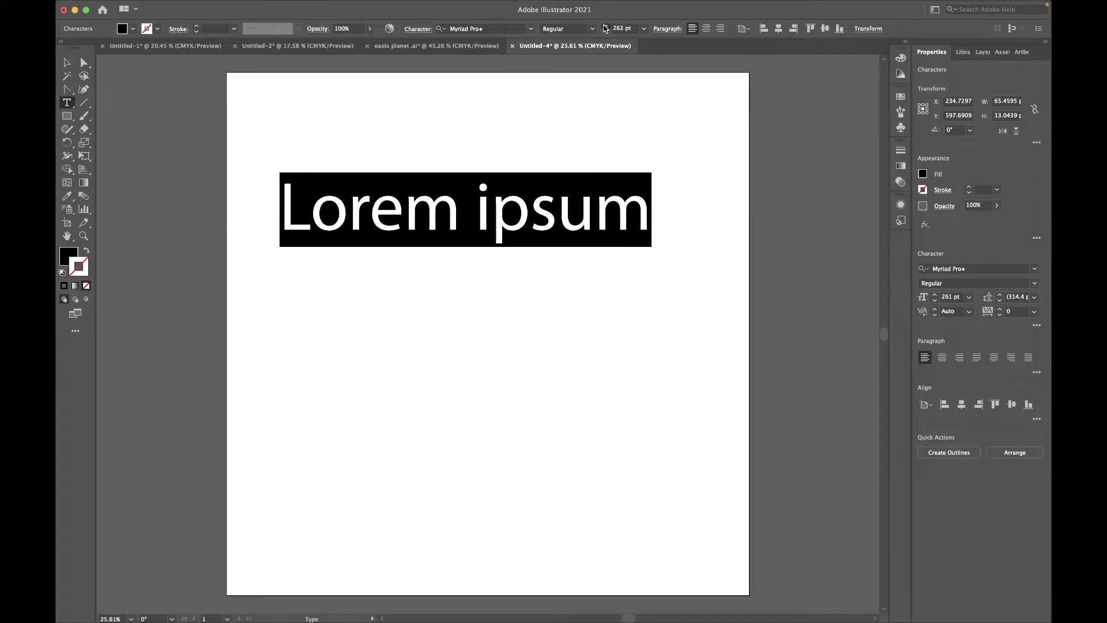
click(516, 29)
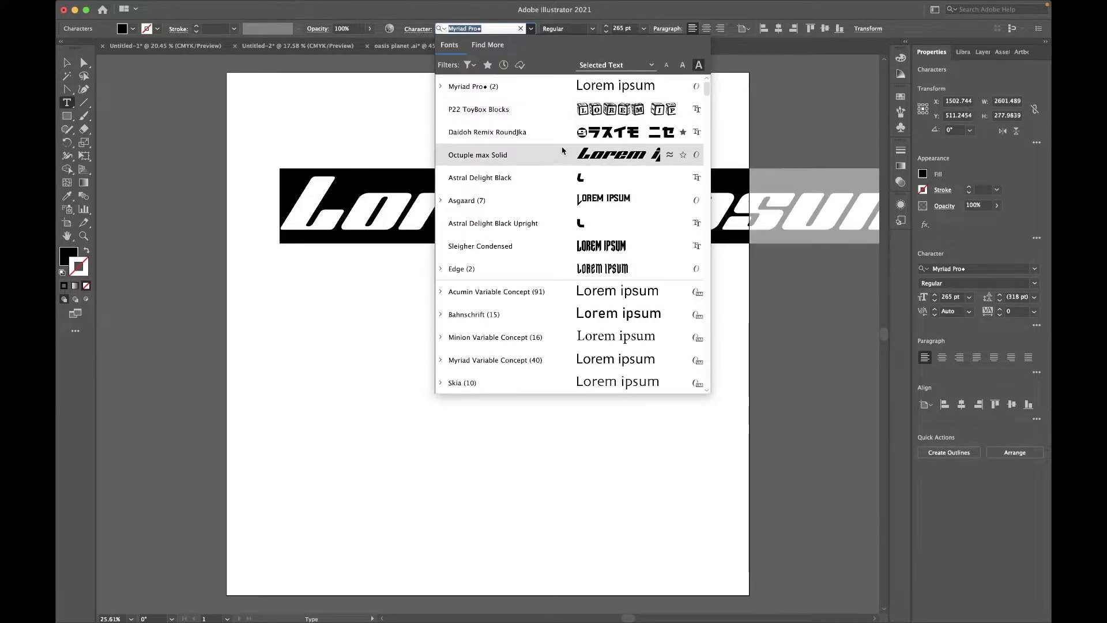
click(560, 132)
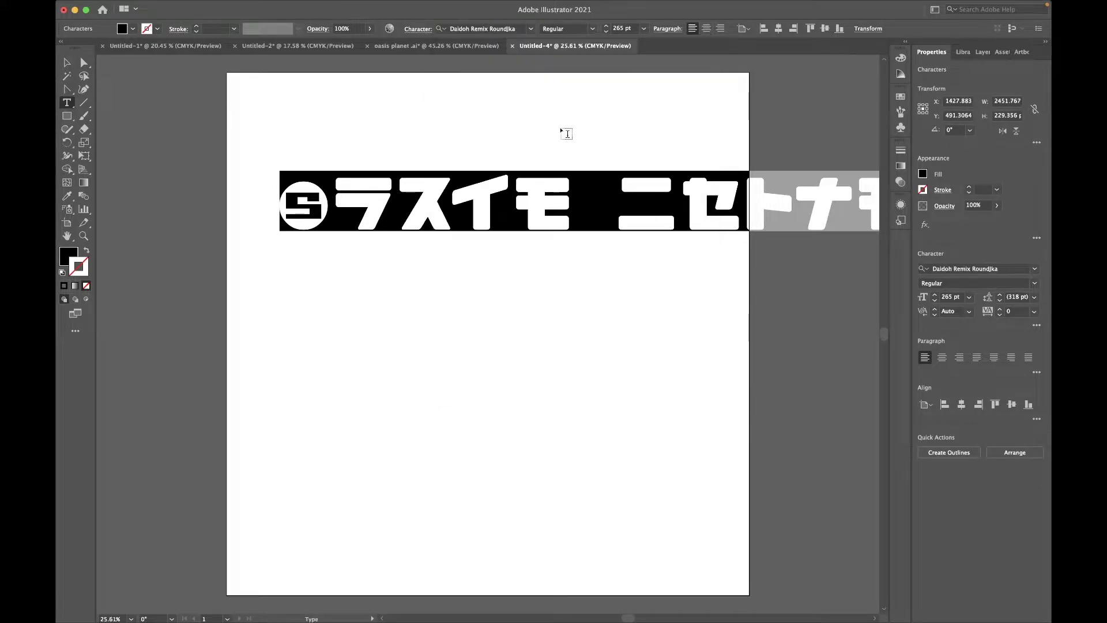
- Replace the text with 'symone' set in Octuple max Solid
text(s)
key(BackSpace)
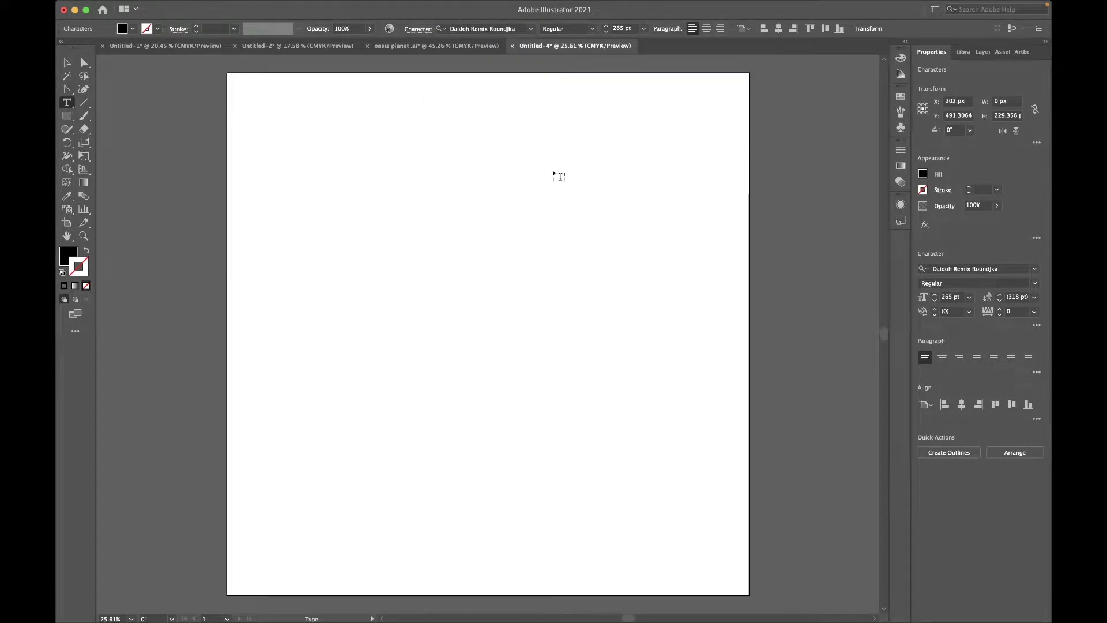
text(symone)
key(ctrl+a)
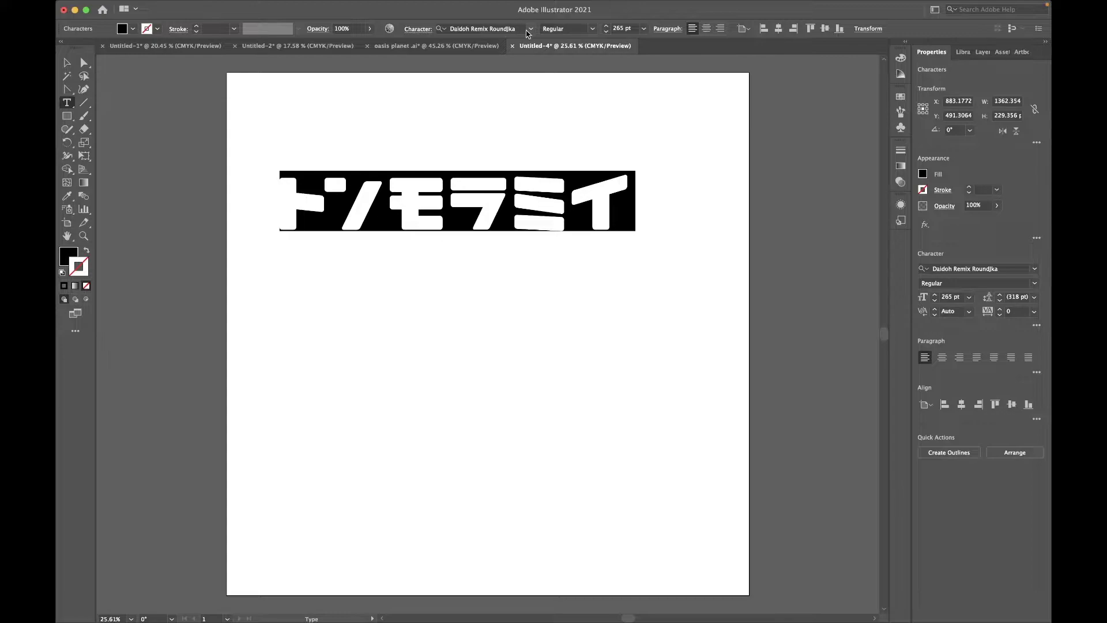
click(531, 29)
click(567, 156)
key(ctrl+shift+comma)
key(ctrl+shift+comma)
- Turn on All Caps for the word and leave text editing
click(1037, 325)
click(918, 440)
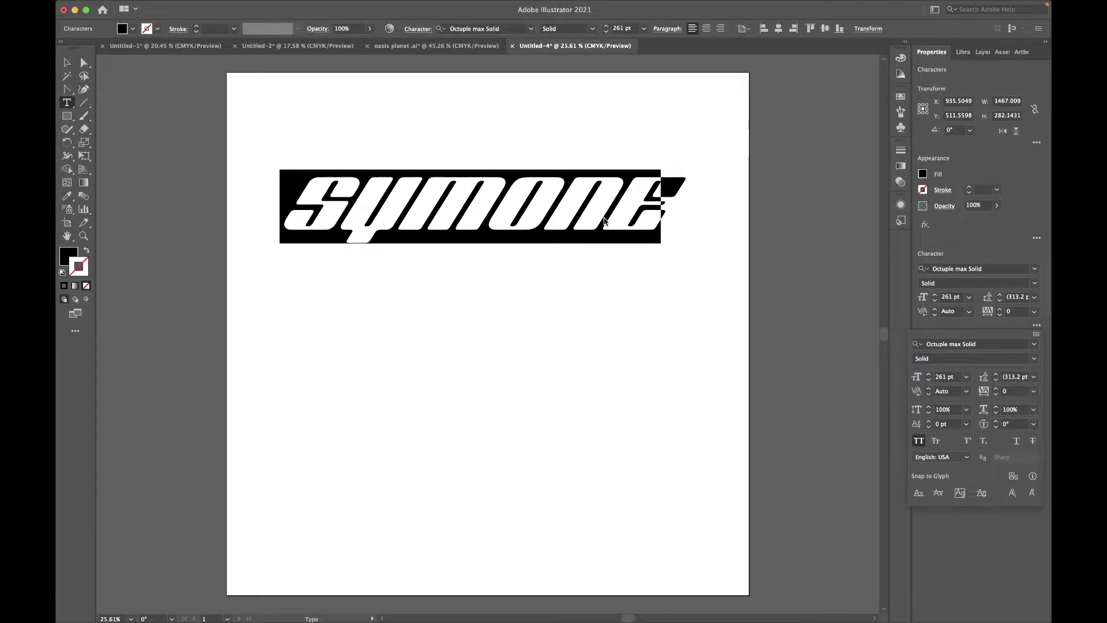
key(Escape)
key(Escape)
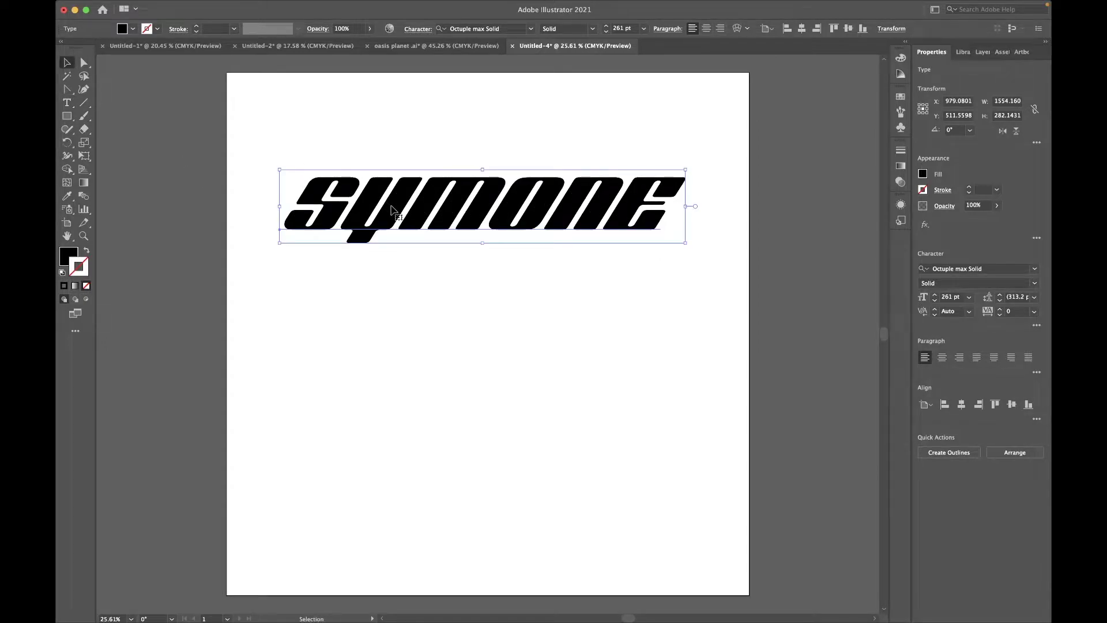
- Convert the SYMONE text to outlines and reselect the lettering
right_click(392, 210)
click(92, 457)
click(265, 265)
click(371, 236)
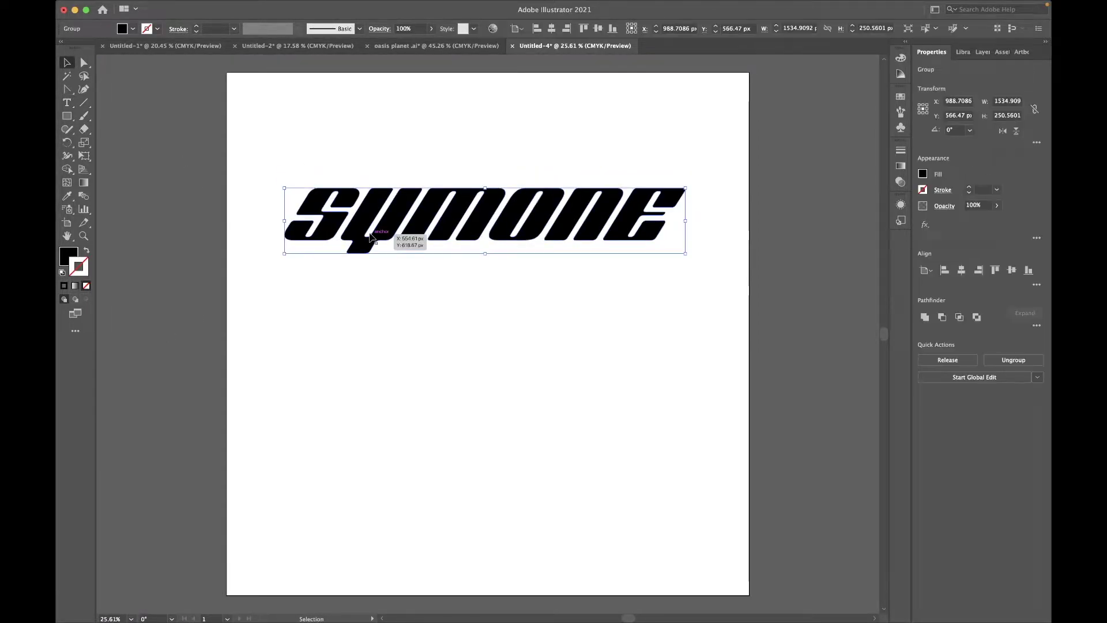
- Add a 12 offset path around the lettering and fill it black
click(192, 6)
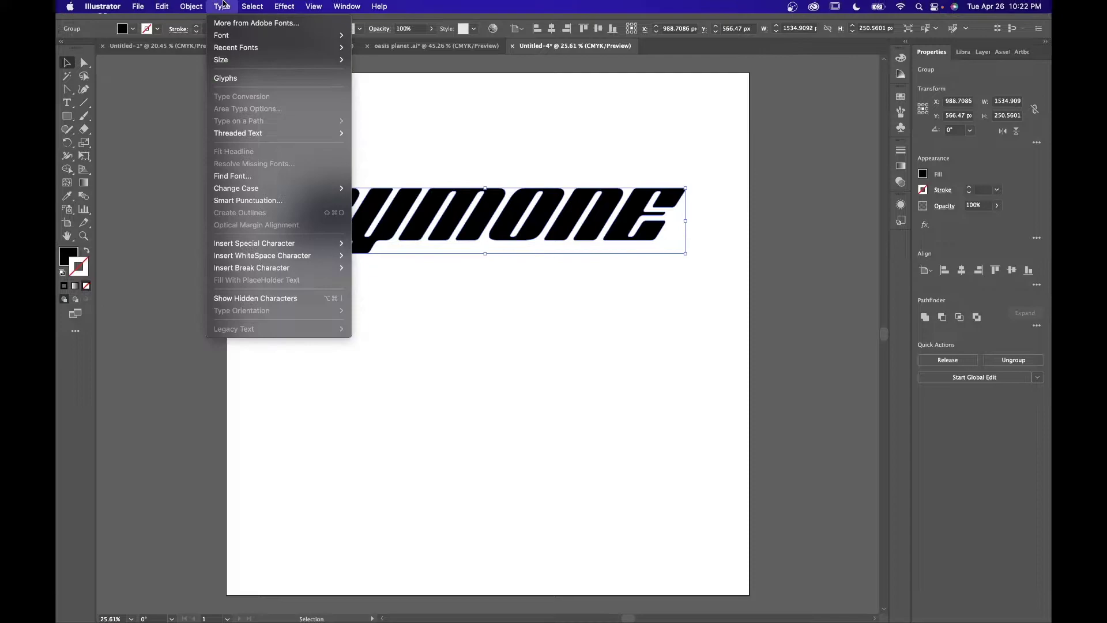
mouse_move(188, 286)
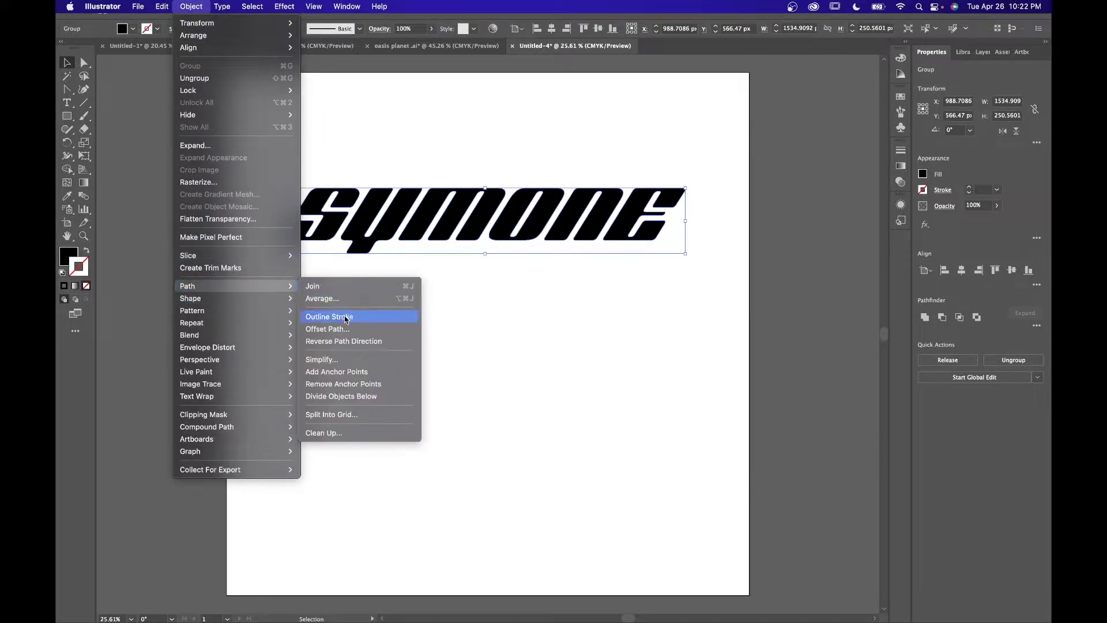
click(346, 323)
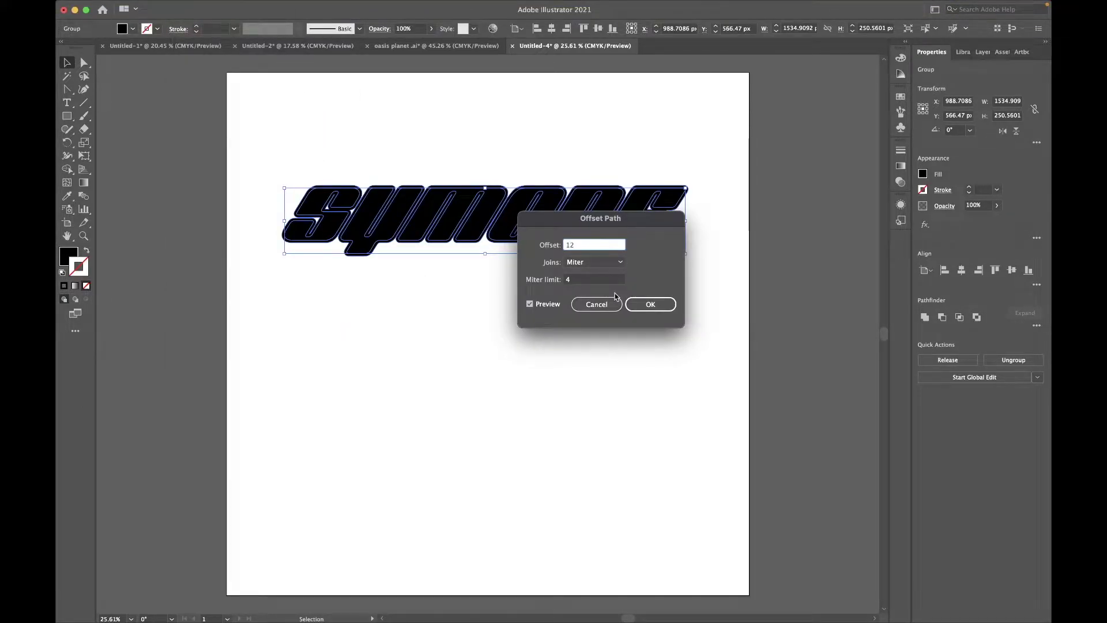
click(650, 304)
click(122, 29)
click(86, 47)
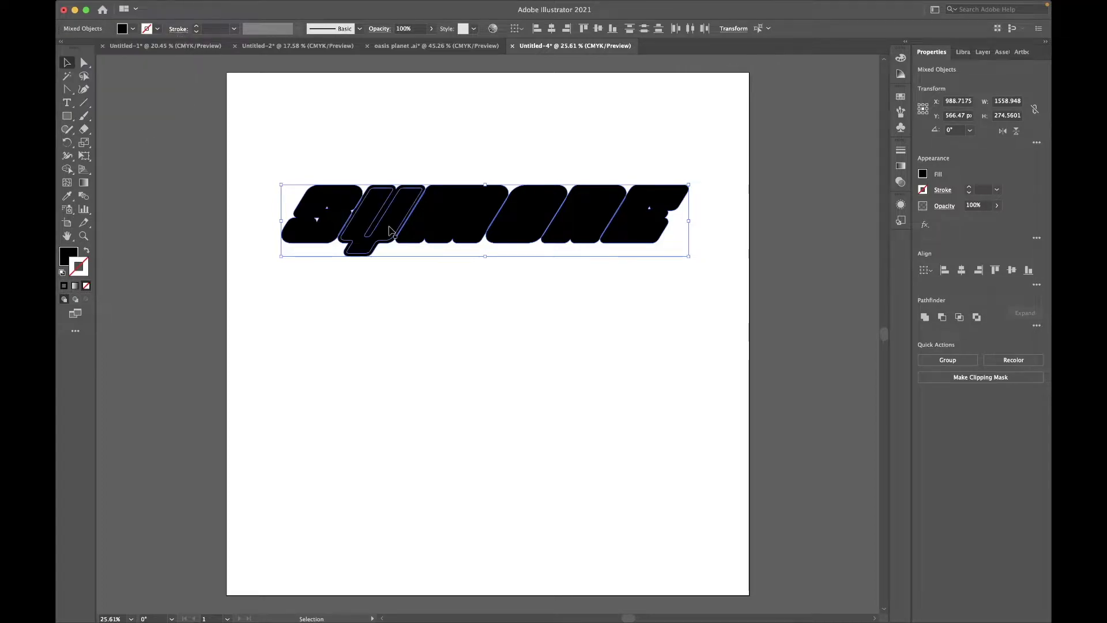
- Group the shapes, adjust stacking order, and fill the lettering white
click(937, 360)
click(1013, 394)
click(948, 425)
click(132, 28)
click(87, 36)
right_click(324, 223)
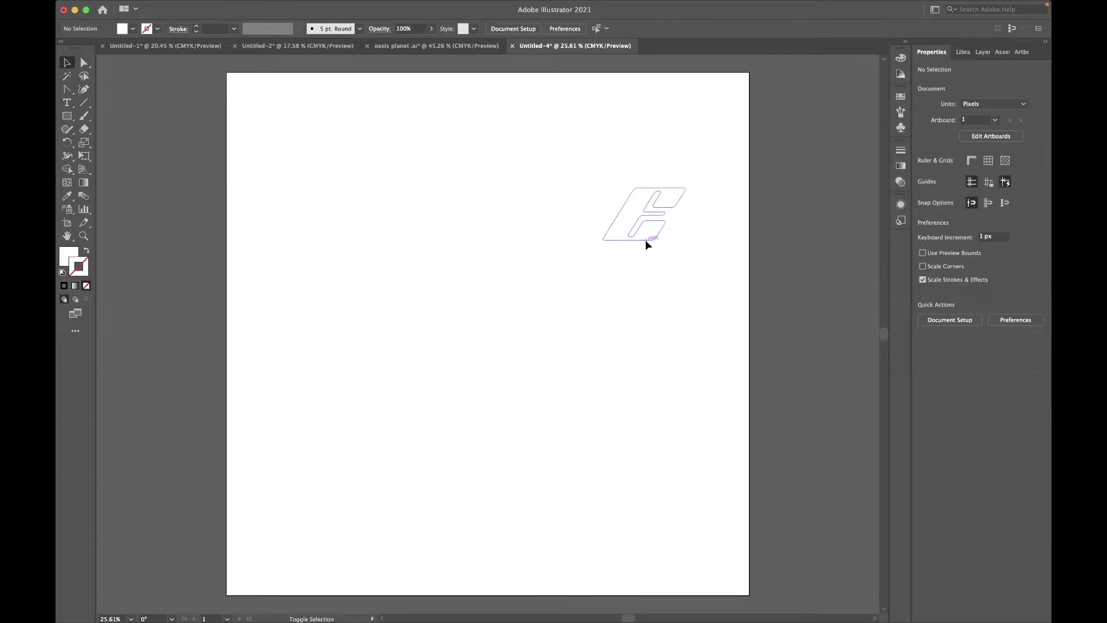
- Fill the offset outline group black and thicken its stroke
click(120, 29)
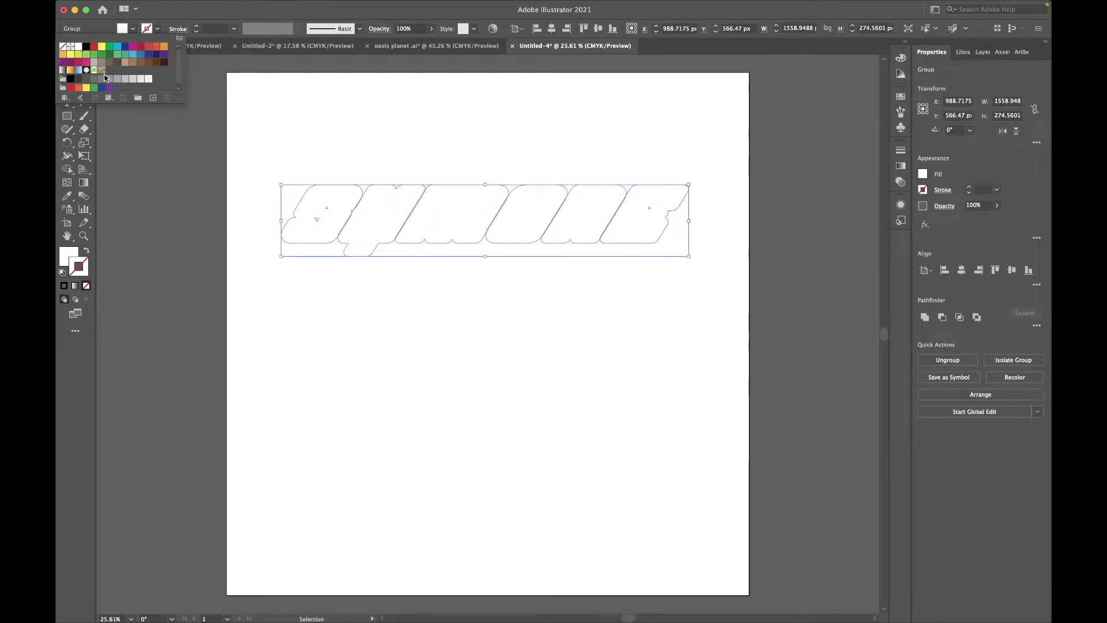
click(105, 77)
click(197, 30)
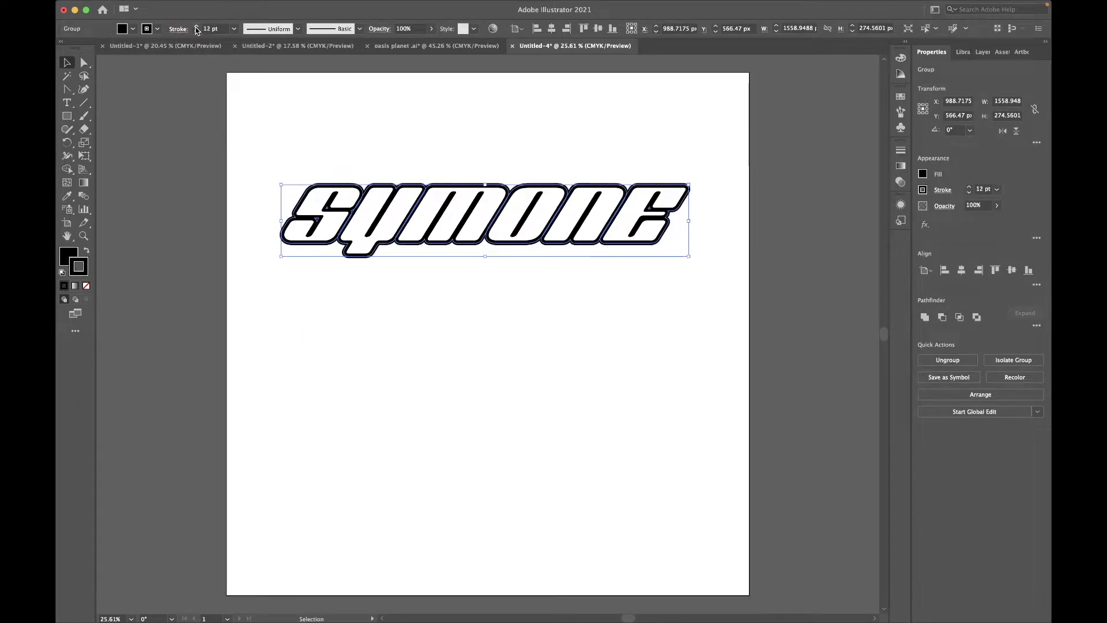
click(197, 30)
click(300, 139)
- Group the white letters and nudge them with arrow keys for a shadow offset
click(381, 214)
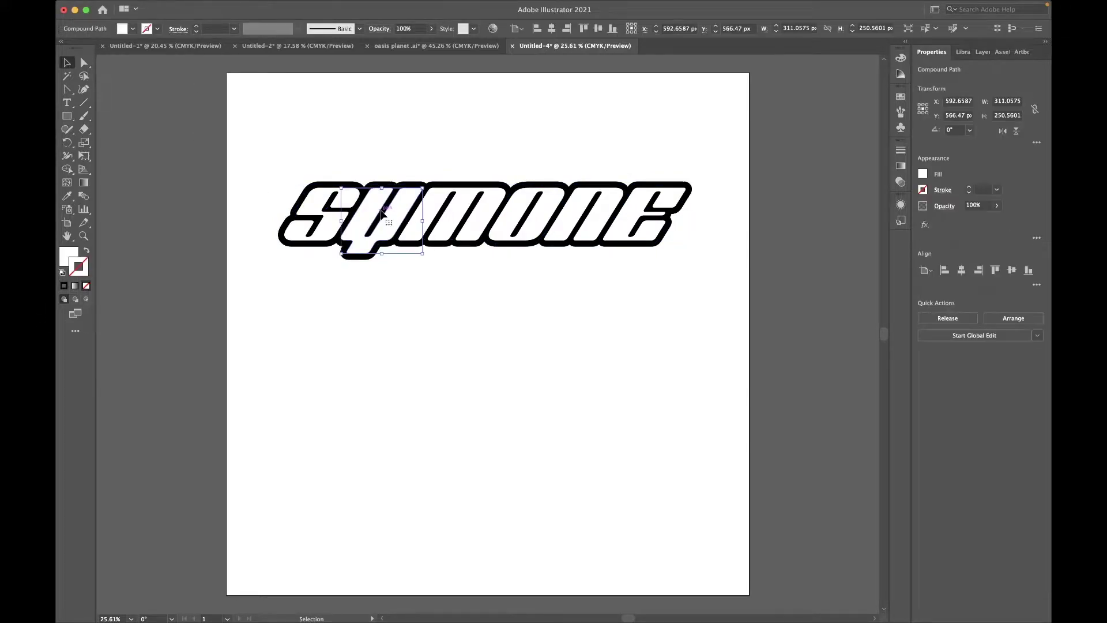
shift+click(328, 229)
shift+click(487, 222)
key(ctrl+g)
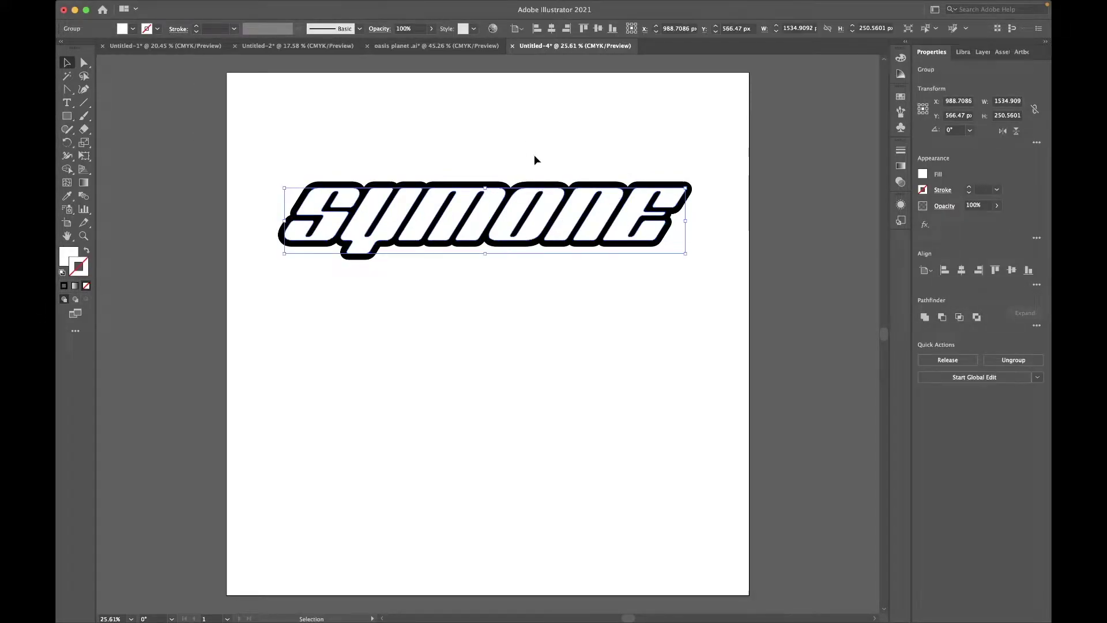
key(Left)
key(Left)
key(Left)
key(Up)
key(Up)
key(Up)
key(Right)
key(Right)
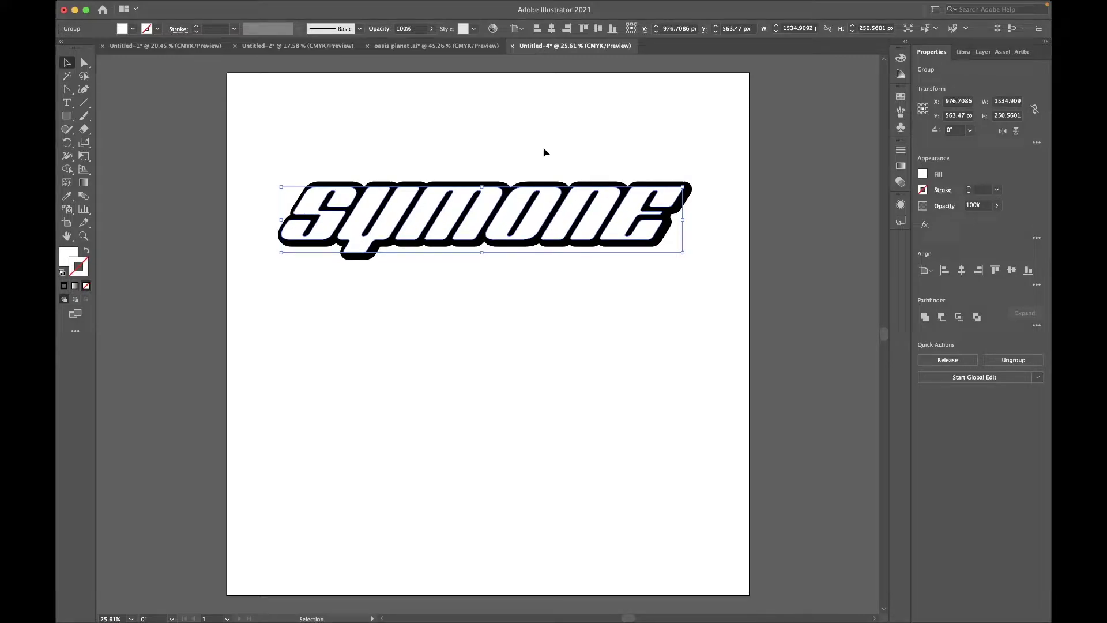
- Thicken the black outline further and move the whole SYMONE logo lower
click(688, 196)
click(196, 26)
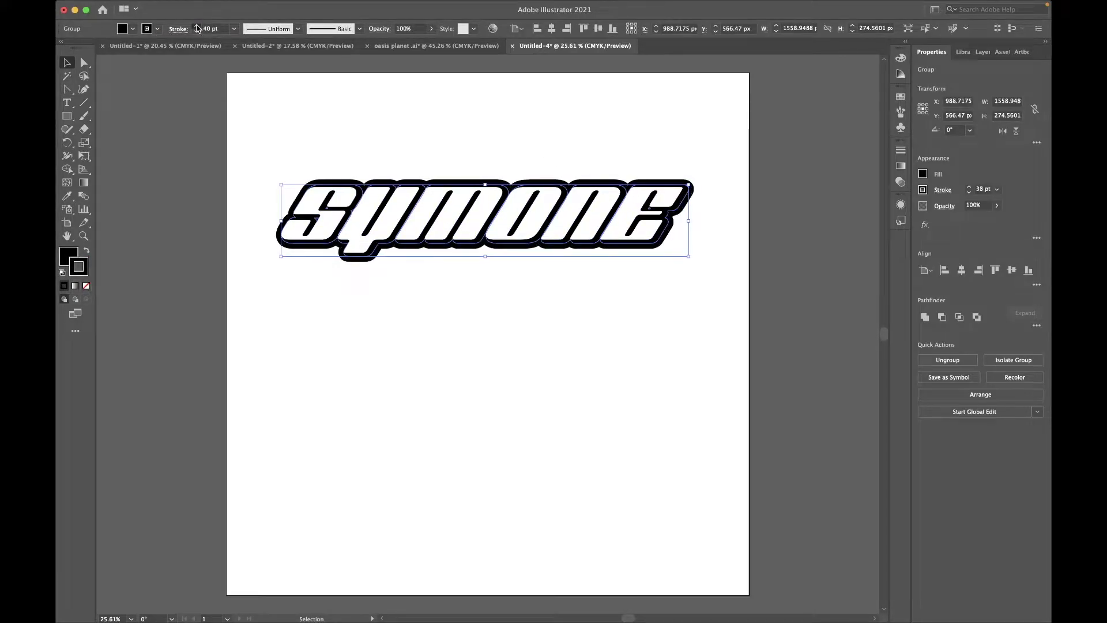
click(320, 232)
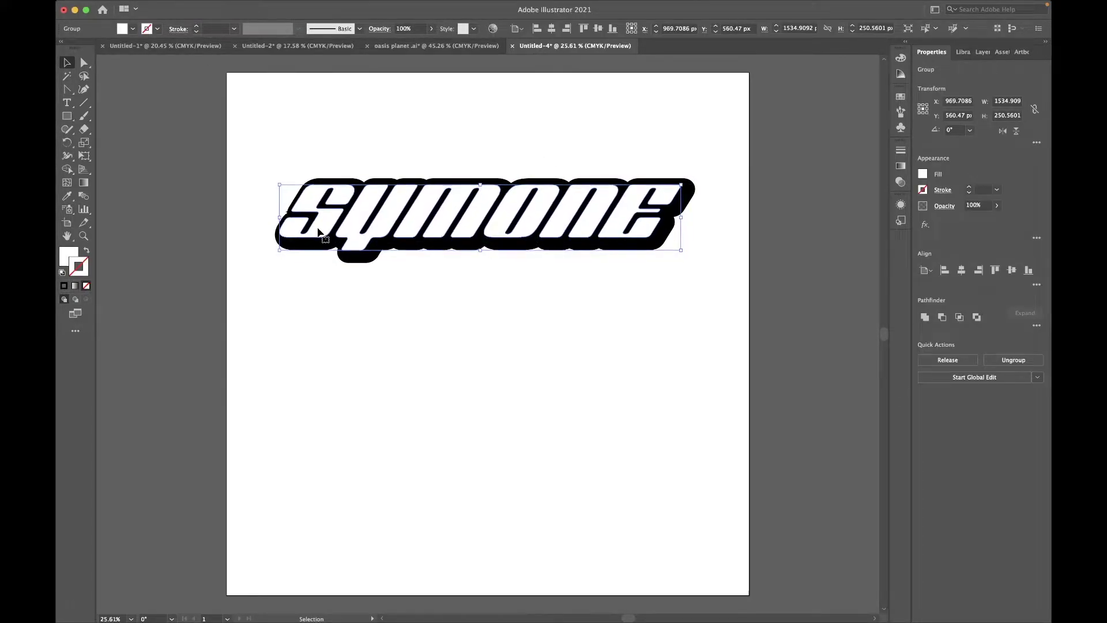
click(376, 313)
mouse_move(260, 170)
mouse_down()
mouse_move(558, 233)
mouse_move(554, 316)
mouse_up()
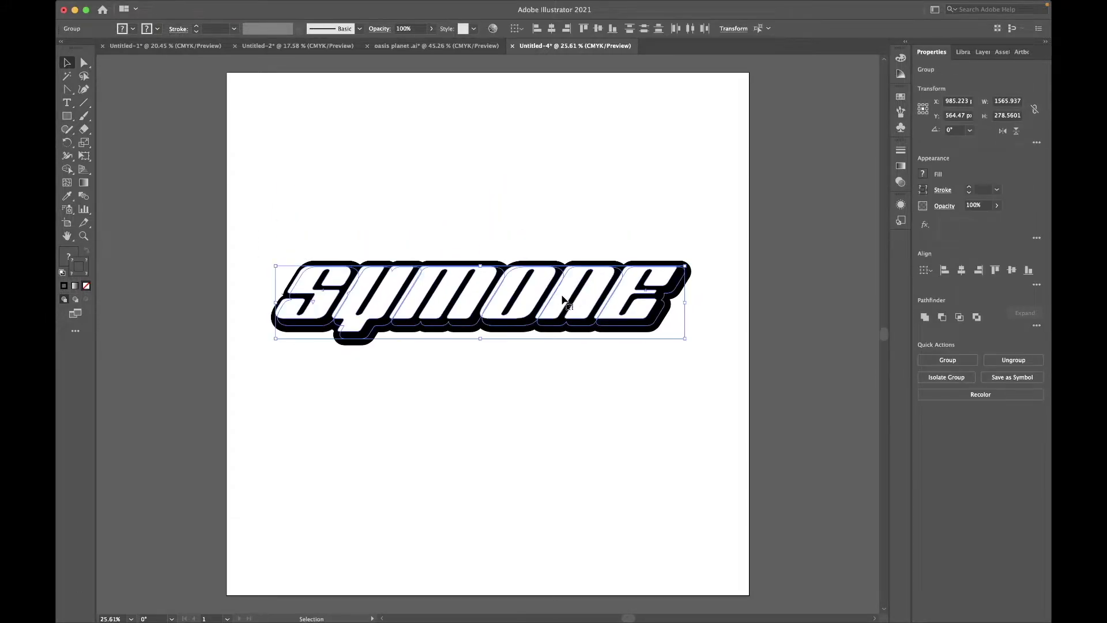
click(410, 209)
key(t)
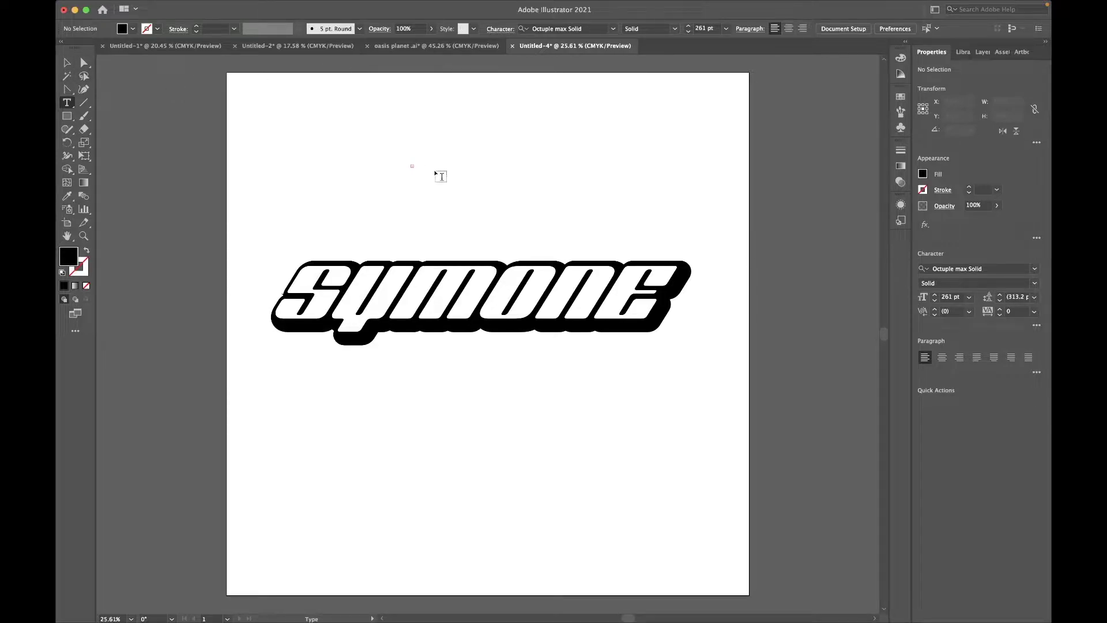
- Type the subtitle 'STudios' and set it in Daidoh Remix RoundJka, giving katakana characters
click(373, 165)
text(ST)
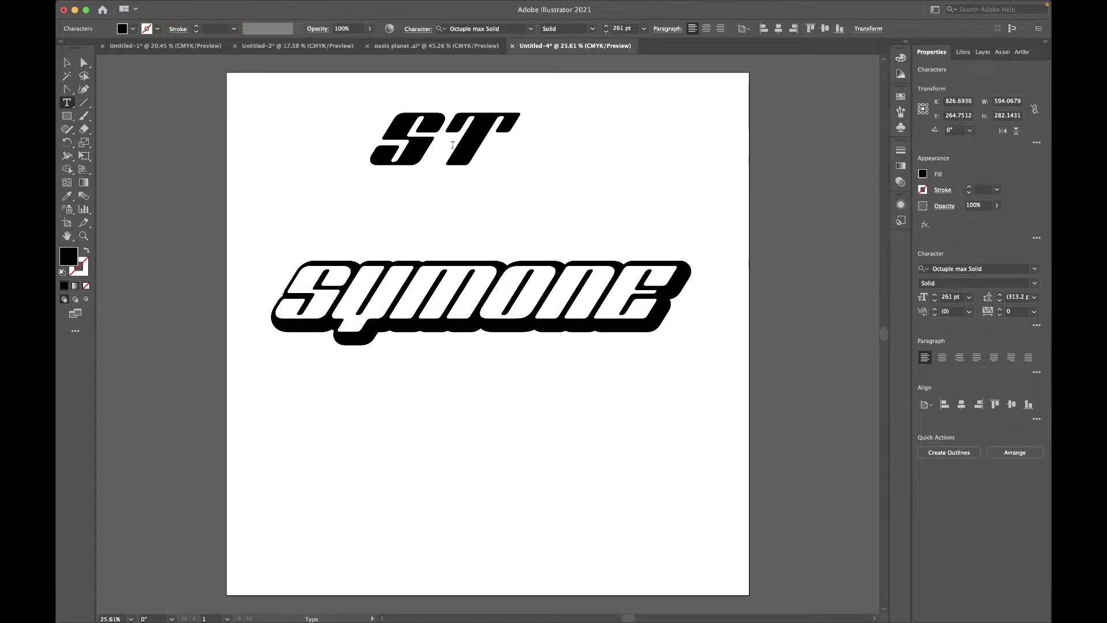
text(udios)
key(ctrl+a)
click(531, 28)
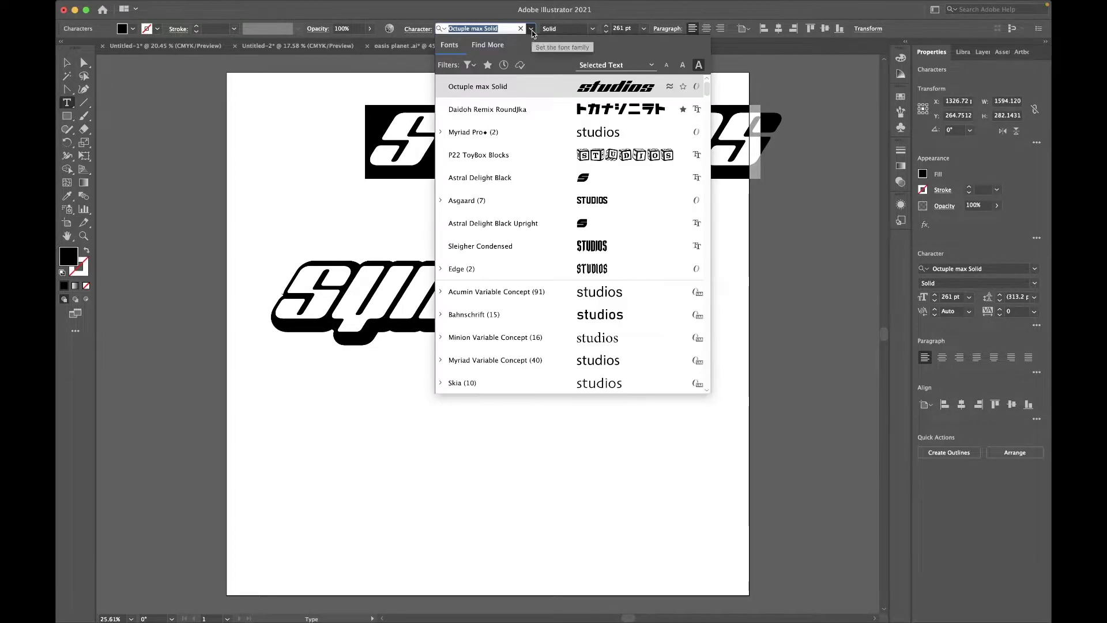
click(487, 109)
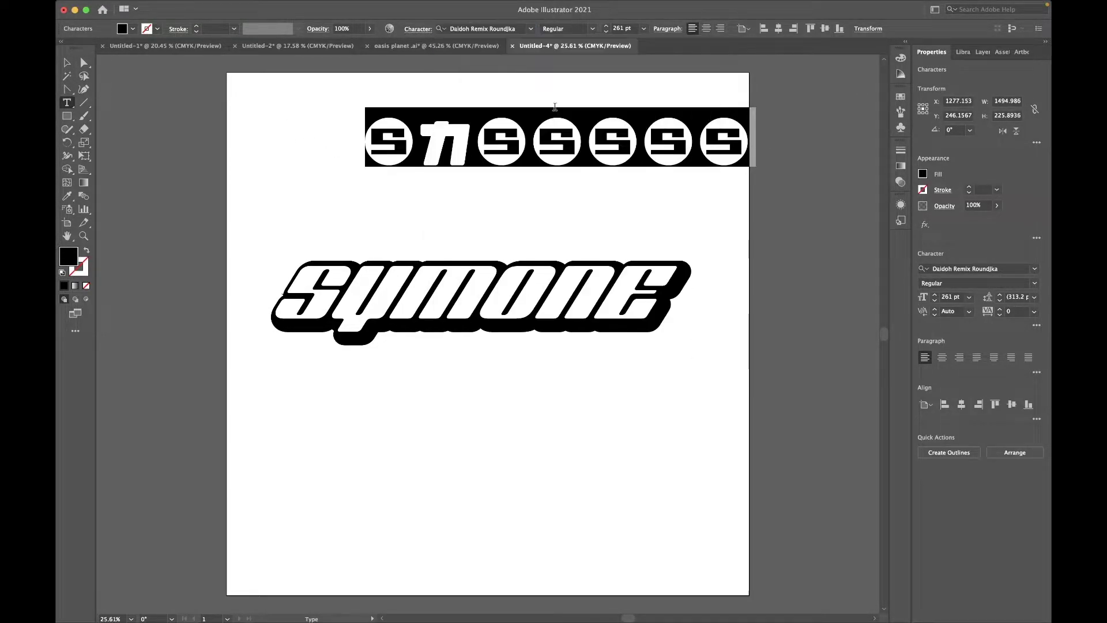
click(1037, 327)
key(Escape)
- Scale the katakana line down and place it just below SYMONE
click(248, 132)
drag(554, 141, 469, 396)
drag(741, 346, 674, 365)
drag(441, 388, 478, 351)
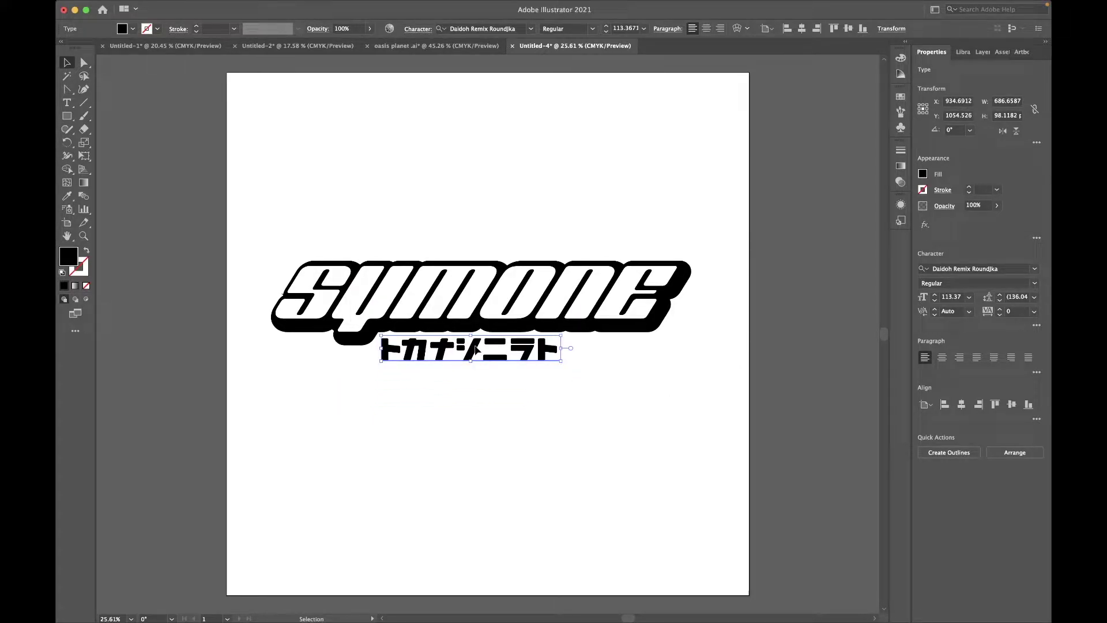
- Convert the katakana text to outlines and add an offset path around it
right_click(479, 349)
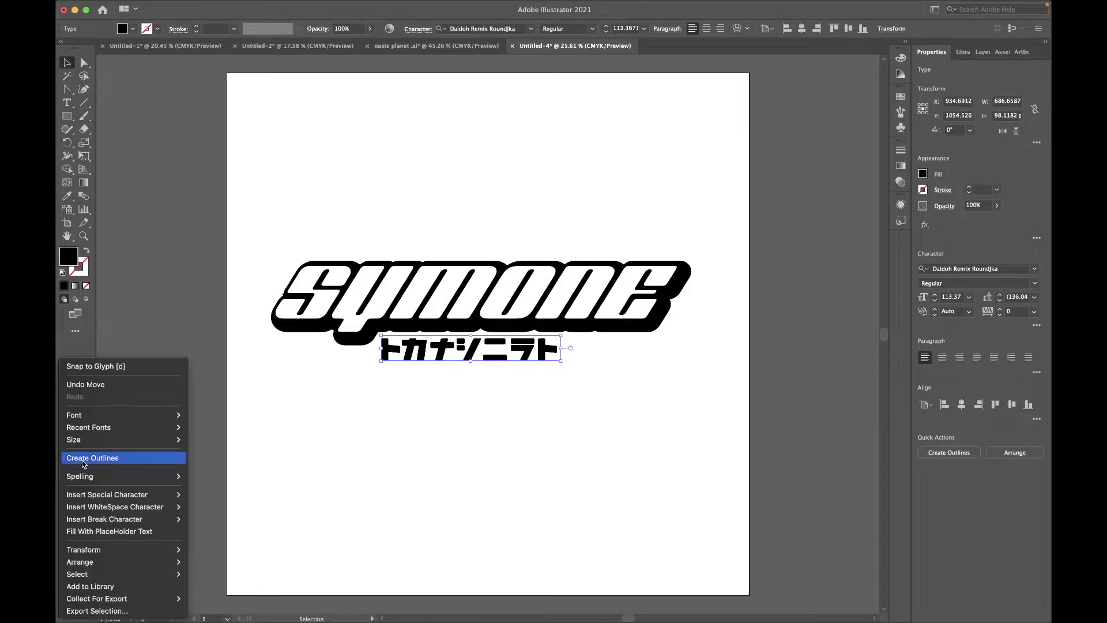
click(93, 461)
click(191, 6)
mouse_move(186, 286)
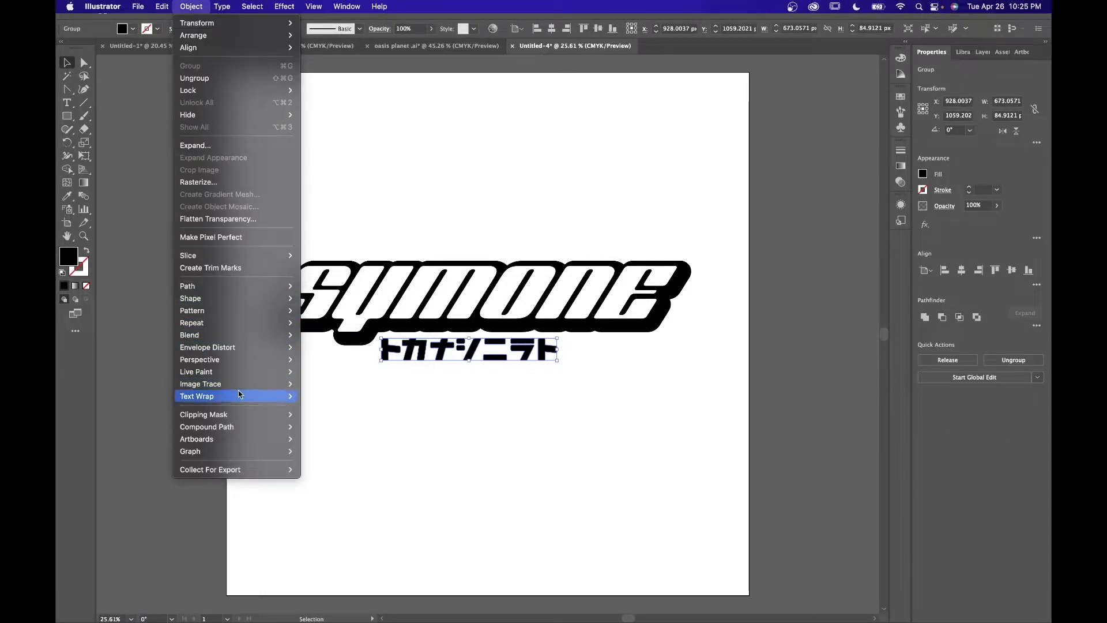
click(328, 328)
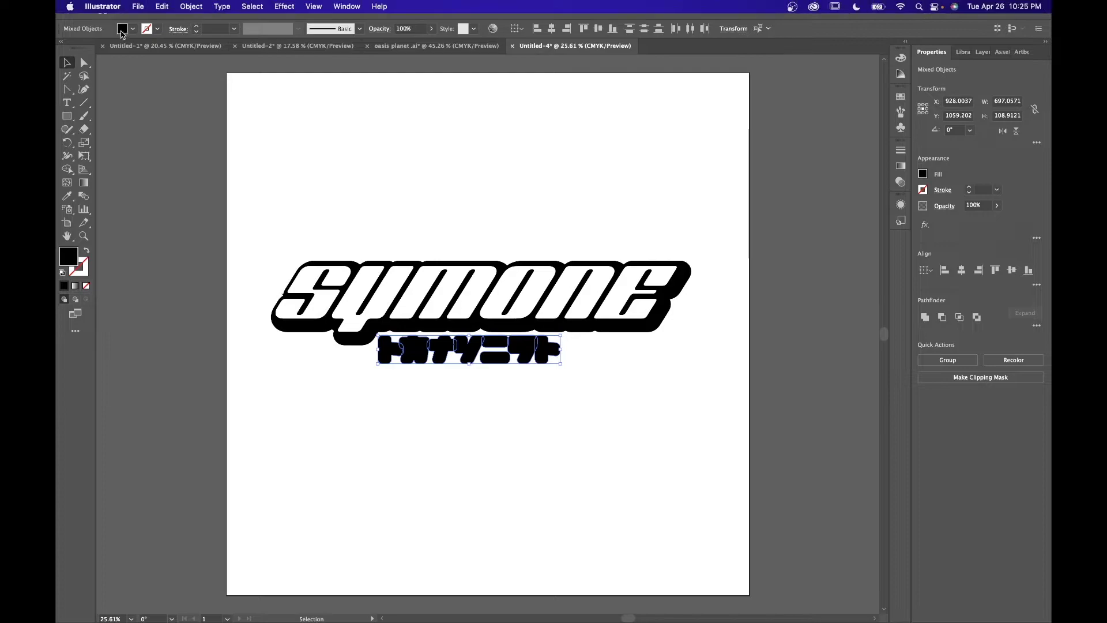
- Group the katakana outline and offset pieces together
right_click(64, 582)
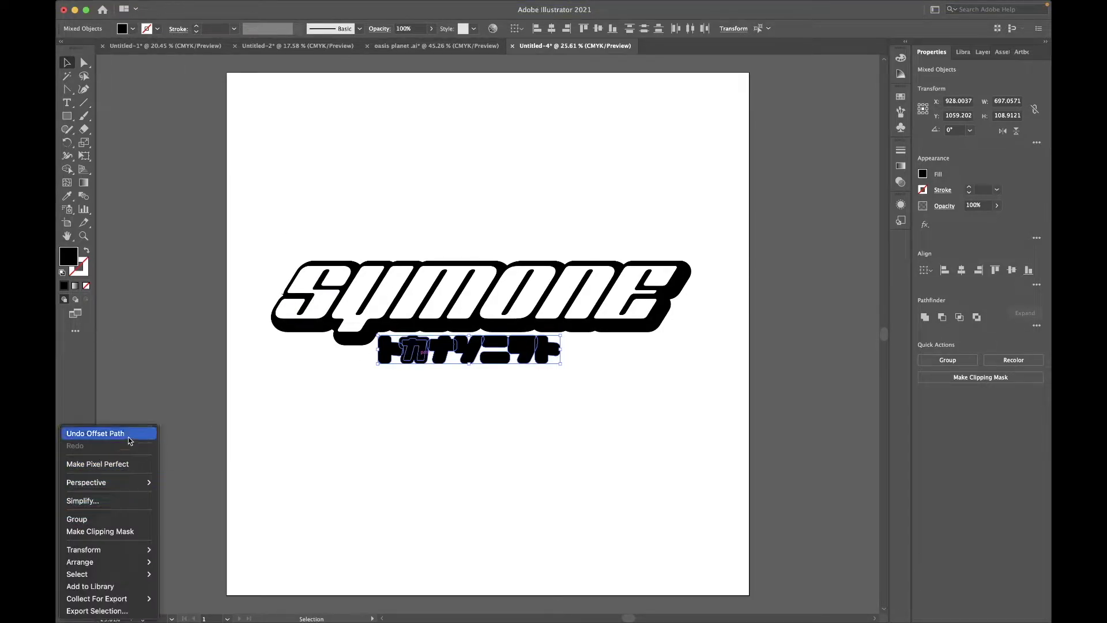
click(115, 525)
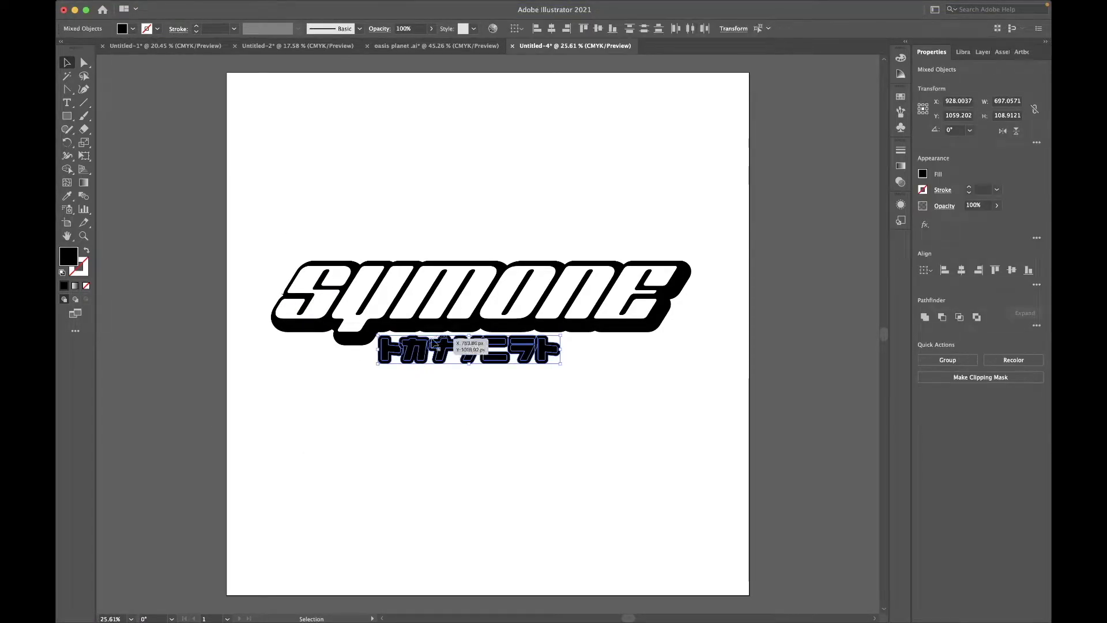
key(super+g)
click(980, 395)
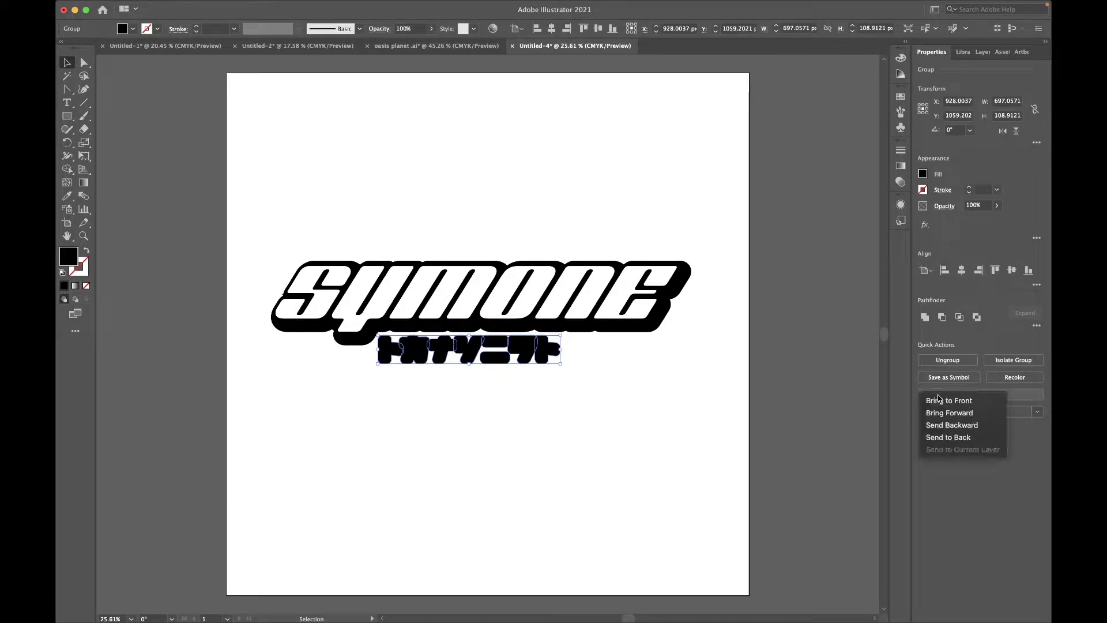
- Select all the inner katakana letter shapes and fill them white
click(474, 362)
shift+click(396, 348)
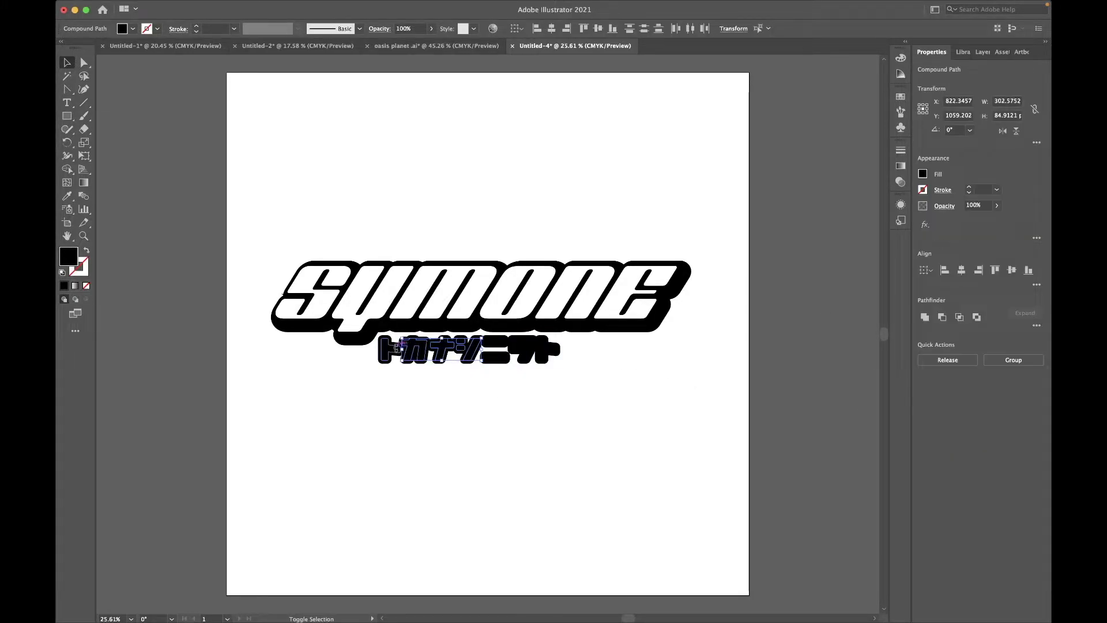
click(133, 29)
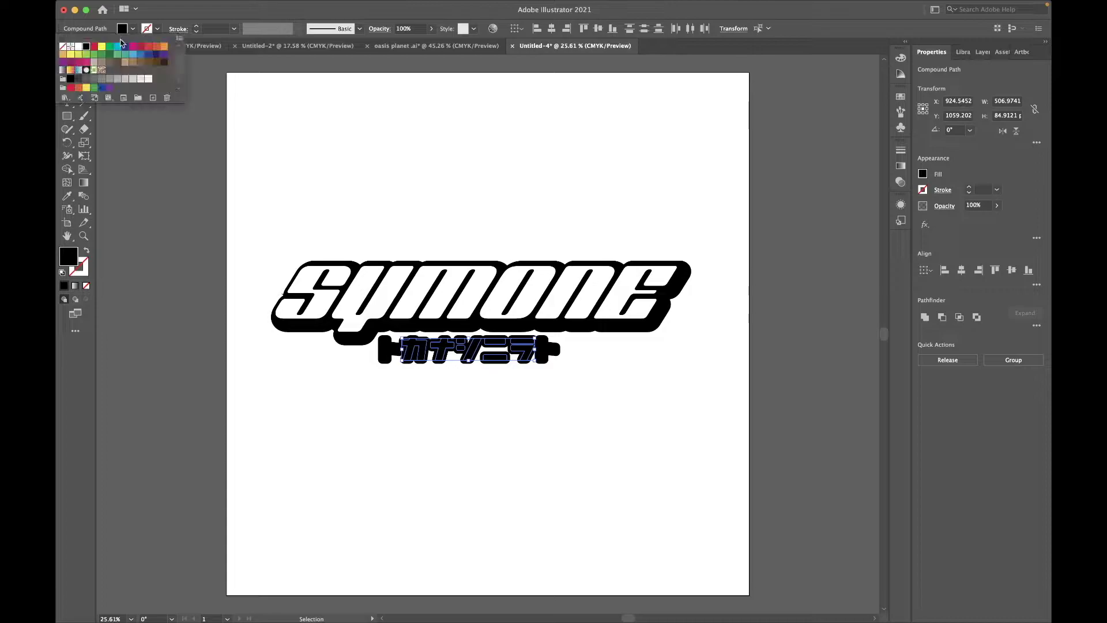
click(78, 46)
shift+click(391, 350)
click(132, 28)
click(79, 46)
click(343, 390)
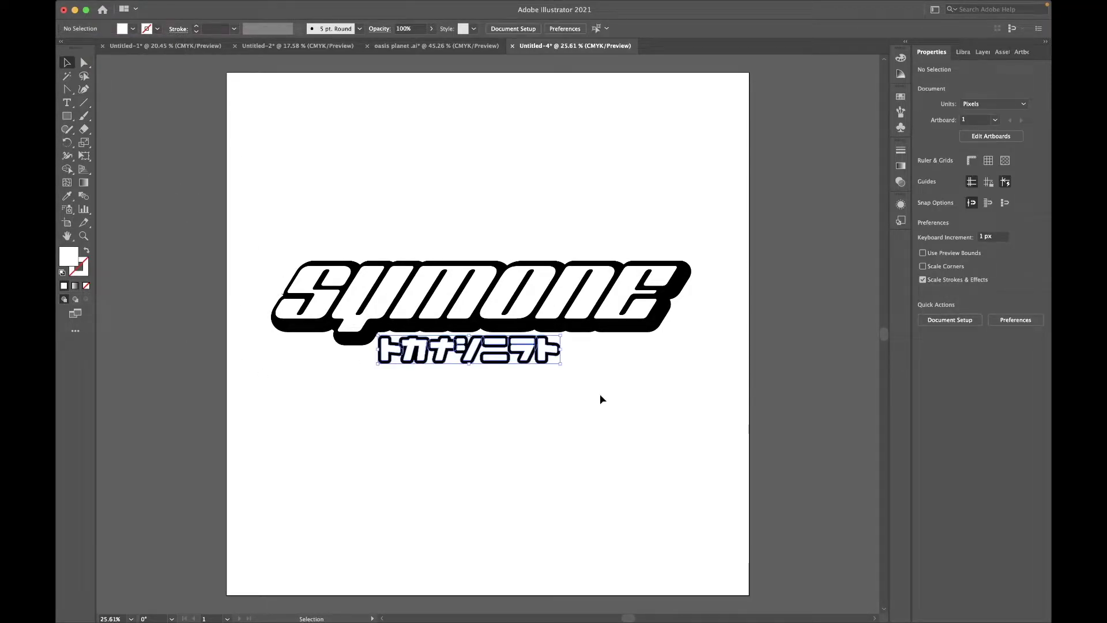
- Move the katakana line up and slightly left, then ungroup its shapes
drag(600, 394, 599, 393)
drag(453, 359, 444, 349)
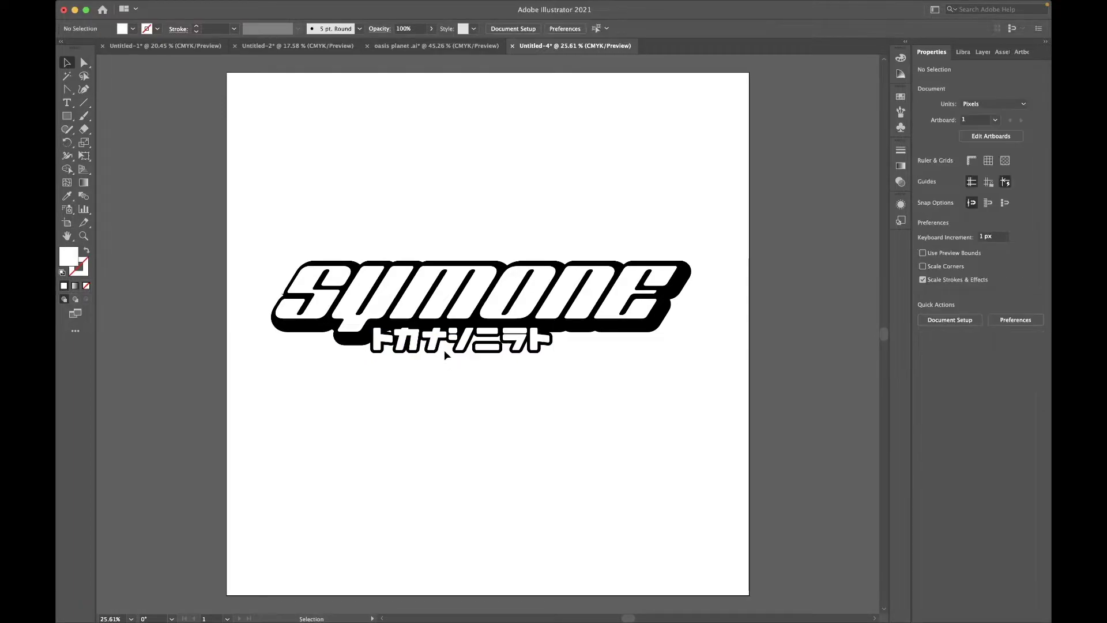
click(465, 345)
click(925, 360)
- Check the white letters and black backing, then drag the katakana beneath SYMONE
click(522, 345)
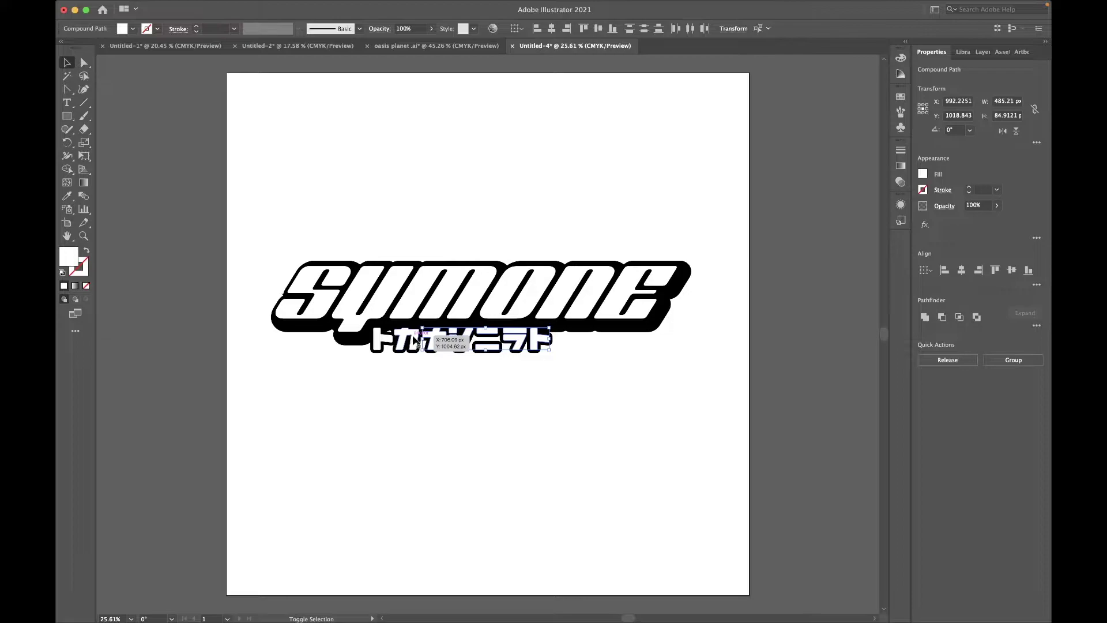
click(396, 389)
click(424, 341)
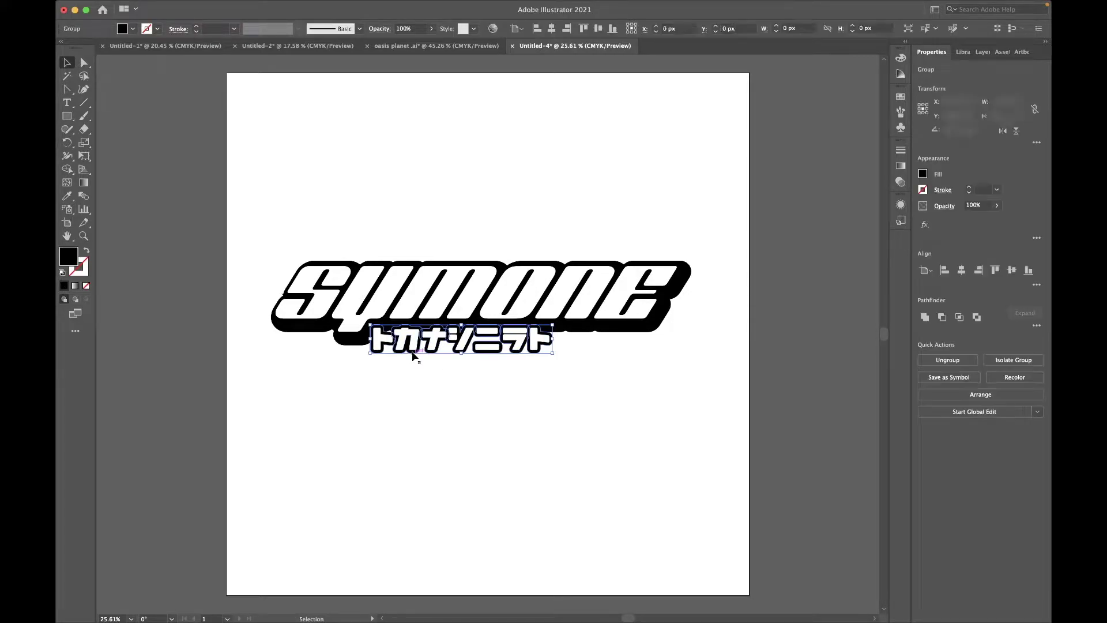
click(369, 358)
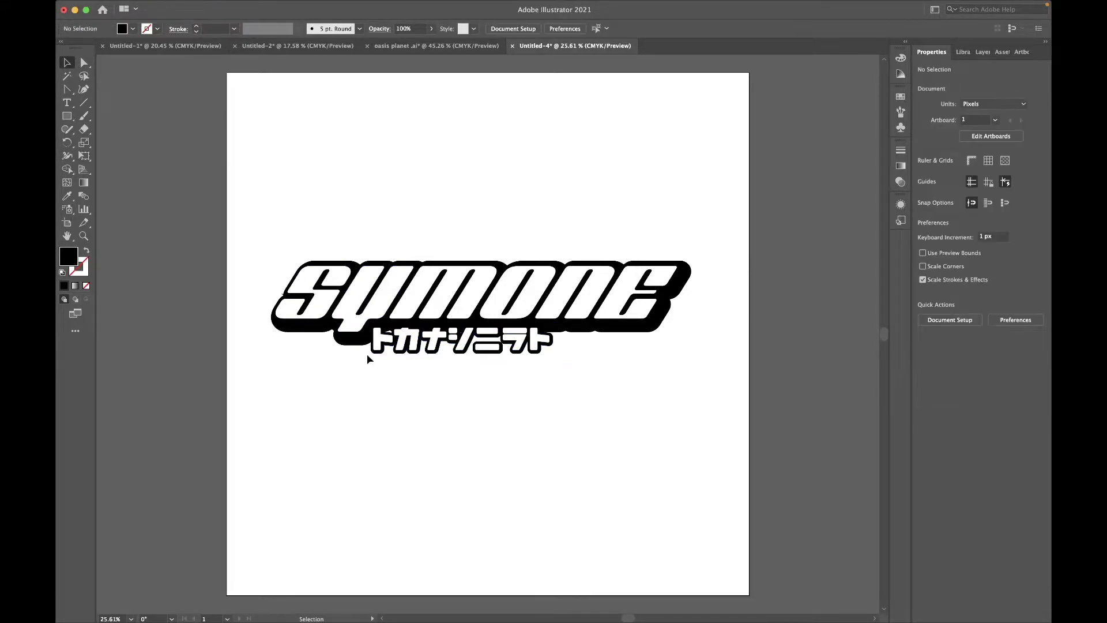
drag(510, 367, 513, 344)
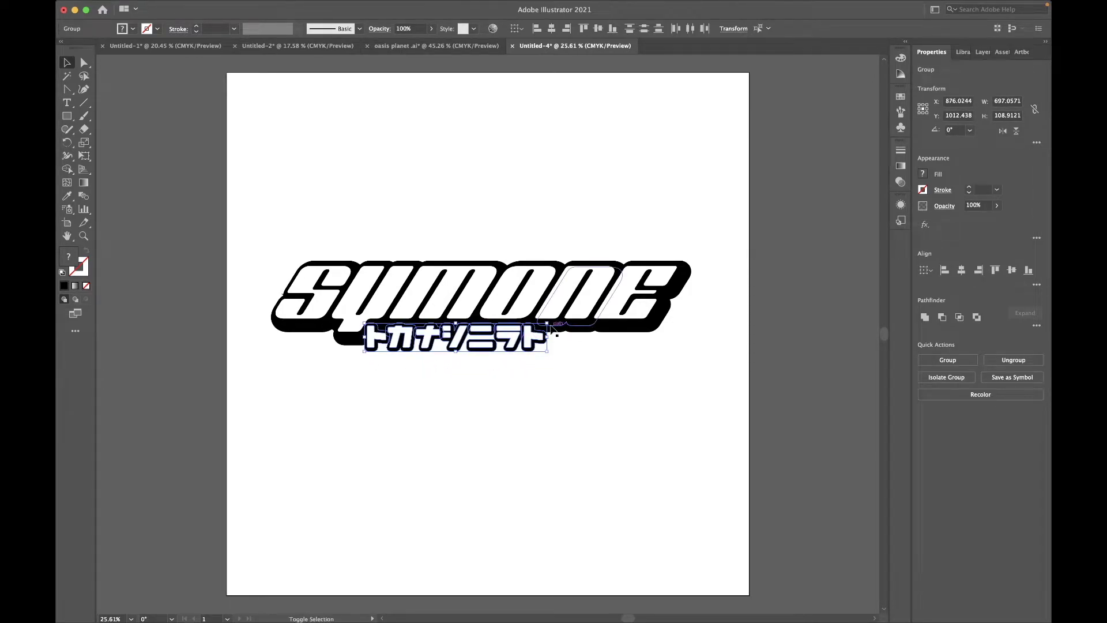
mouse_move(429, 342)
mouse_down()
mouse_move(372, 352)
mouse_move(436, 338)
mouse_up()
- Seat the katakana group under SYMONE, nudging it slightly right and down
click(491, 352)
click(455, 344)
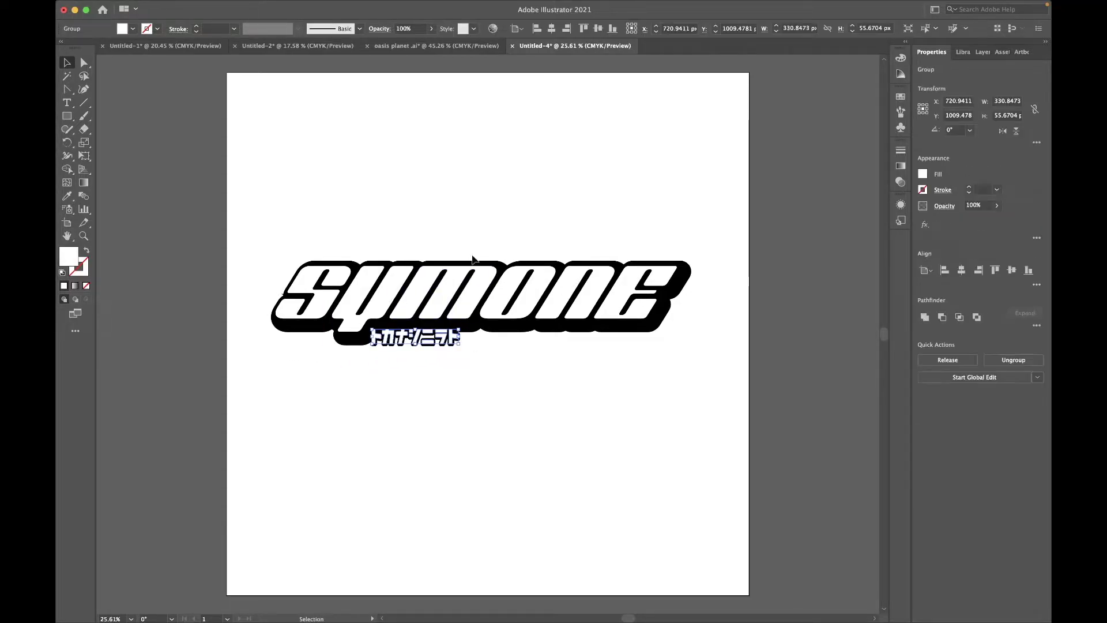
click(457, 344)
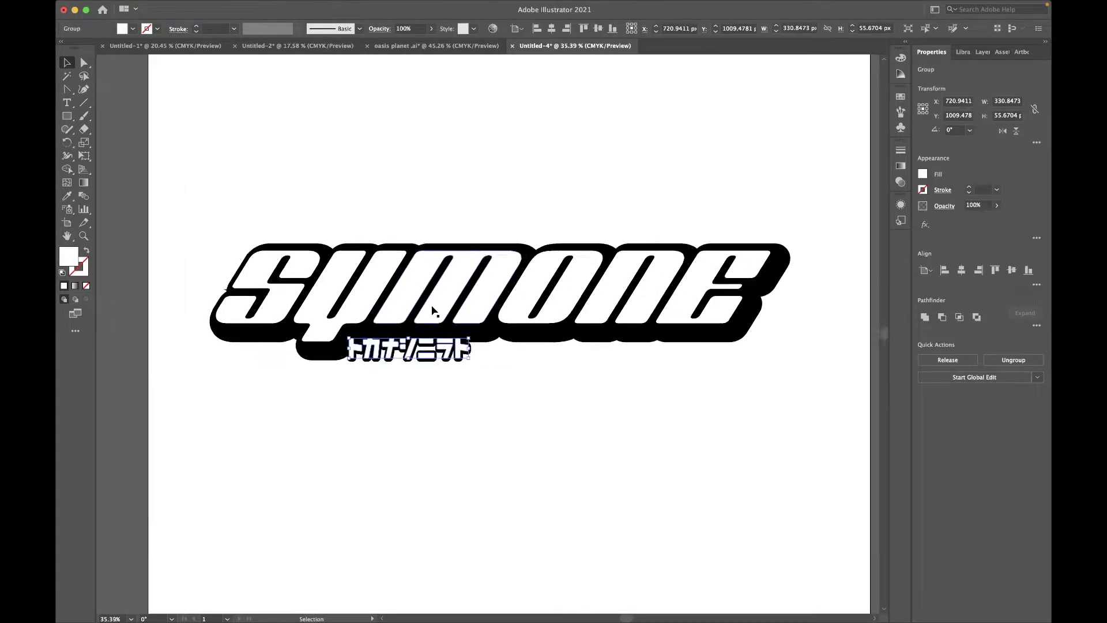
scroll(434, 310, up, 3)
click(501, 384)
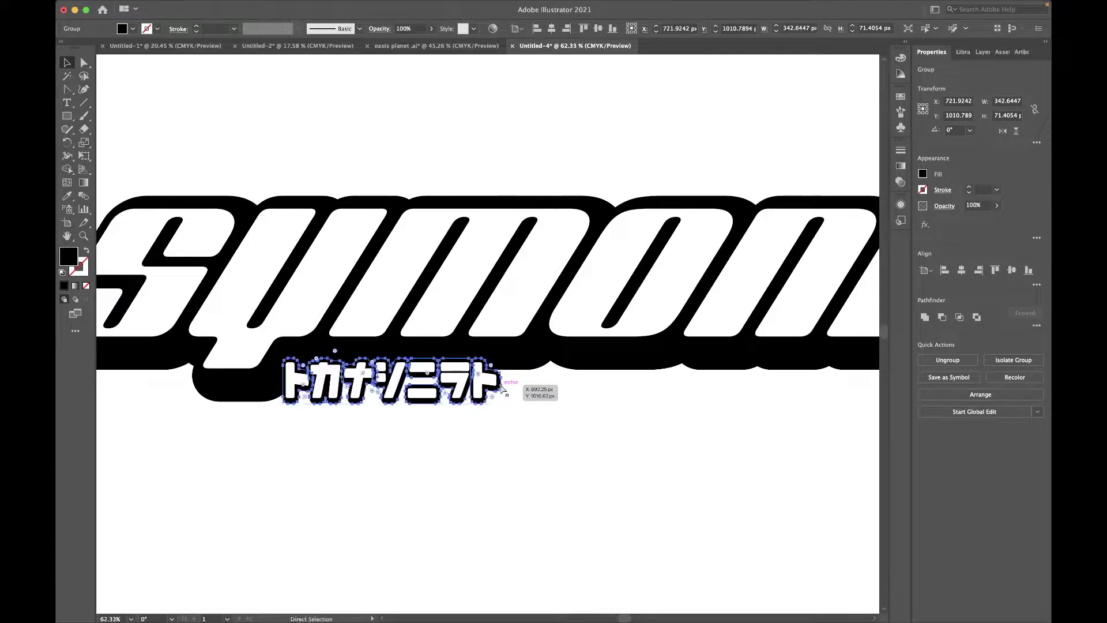
drag(501, 388, 505, 390)
key(Right)
key(Right)
key(Right)
key(Down)
key(Down)
key(Down)
- Bring the white katakana letters to the front of the group
key(super+shift+a)
drag(491, 382, 397, 376)
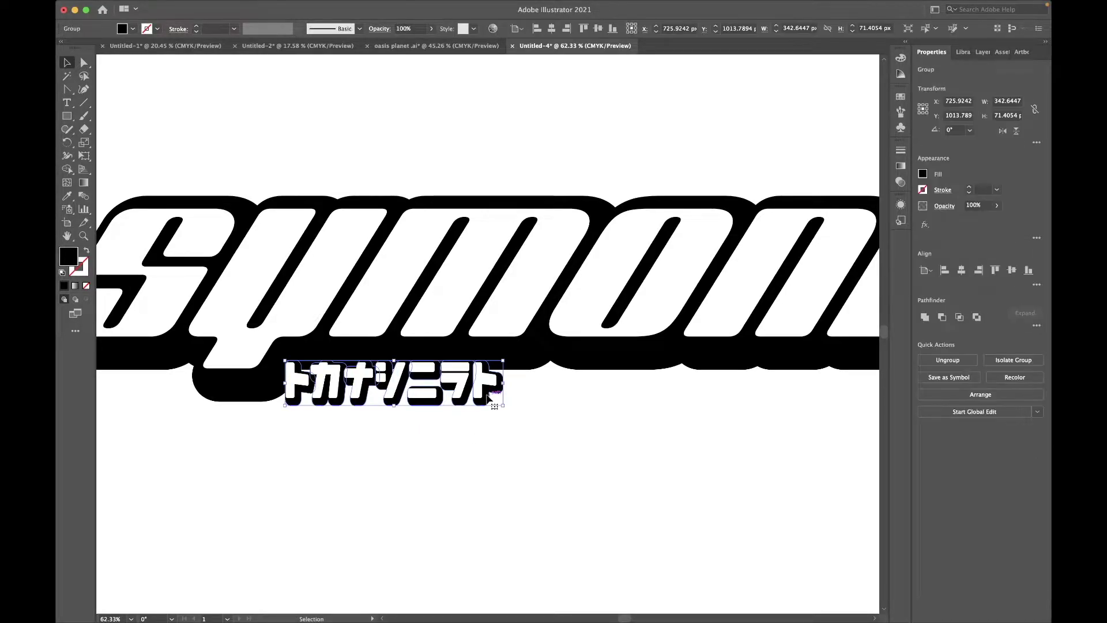
right_click(104, 415)
mouse_move(80, 562)
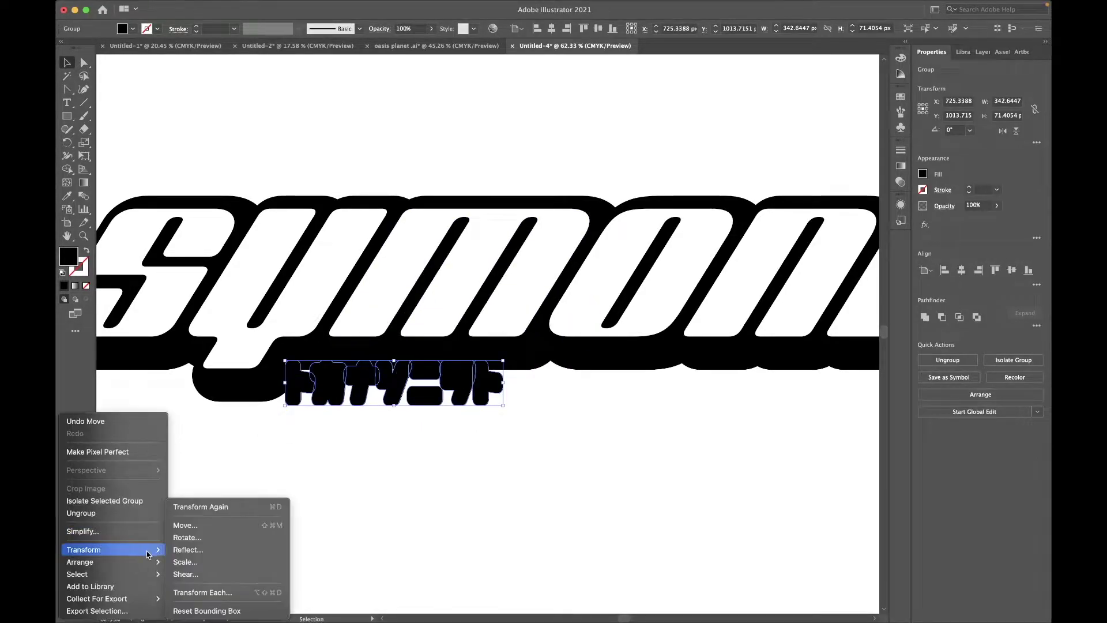
click(189, 587)
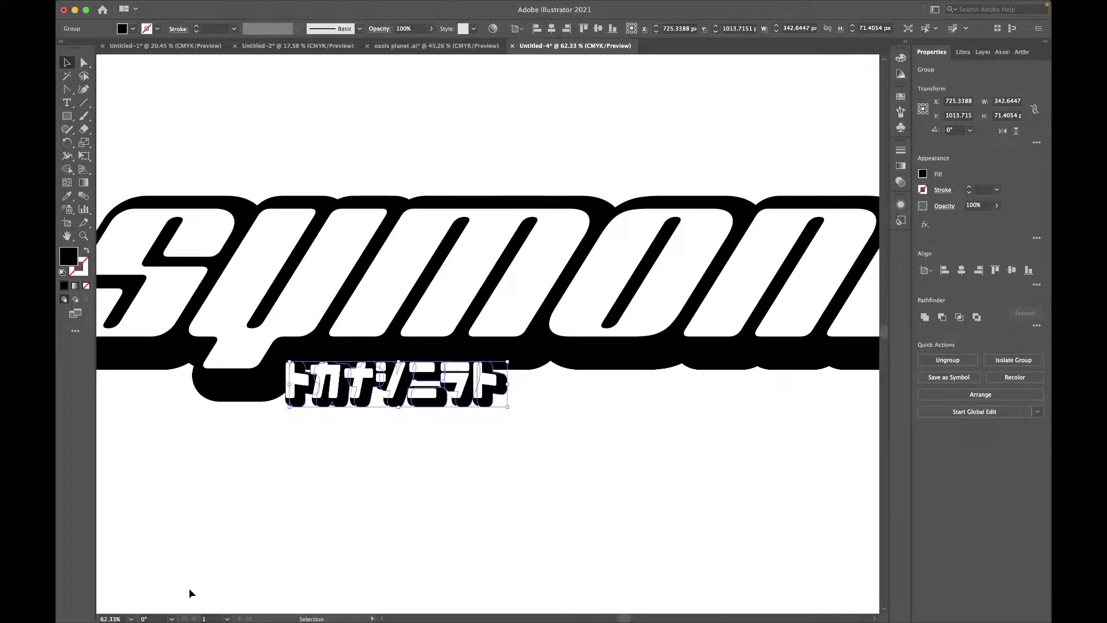
click(190, 590)
- Reselect the katakana group, dismissing the stray line settings
click(469, 407)
click(485, 428)
click(505, 388)
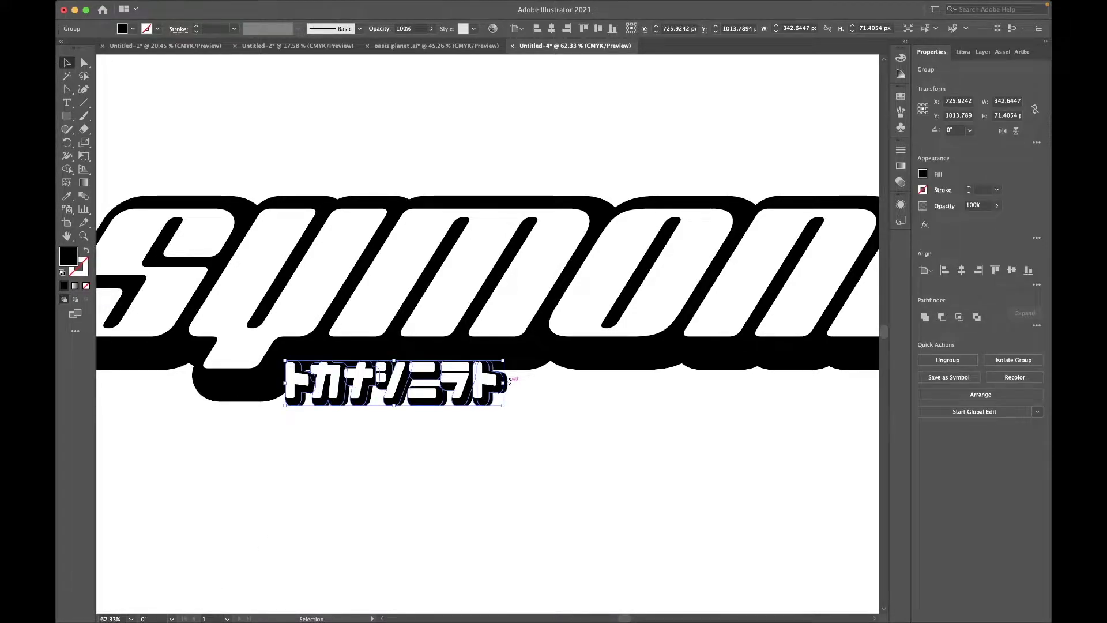
scroll(509, 382, up, 5)
key(backslash)
click(486, 387)
key(Escape)
key(v)
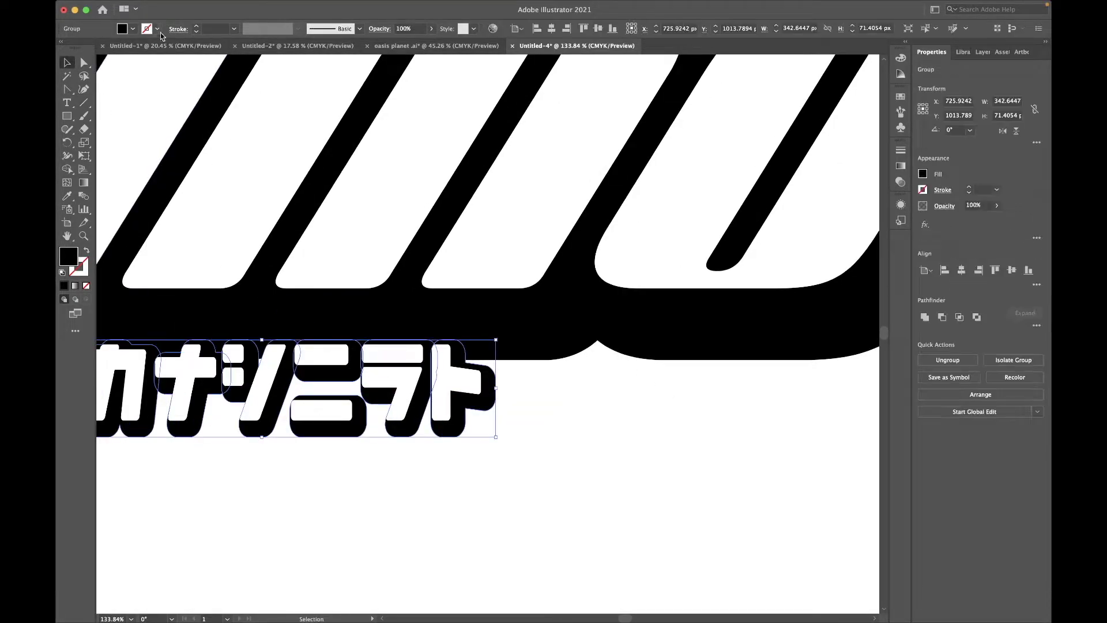
- Give the katakana backing a 13 pt black stroke and deselect to review
click(157, 28)
click(96, 51)
click(197, 26)
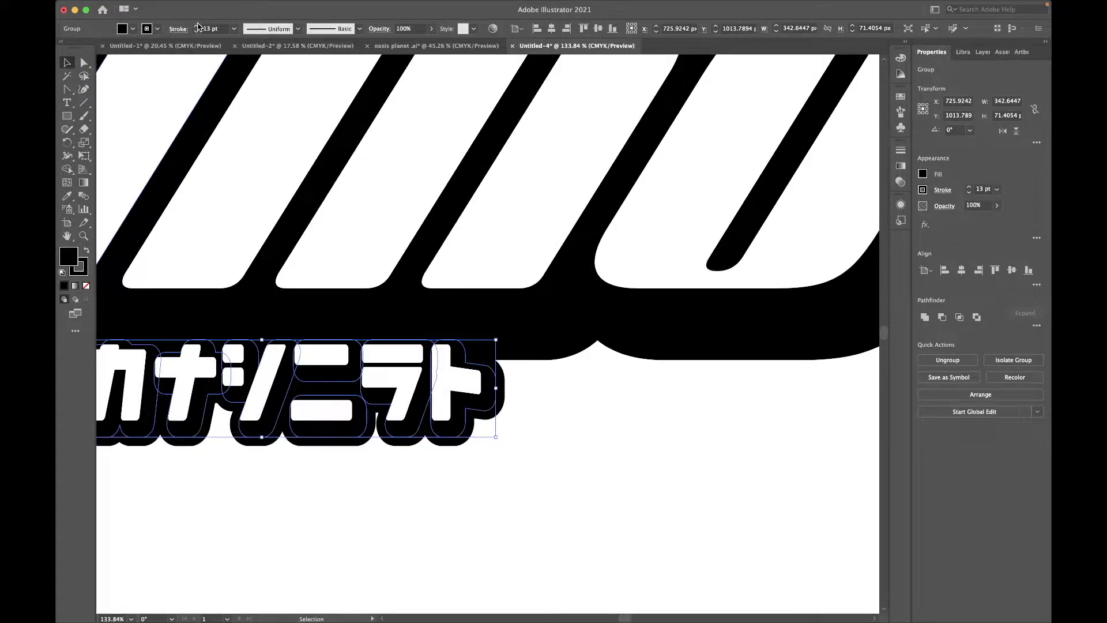
scroll(321, 444, down, 3)
click(320, 444)
scroll(321, 444, down, 2)
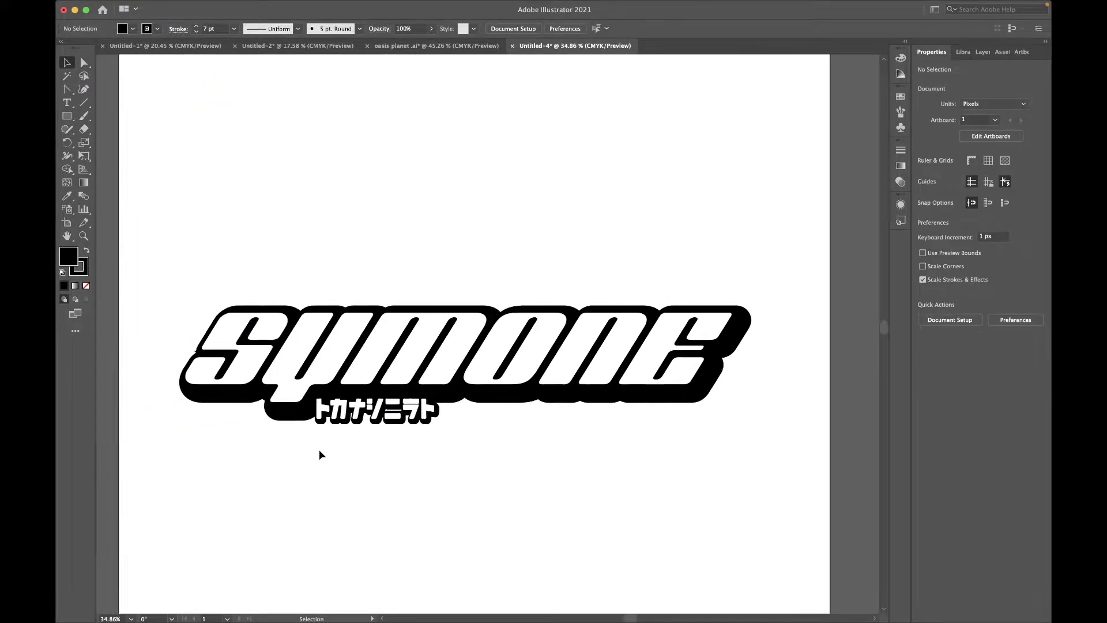
scroll(320, 454, down, 2)
scroll(307, 425, down, 2)
- Close the oasis planet document and return to the Untitled-4 logo
click(298, 46)
click(437, 45)
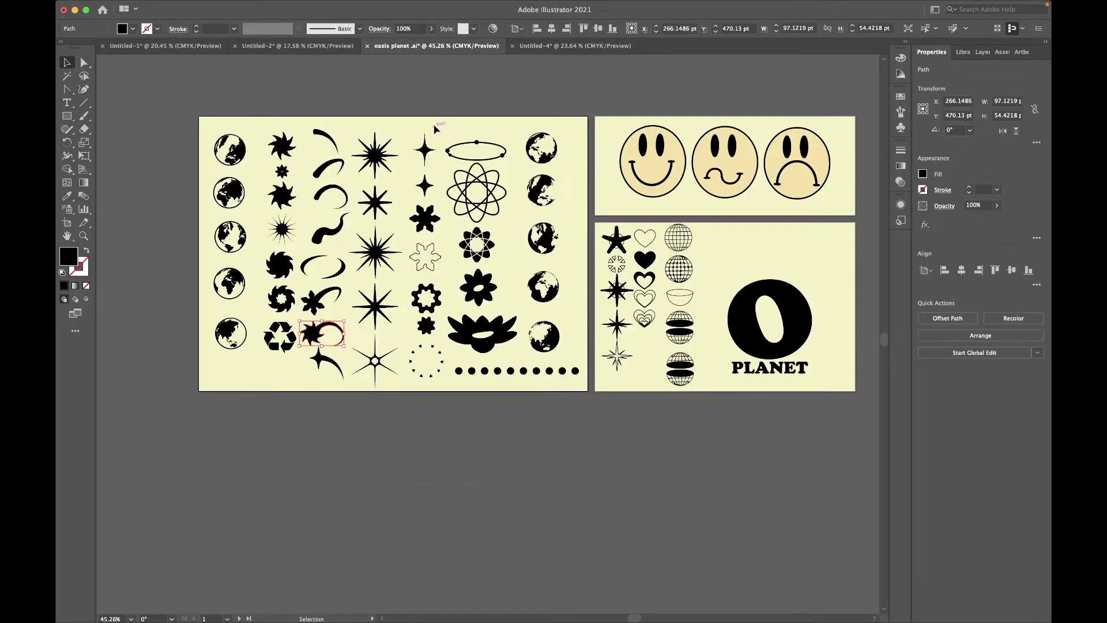
scroll(368, 331, up, 1)
scroll(368, 331, left, 1)
click(367, 46)
click(556, 407)
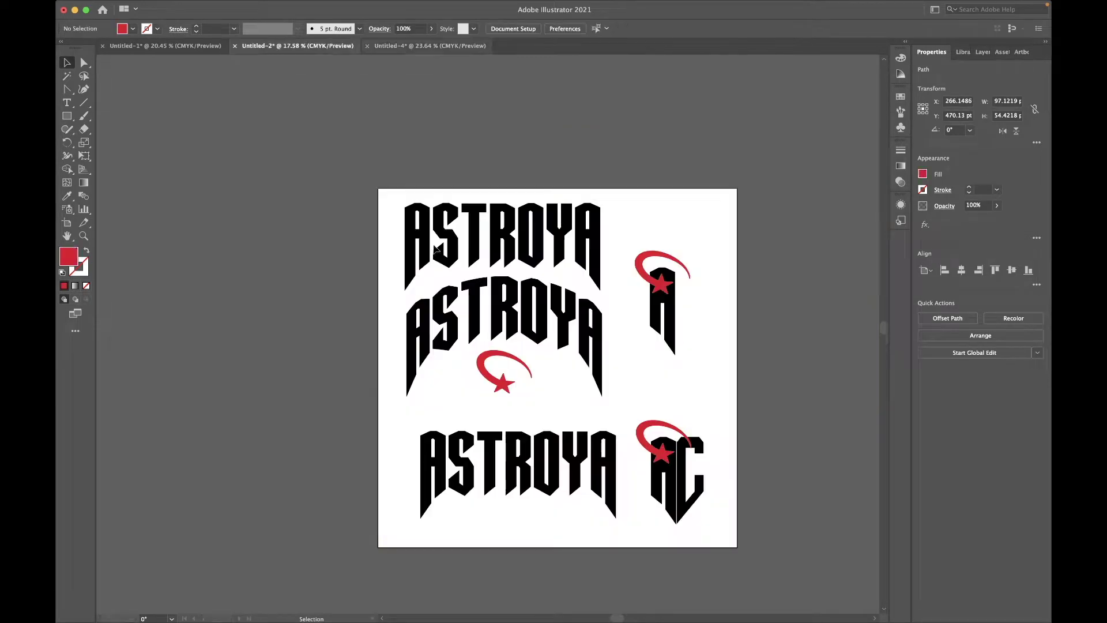
click(430, 46)
- Open Y2K ASSETS v1.ai and the free Y2K assets pack from recent files
click(102, 12)
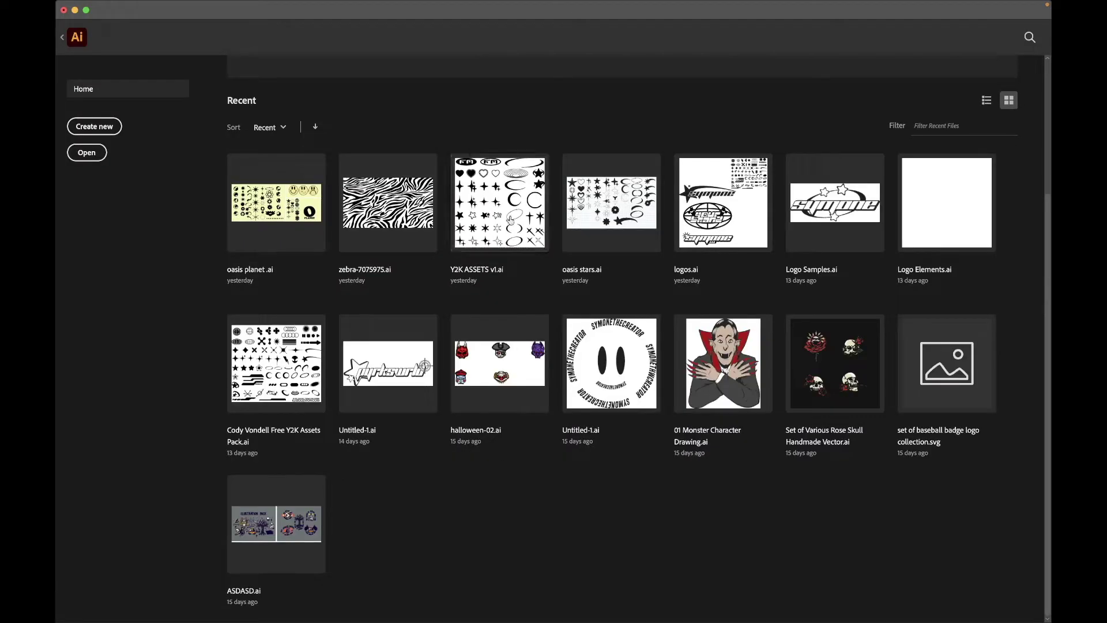
click(504, 214)
scroll(503, 213, down, 3)
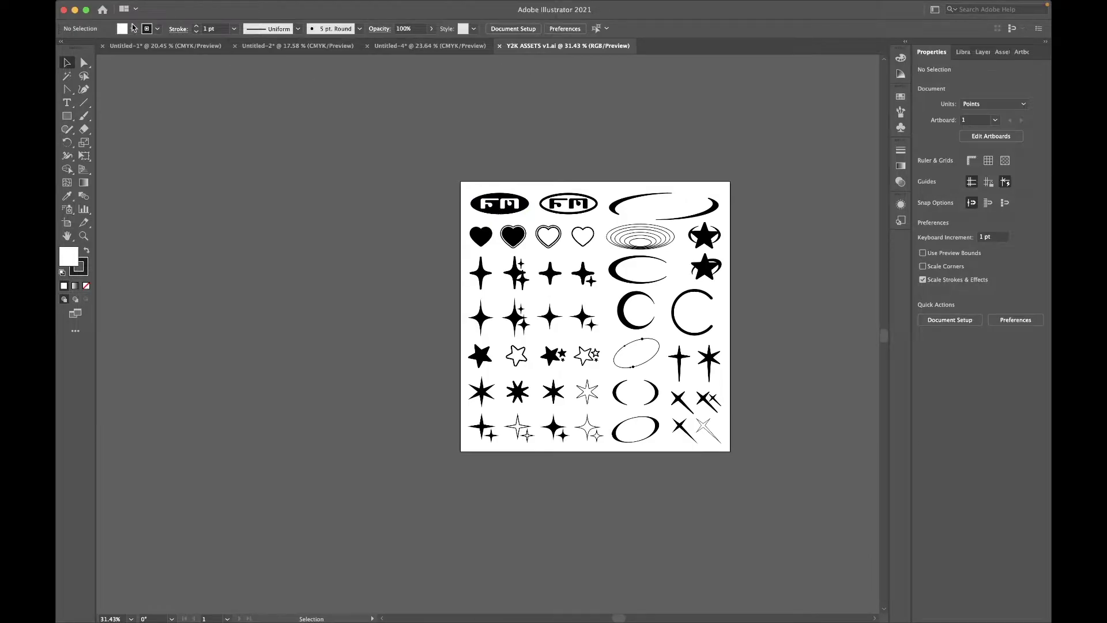
click(102, 10)
click(250, 356)
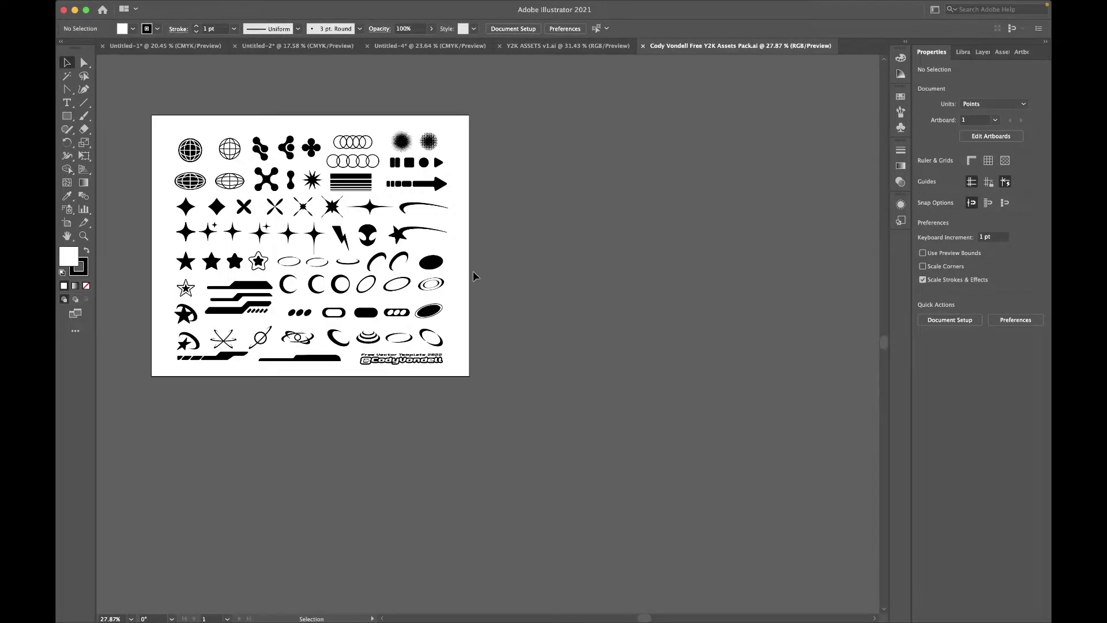
click(566, 50)
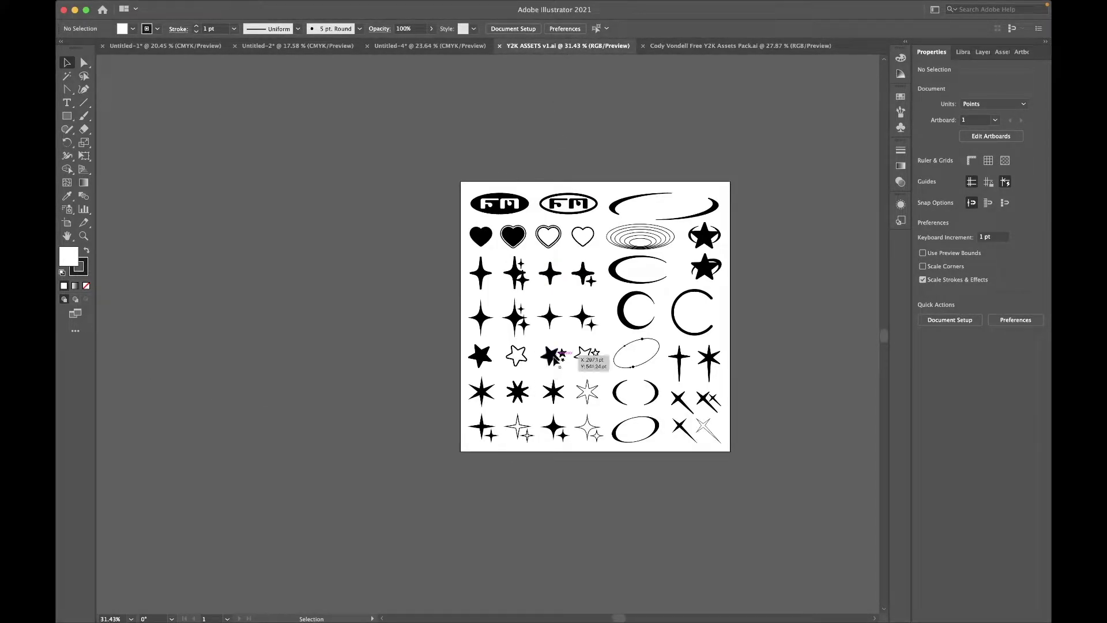
click(703, 51)
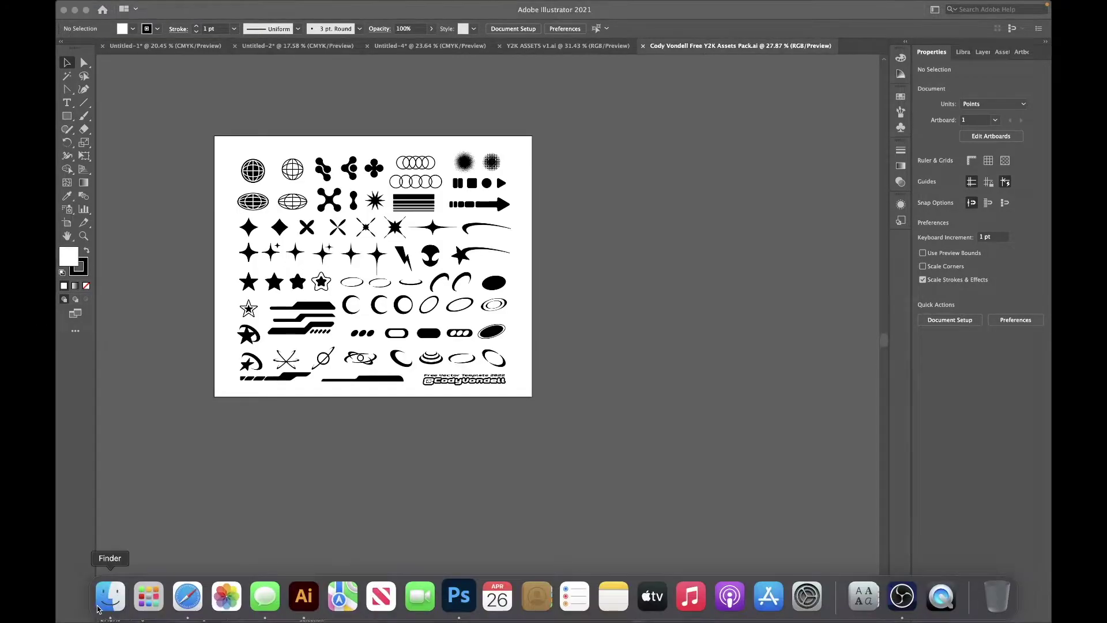
- Search the computer for 'assets' in a Finder window
click(112, 596)
click(628, 69)
text(assets)
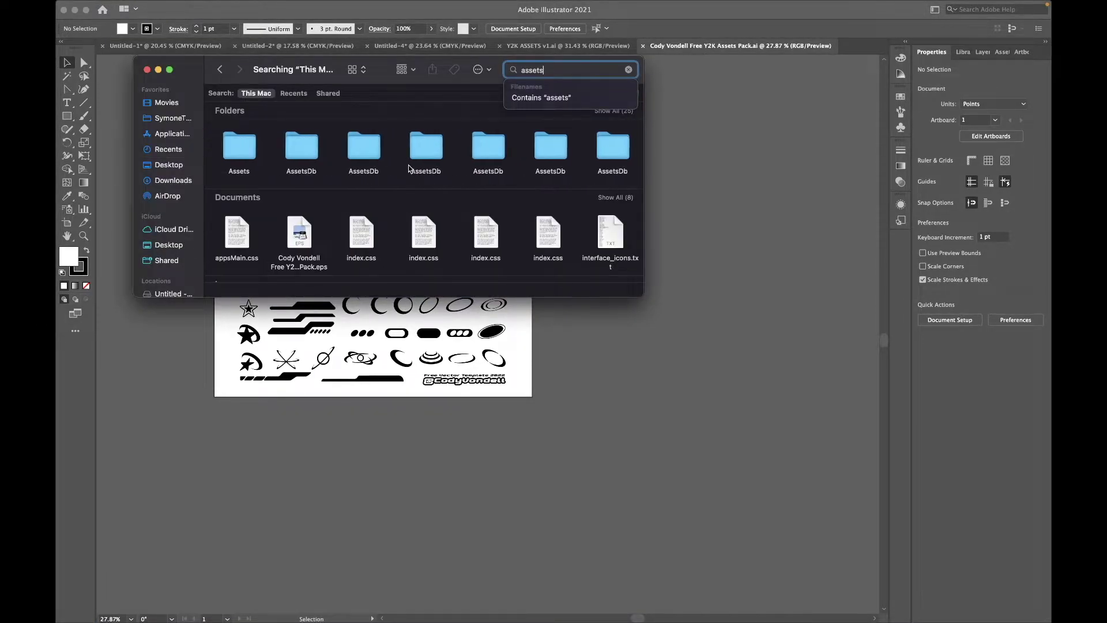
- Browse the Finder search results for 'assets' to find the right Assets folder
click(425, 165)
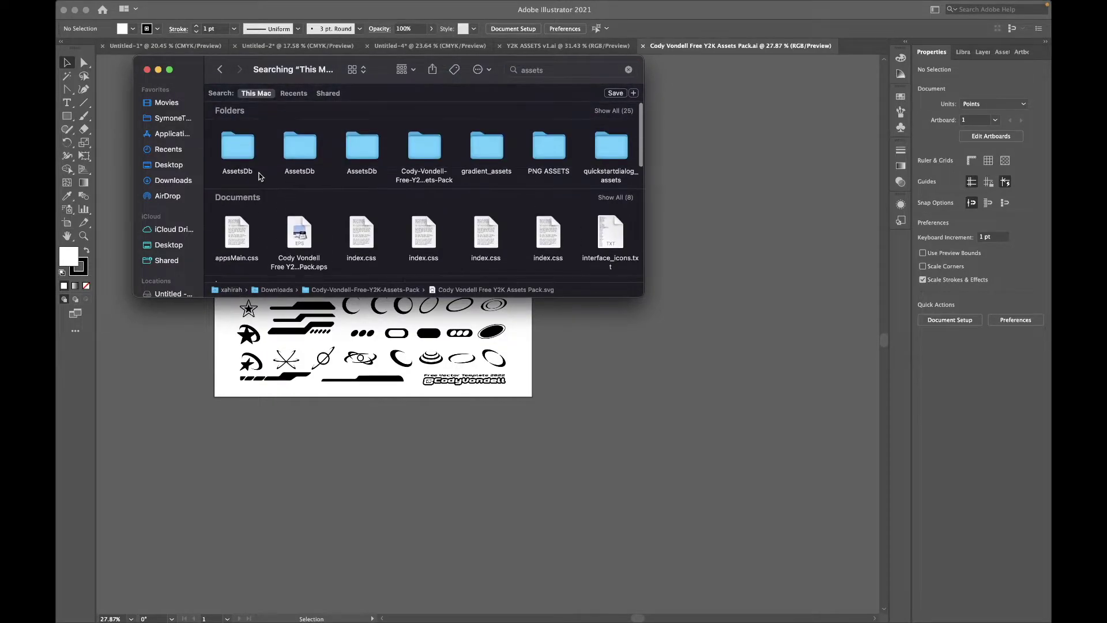
click(233, 163)
key(Right)
key(Right)
key(Right)
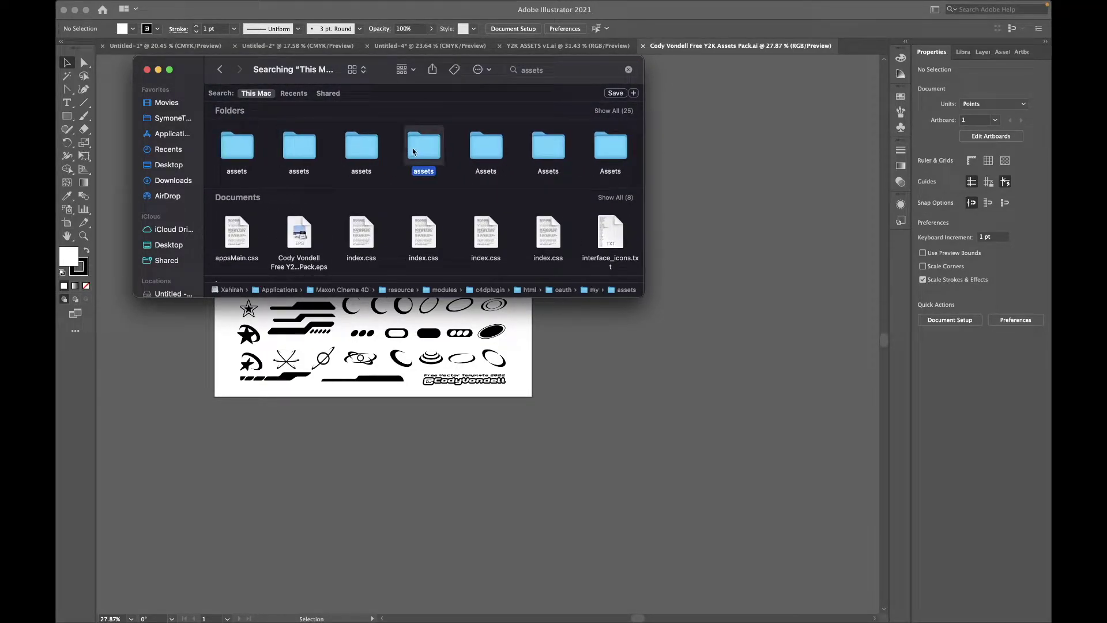
key(Right)
click(552, 148)
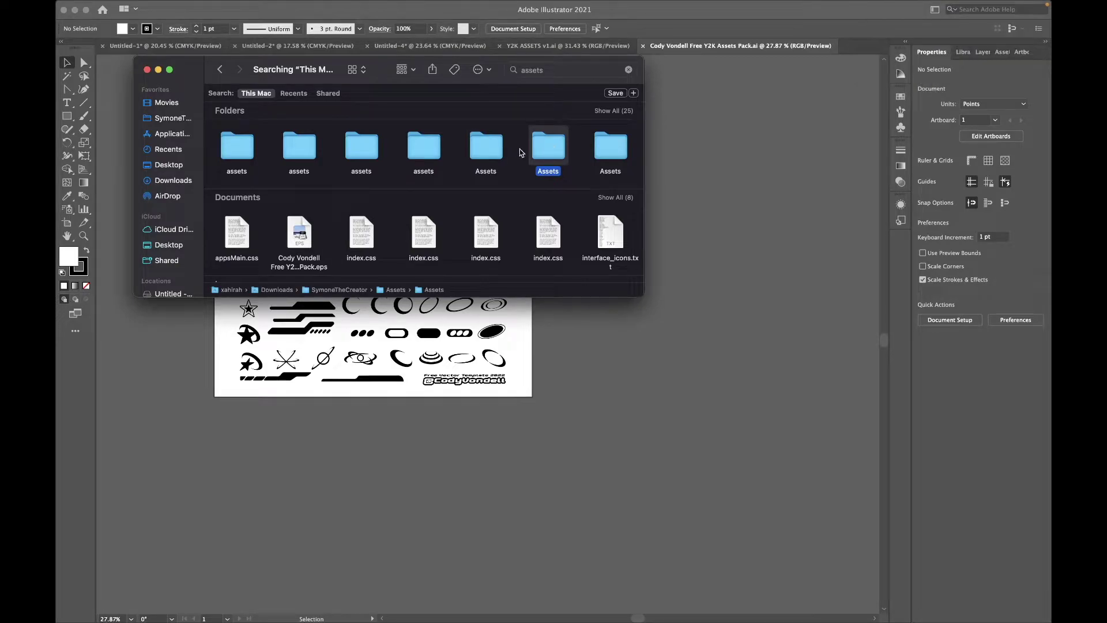
double_click(544, 148)
click(219, 69)
click(611, 147)
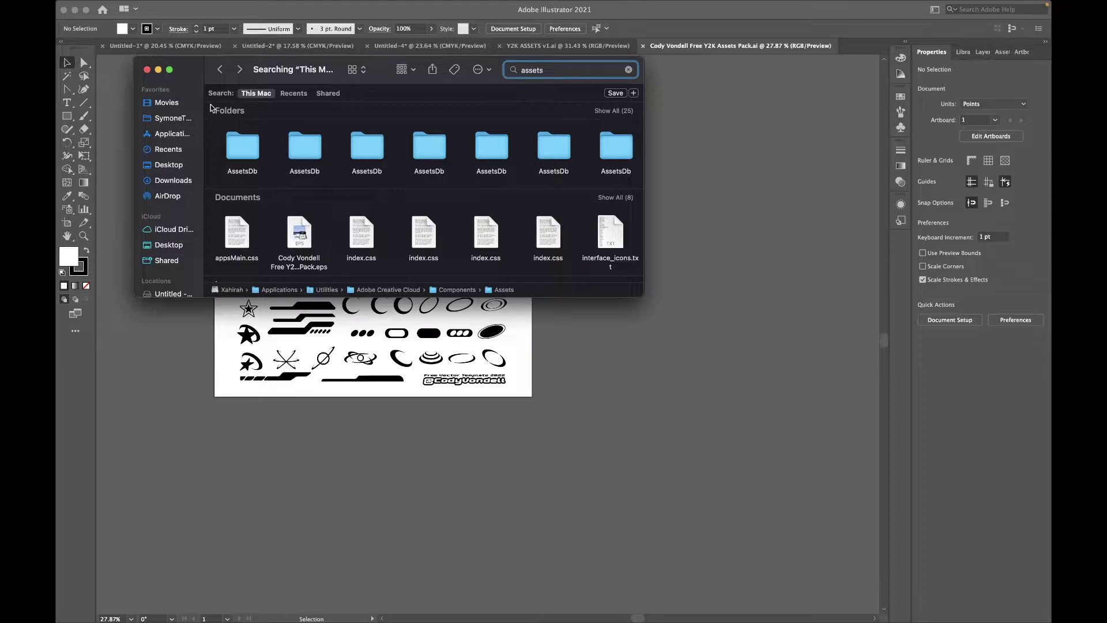
- Go into Downloads Assets > y2K ASSET PACK > PNG and select Asset 99Vectors.png
click(173, 118)
double_click(299, 123)
scroll(424, 173, down, 1)
double_click(300, 245)
double_click(243, 112)
scroll(496, 202, down, 1)
click(496, 202)
- Move the Finder window beside the Untitled-4 SYMONE logo document
drag(374, 54, 320, 51)
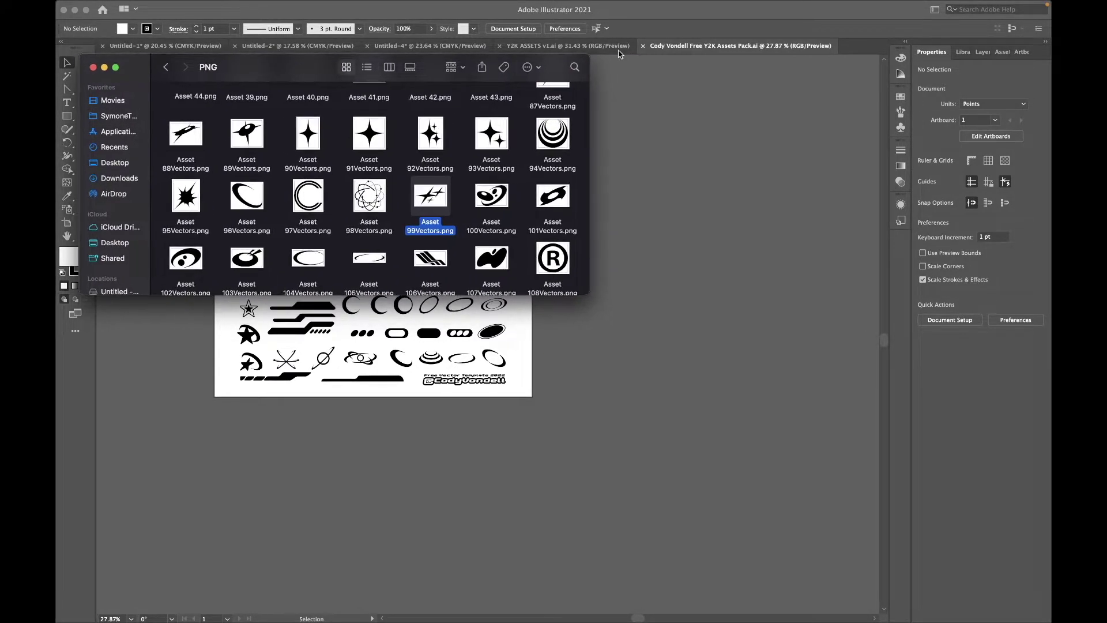
click(568, 46)
click(430, 46)
click(110, 600)
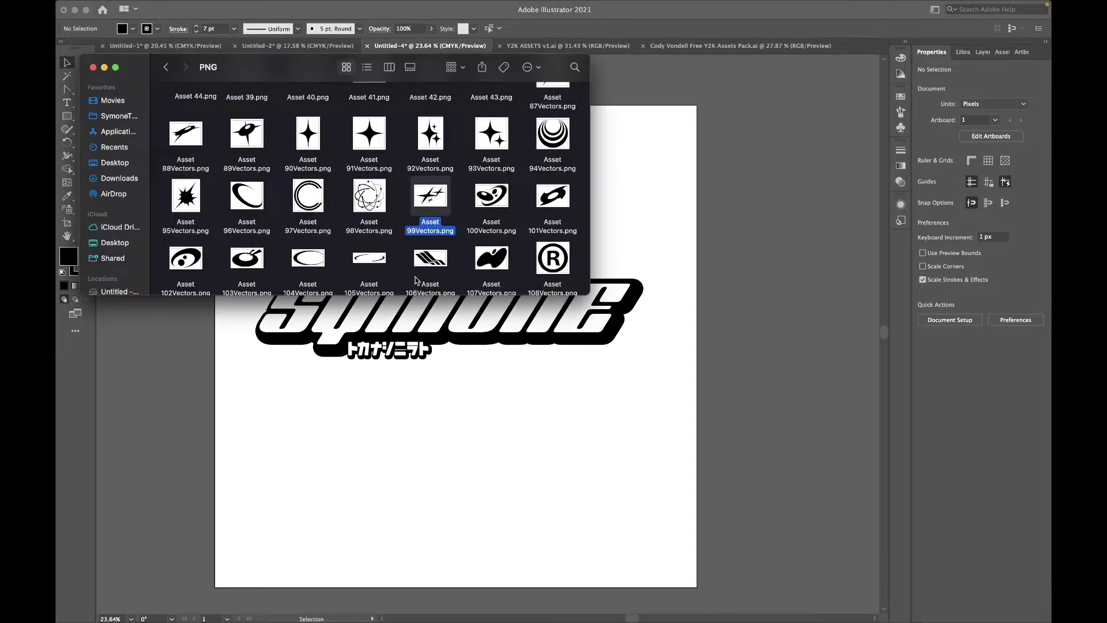
- Drag the sparkle and ® PNGs onto the artboard, sizing the sparkle above SYMONE's S
scroll(416, 280, up, 10)
scroll(372, 143, down, 2)
scroll(361, 144, down, 2)
scroll(348, 144, down, 2)
scroll(337, 145, down, 2)
scroll(331, 145, down, 3)
drag(427, 179, 425, 396)
drag(548, 178, 548, 383)
click(424, 392)
mouse_move(434, 386)
mouse_down()
mouse_move(588, 252)
mouse_move(362, 194)
mouse_move(321, 224)
mouse_up()
mouse_move(275, 253)
mouse_down()
mouse_move(333, 220)
mouse_move(308, 233)
mouse_up()
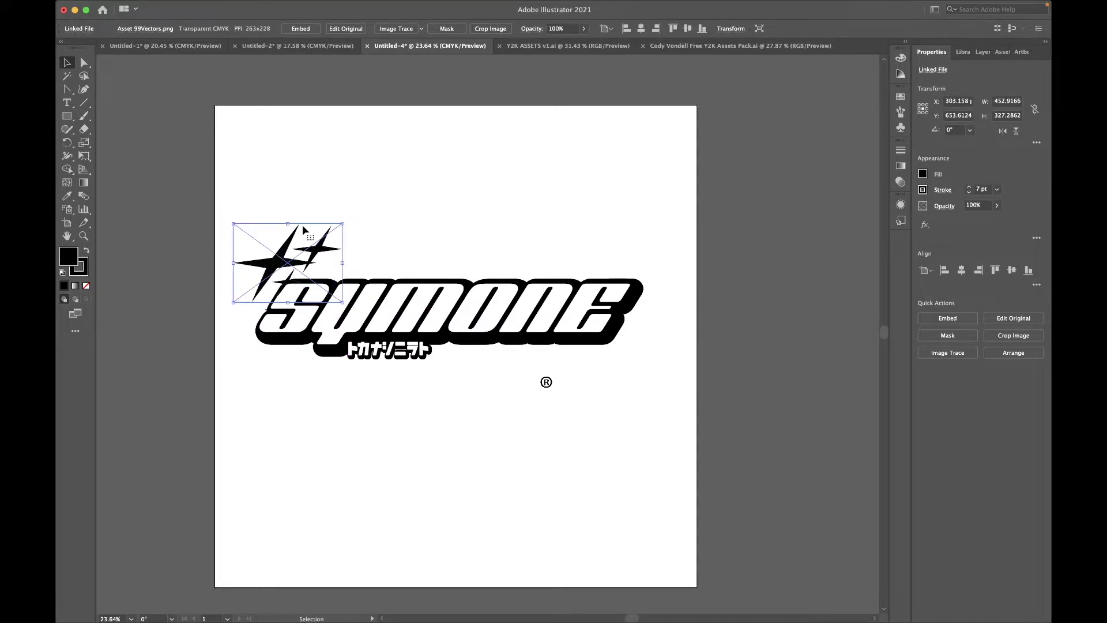
- Image Trace, Expand and ungroup the sparkle into separate black vector shapes
click(397, 29)
click(361, 28)
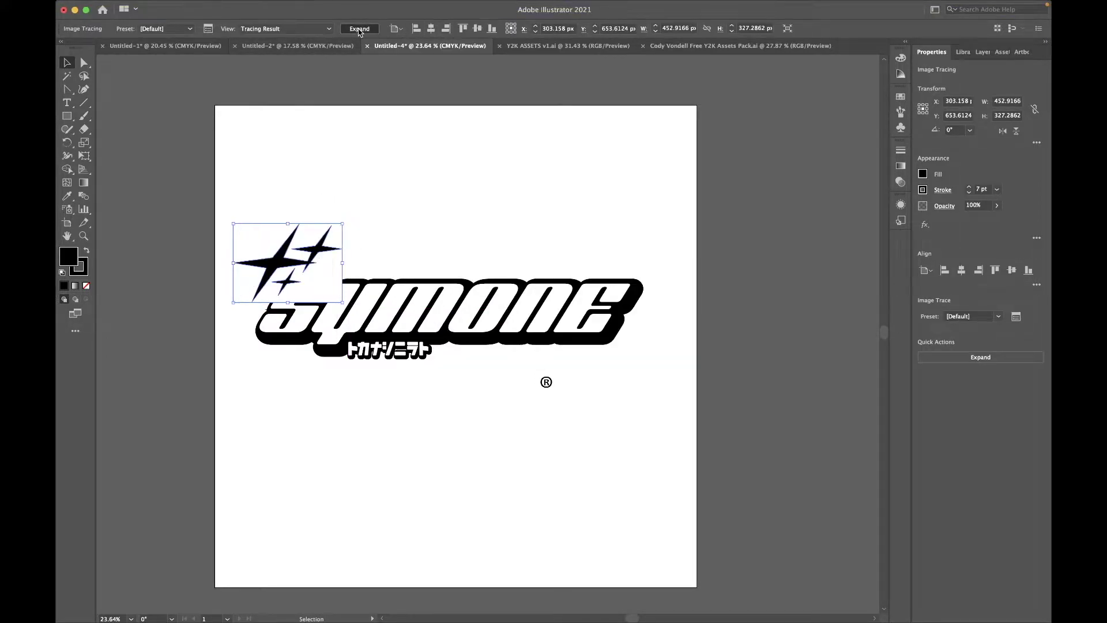
click(966, 363)
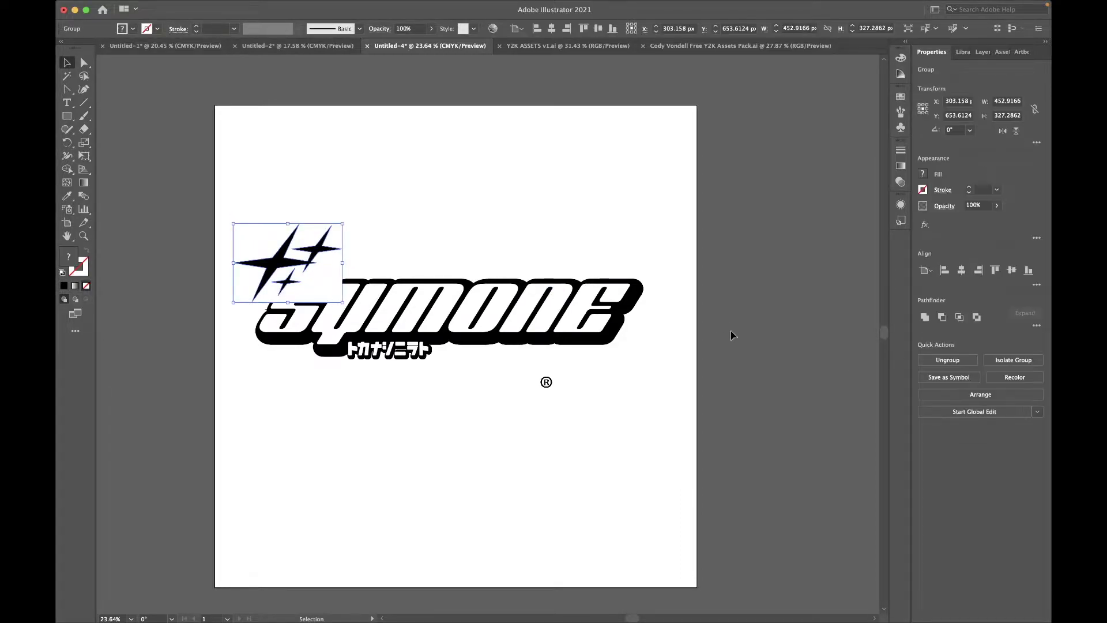
click(310, 289)
click(337, 248)
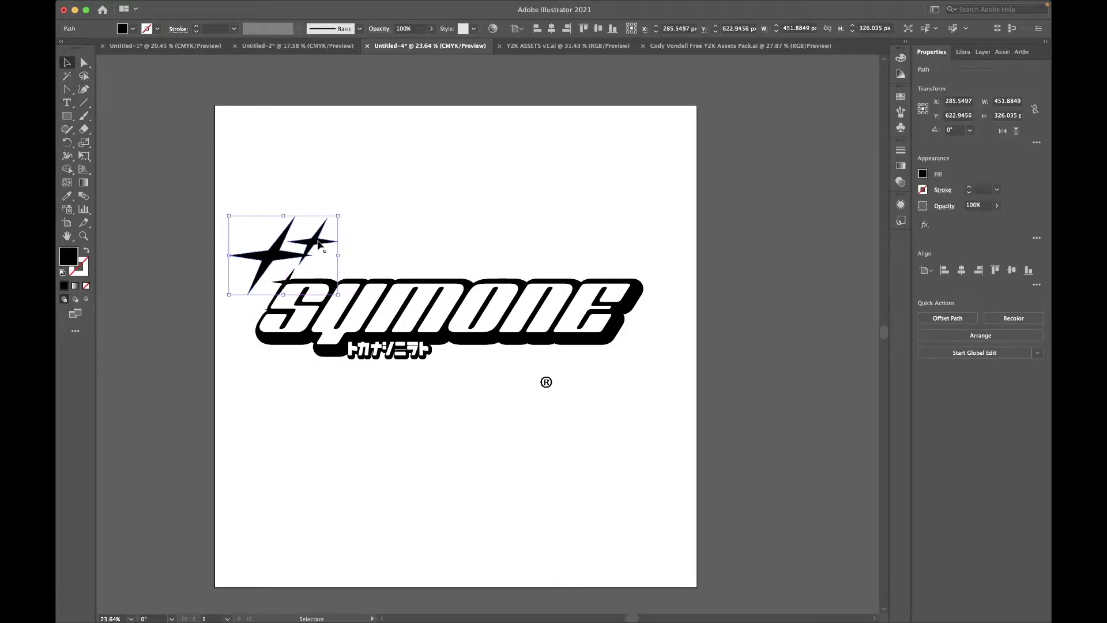
- Nudge and duplicate the sparkles, then undo the duplicate copy
drag(286, 284, 277, 269)
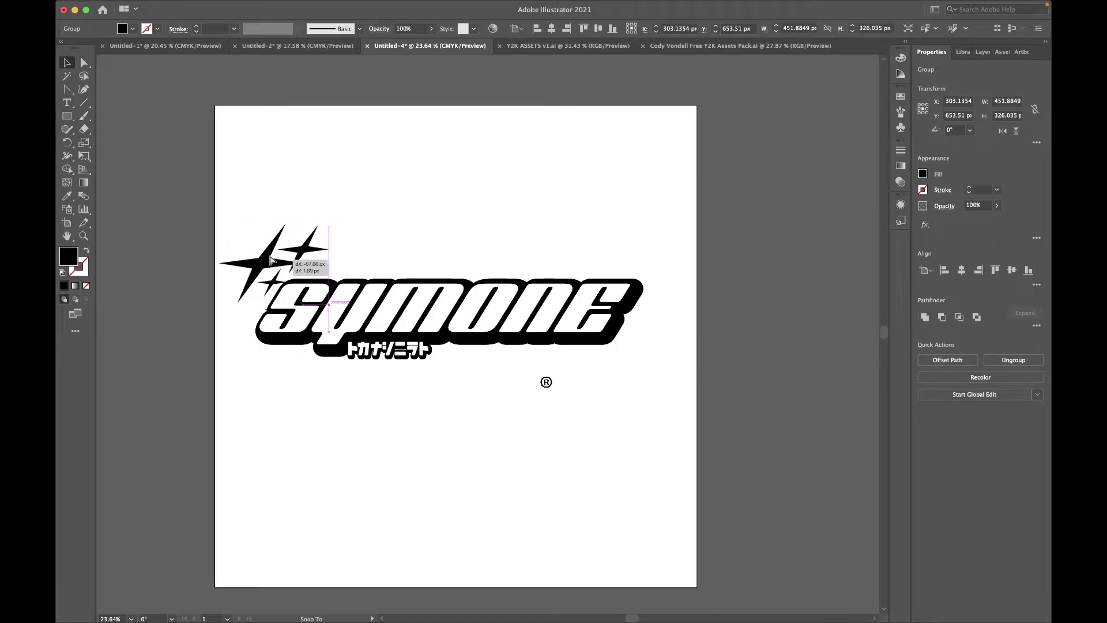
drag(290, 288, 292, 288)
scroll(371, 292, up, 3)
drag(366, 308, 490, 335)
key(super+z)
- Fill the original sparkles with red from the swatches
click(577, 173)
click(346, 300)
click(132, 28)
click(94, 46)
click(349, 287)
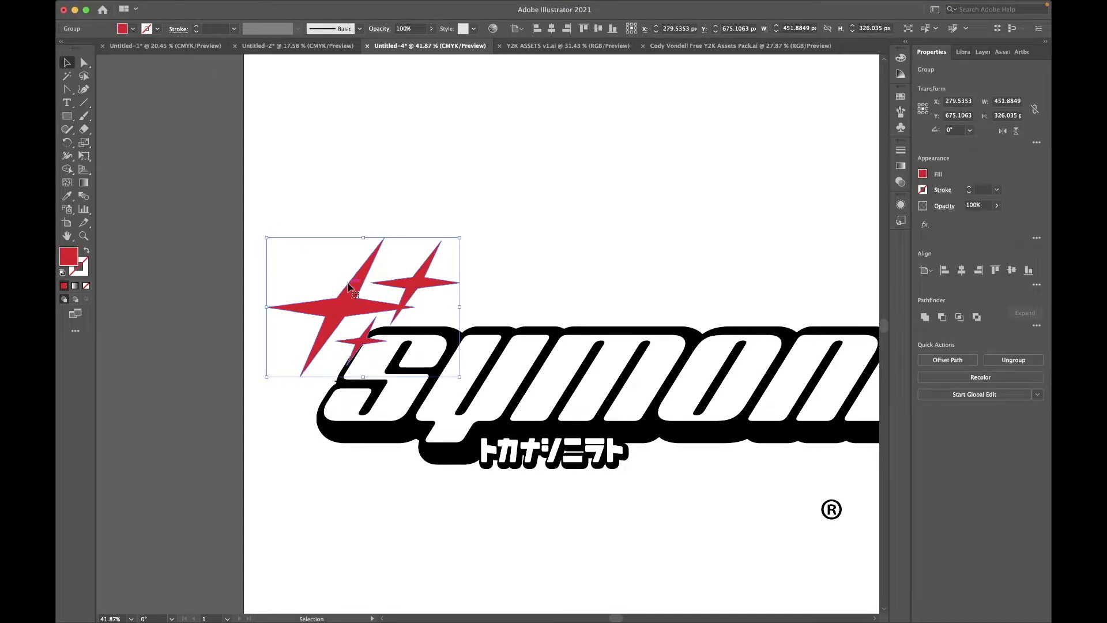
click(264, 297)
- Switch the document to Outline view and undo the sparkle copy move
right_click(101, 418)
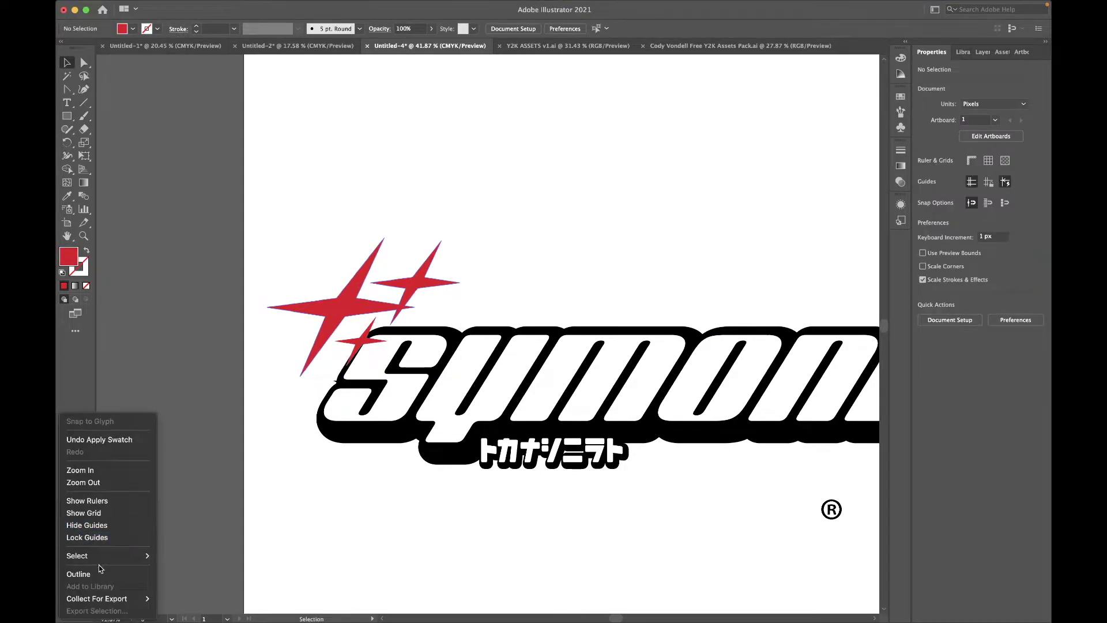
click(99, 569)
click(323, 327)
right_click(62, 426)
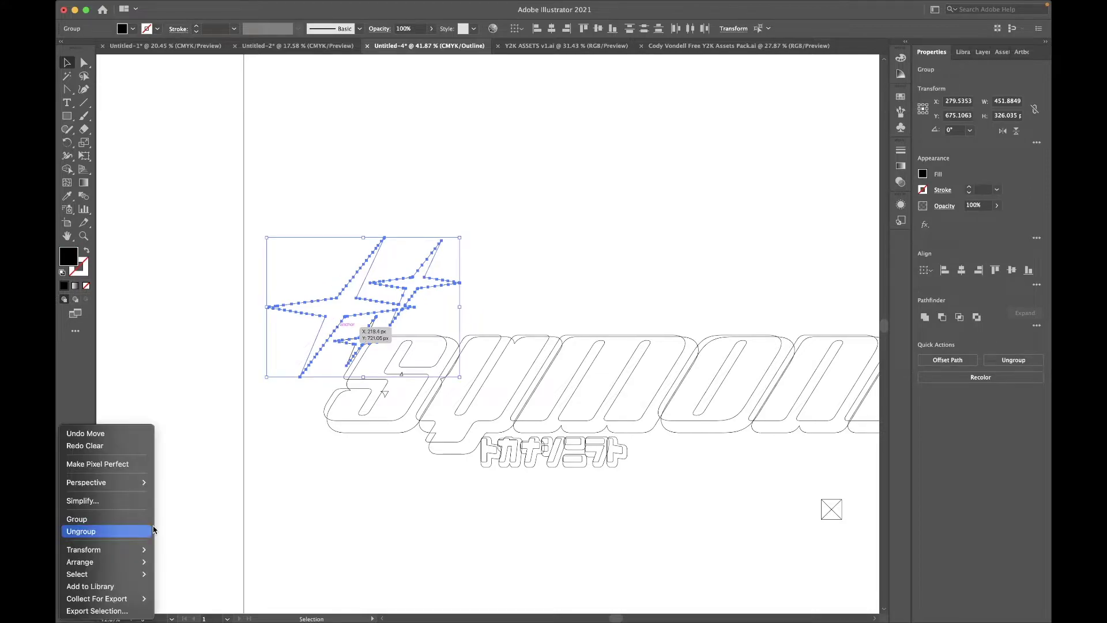
click(86, 434)
right_click(61, 412)
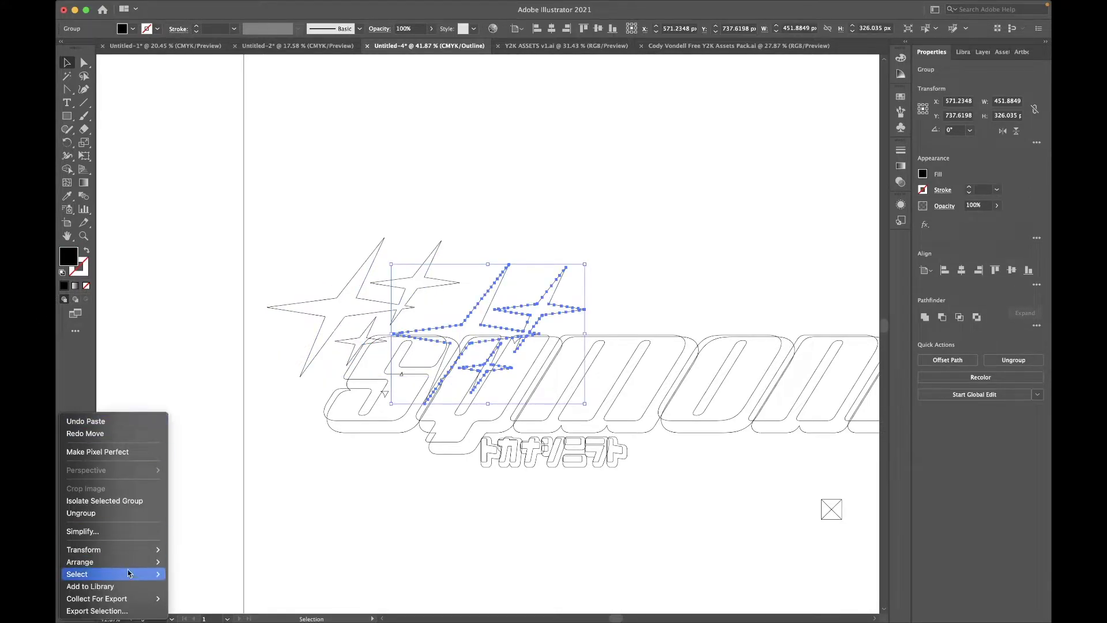
click(174, 249)
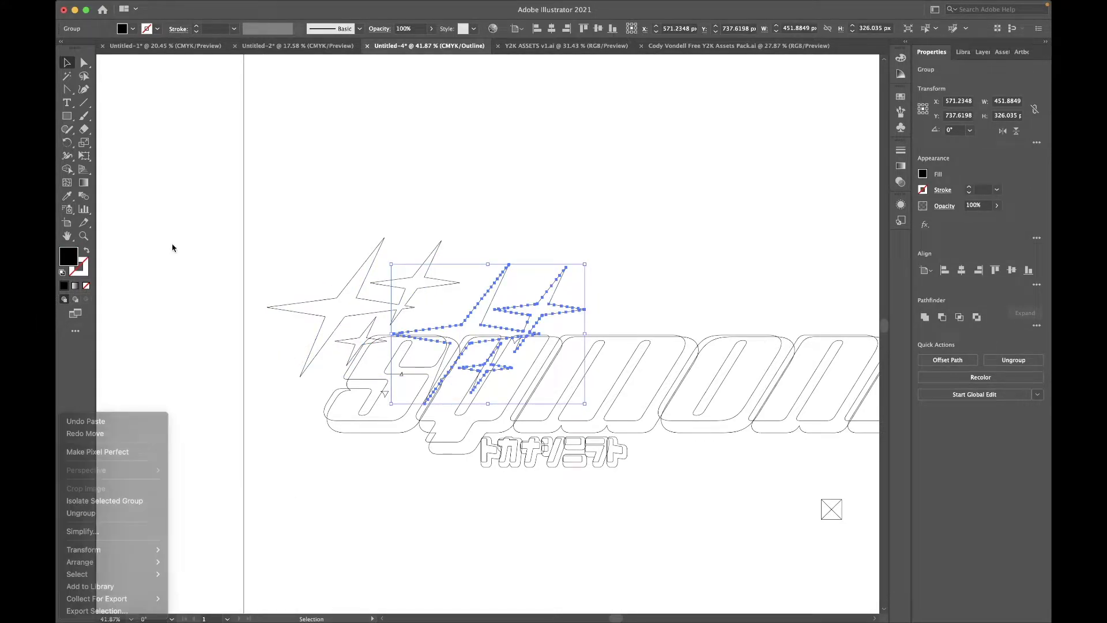
- Undo back to the traced sparkle image and marquee-select all the SYMONE artwork
key(super+z)
key(super+z)
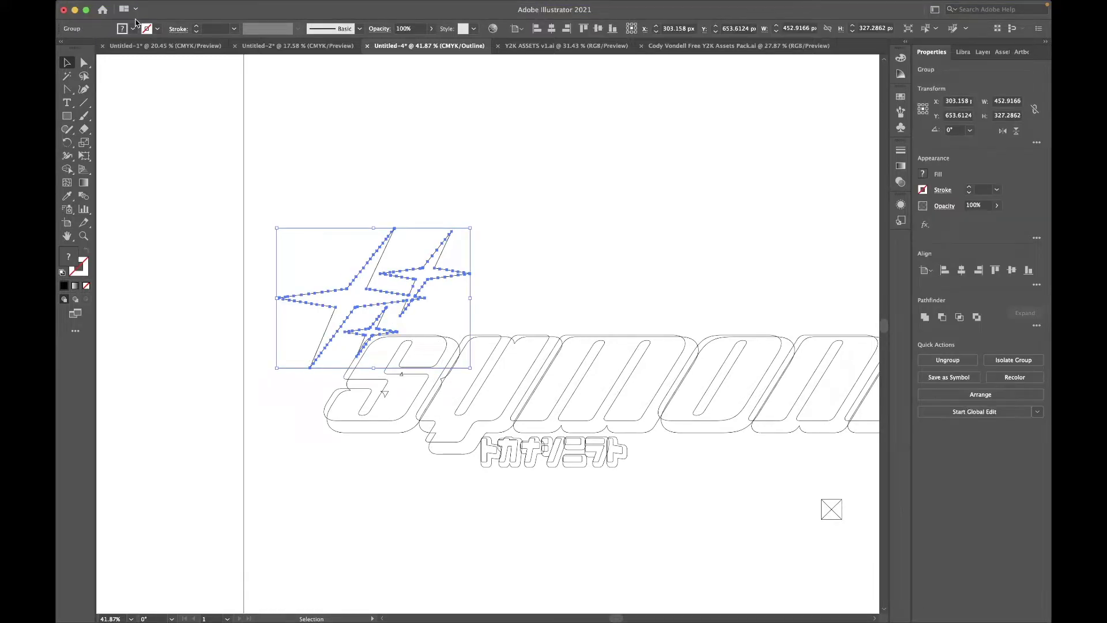
key(super+z)
scroll(325, 348, down, 5)
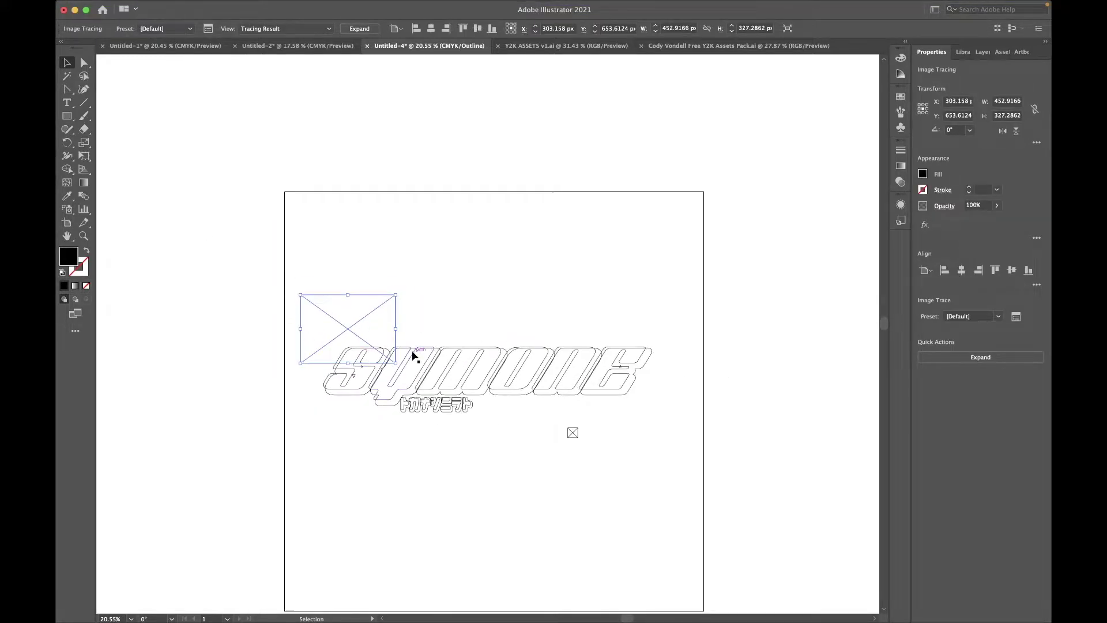
right_click(224, 455)
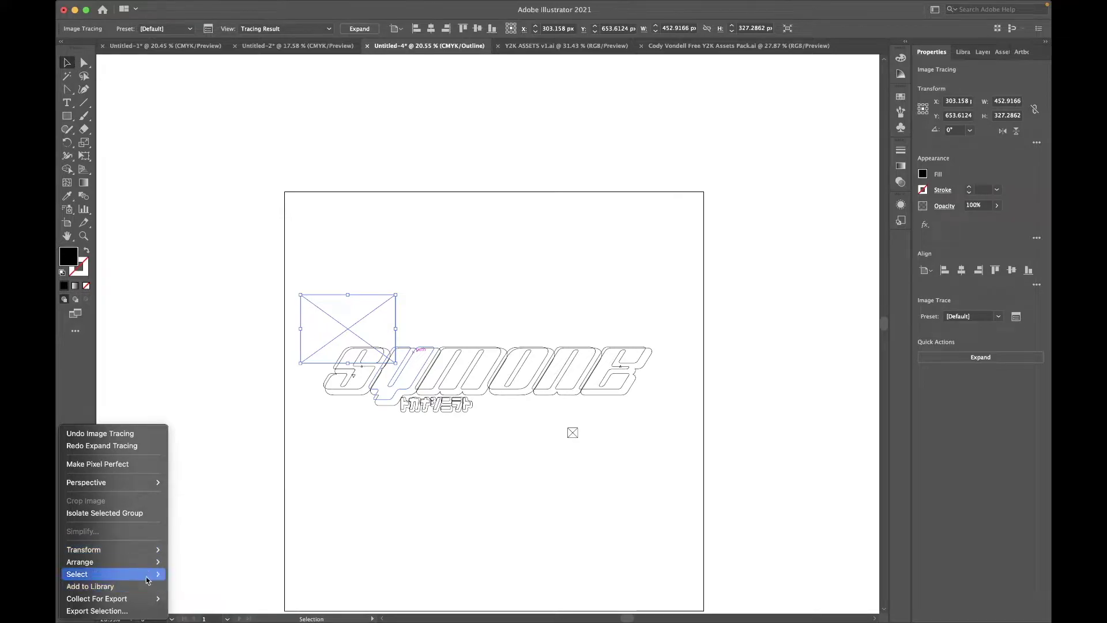
click(249, 6)
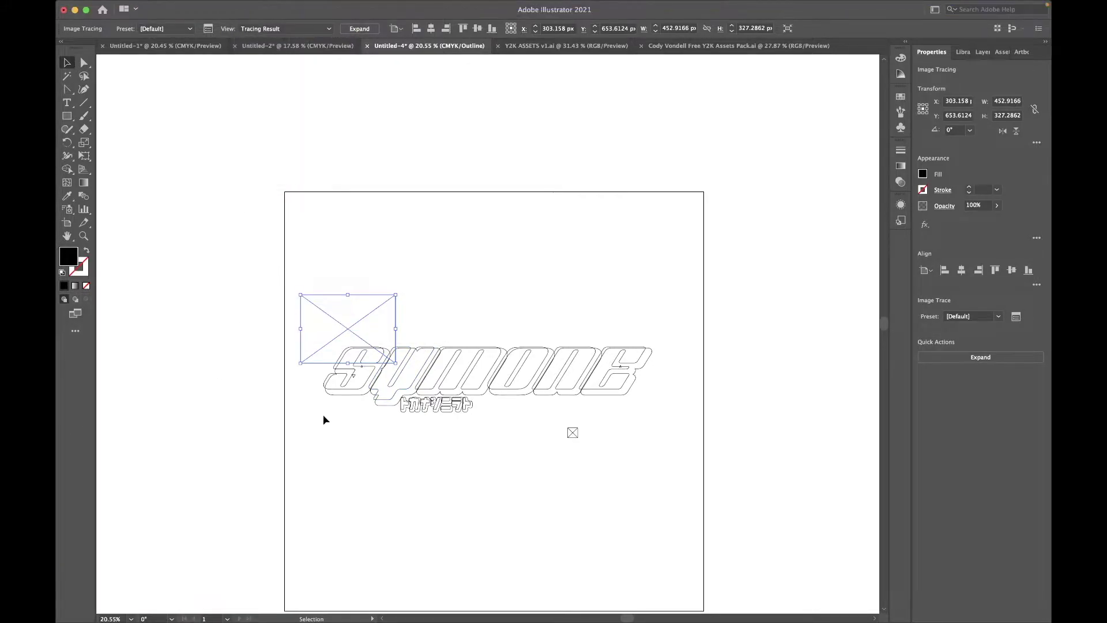
drag(288, 260, 691, 451)
key(ctrl+Tab)
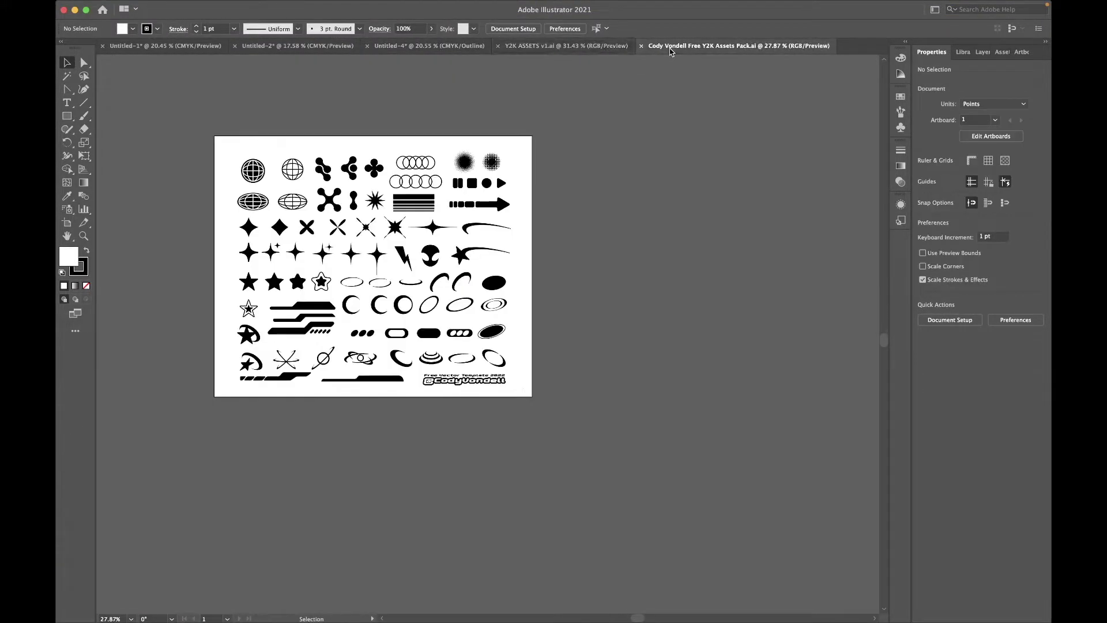
- Paste the logo into Untitled-1, undo it, and return to Untitled-4
key(ctrl+Tab)
key(ctrl+v)
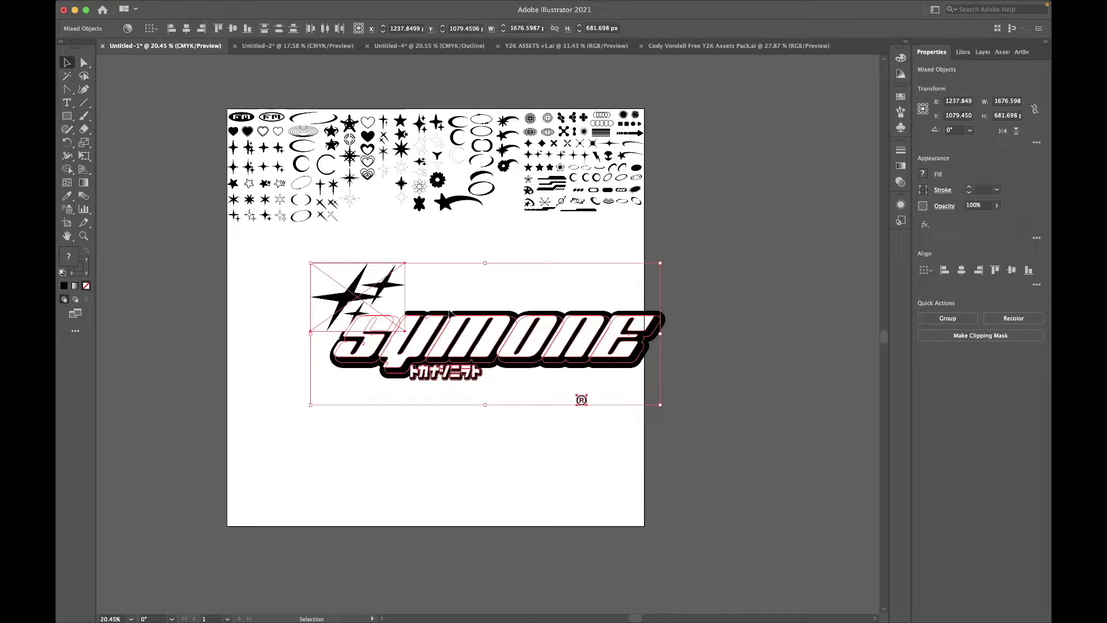
key(ctrl+z)
click(565, 45)
click(739, 45)
click(430, 46)
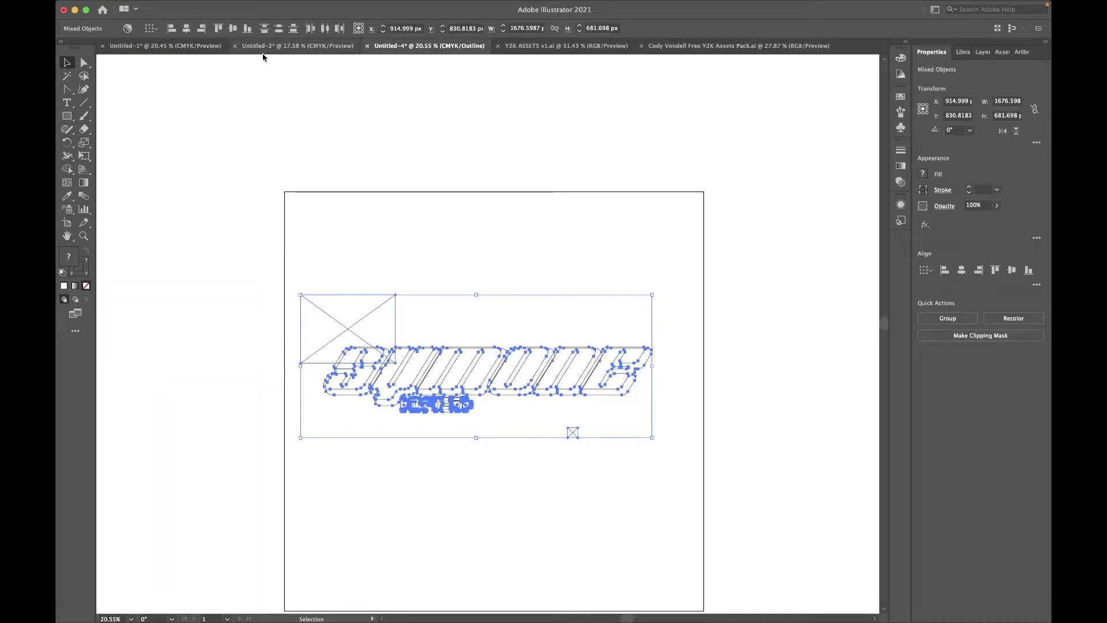
- Paste the logo into a new blank Untitled-5 document and Expand the tracing
key(ctrl+n)
click(821, 469)
key(cmd+v)
right_click(443, 195)
key(Escape)
click(359, 28)
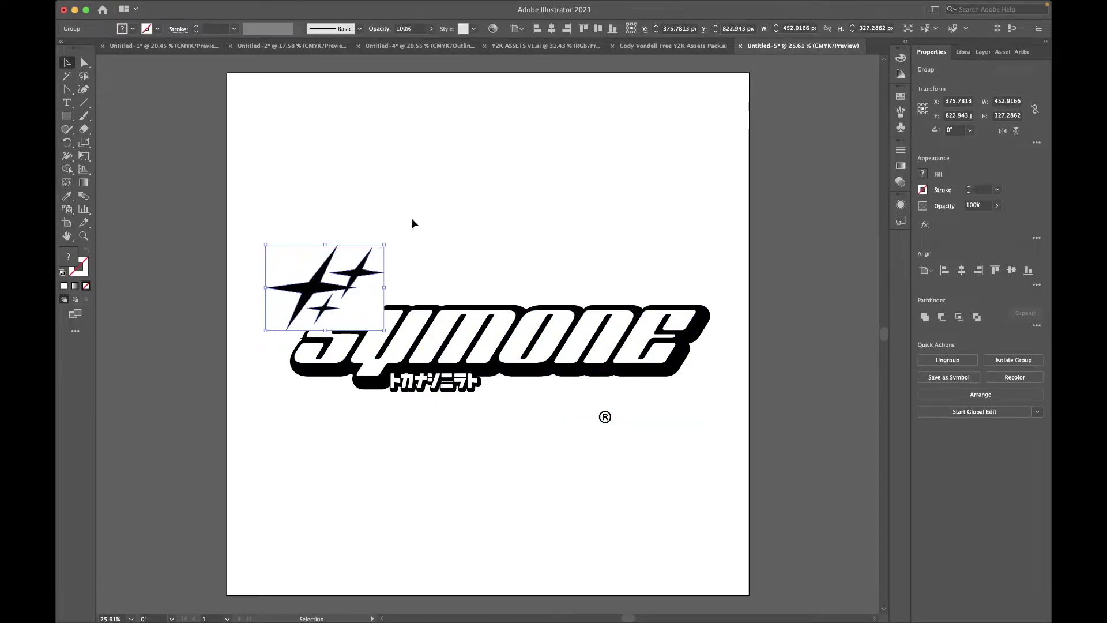
- Select the star cluster and move it up away from SYMONE
click(361, 300)
click(531, 233)
click(354, 289)
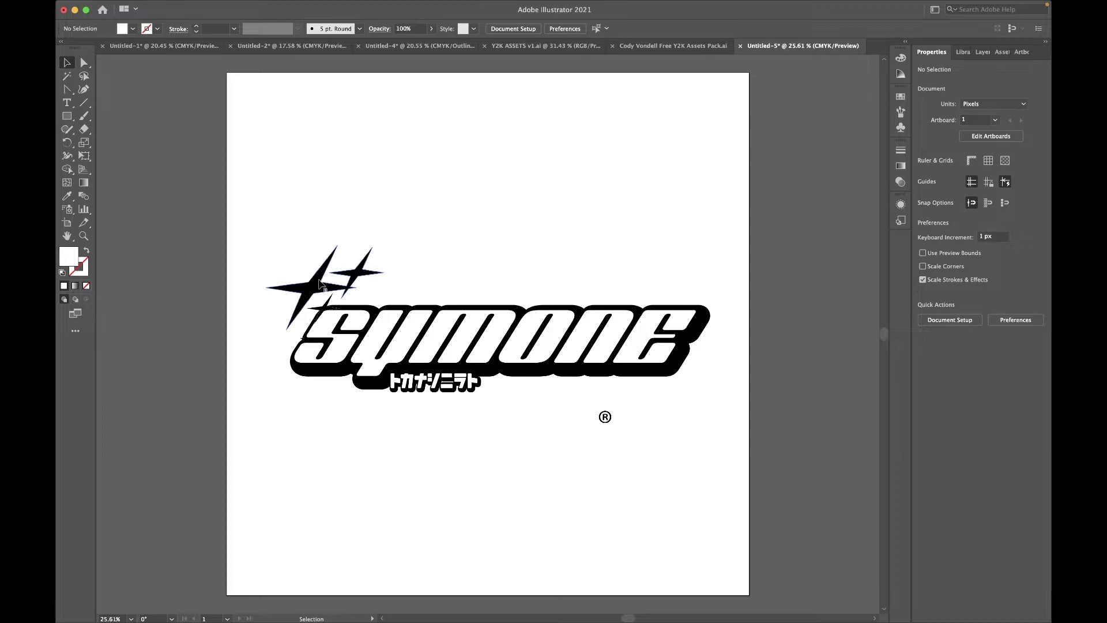
click(326, 295)
shift+click(323, 274)
mouse_move(323, 277)
mouse_down()
mouse_move(324, 259)
mouse_move(371, 209)
mouse_up()
shift+click(323, 271)
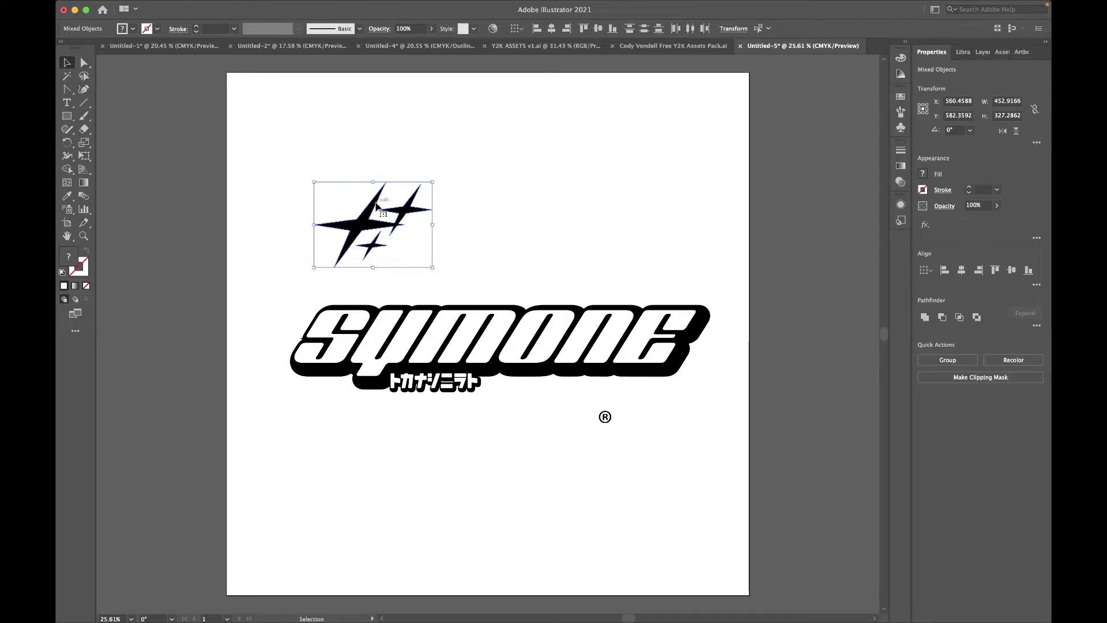
- Delete the white backing rectangle, group the black stars and make them pixel perfect
click(372, 245)
click(413, 247)
key(Delete)
mouse_move(408, 234)
mouse_down()
mouse_move(364, 219)
mouse_move(321, 295)
mouse_up()
key(ctrl+g)
right_click(322, 297)
click(128, 453)
- Give the star group a white fill with a thick black outline and nudge it up-left
click(133, 29)
click(78, 46)
click(133, 28)
shift+click(86, 46)
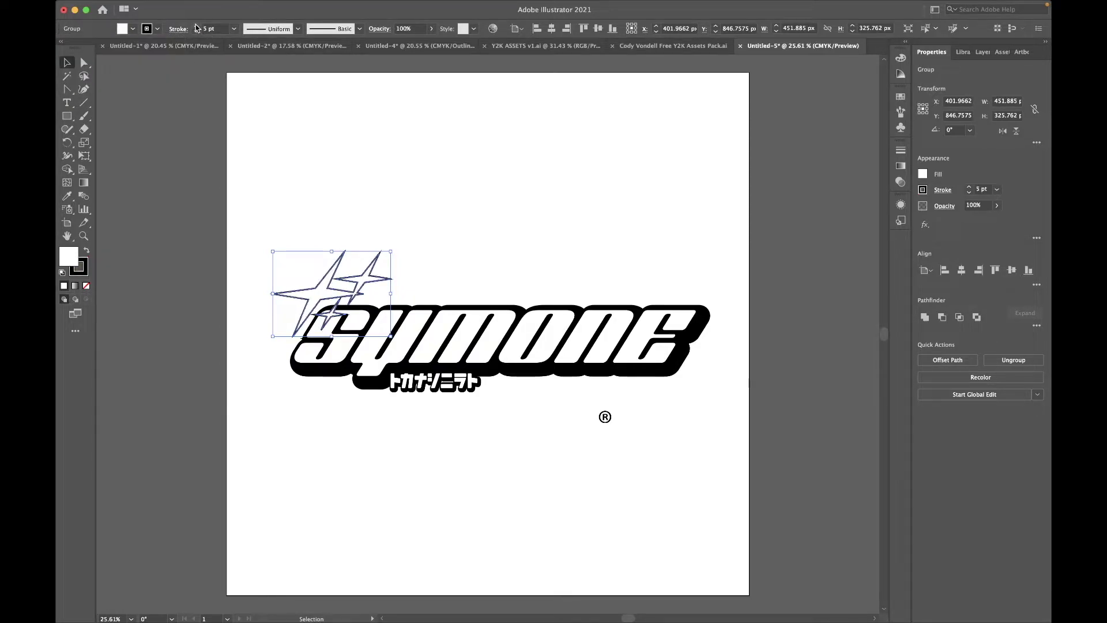
click(316, 285)
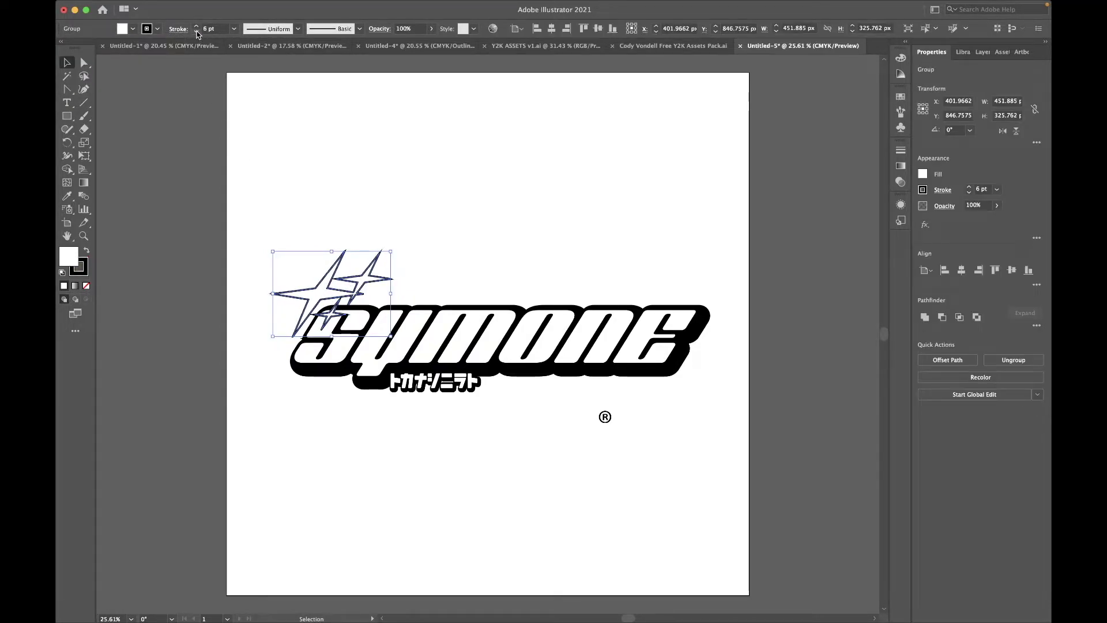
drag(316, 296, 310, 285)
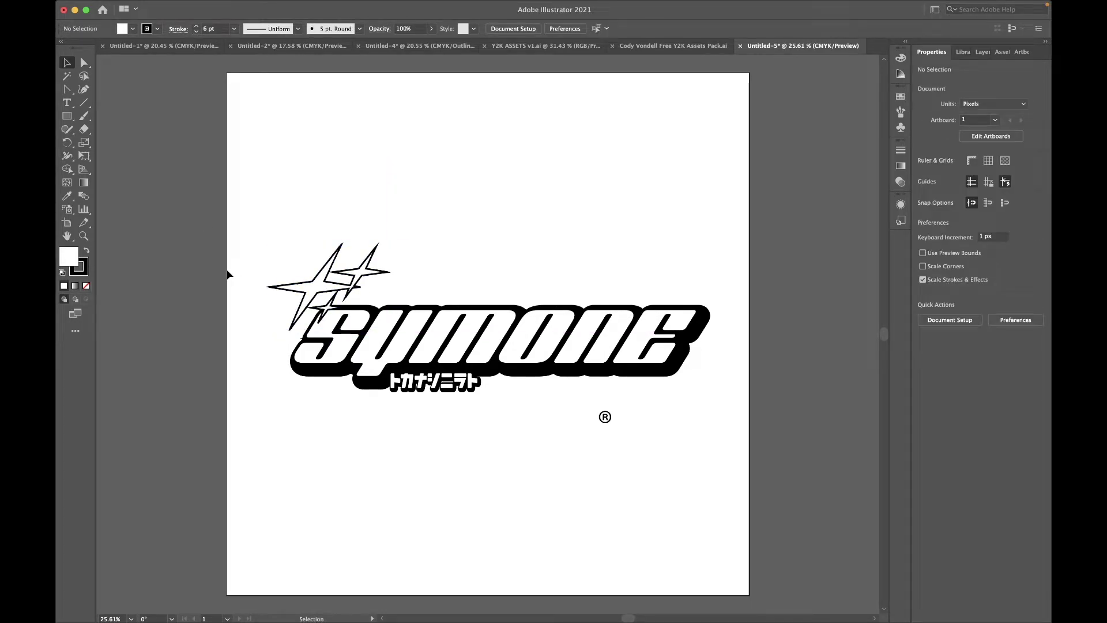
click(323, 271)
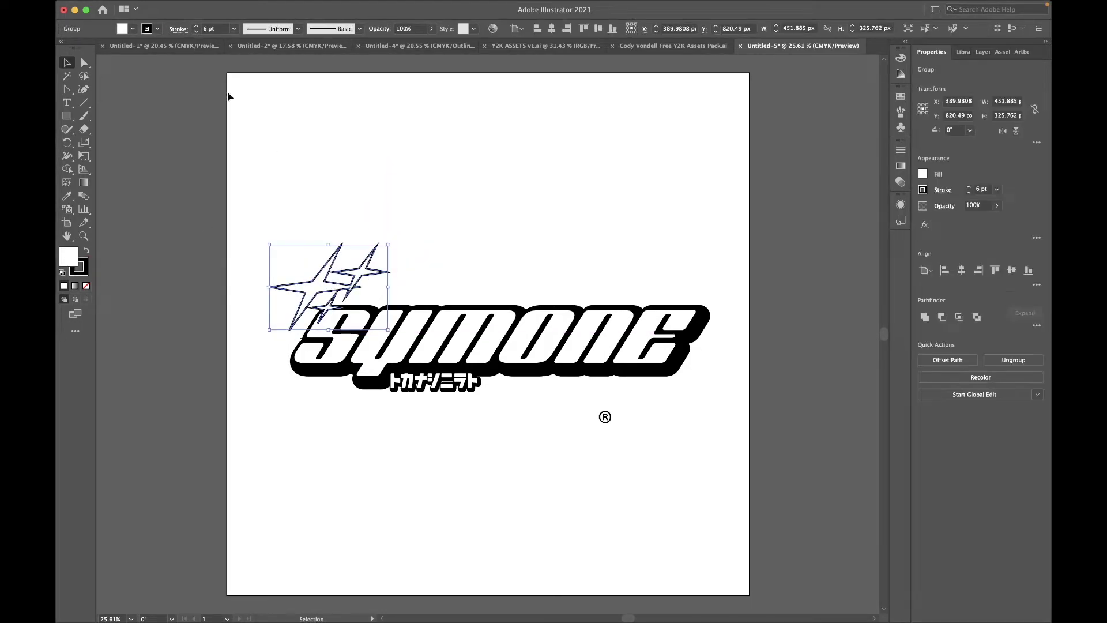
click(254, 245)
click(311, 288)
- Try an offset outline on the stars, then undo back to solid black stars
click(948, 359)
click(648, 301)
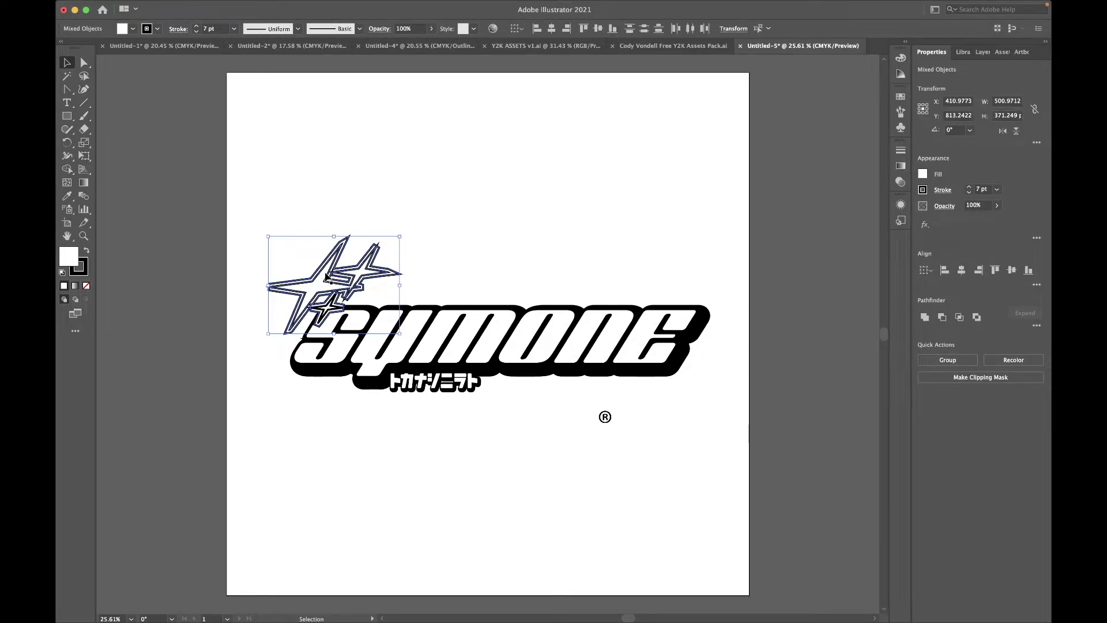
click(121, 30)
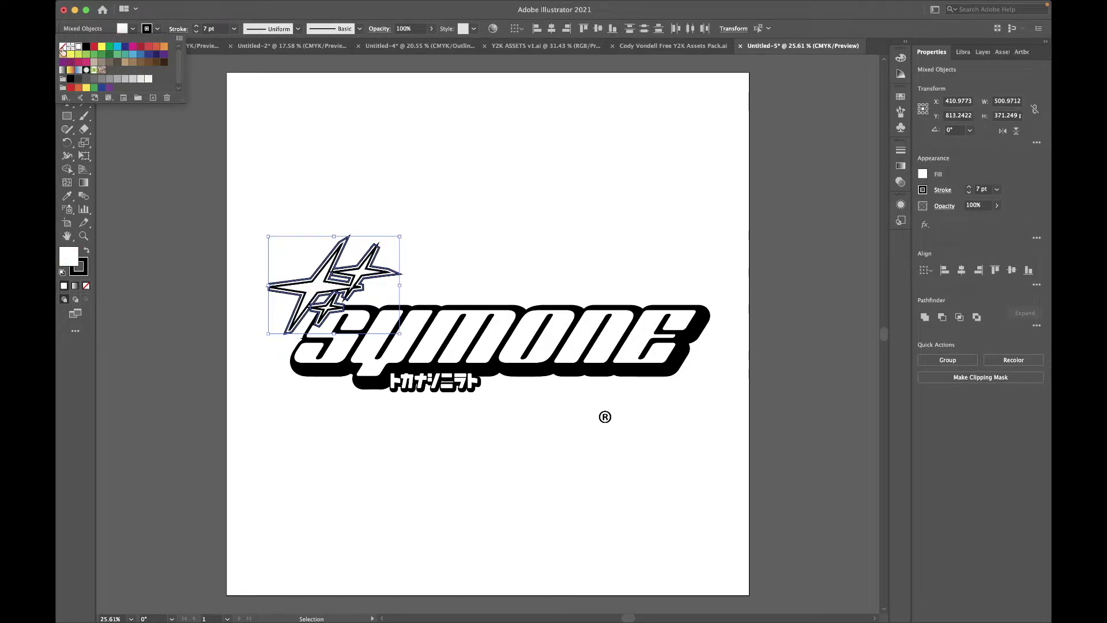
key(Escape)
key(super+z)
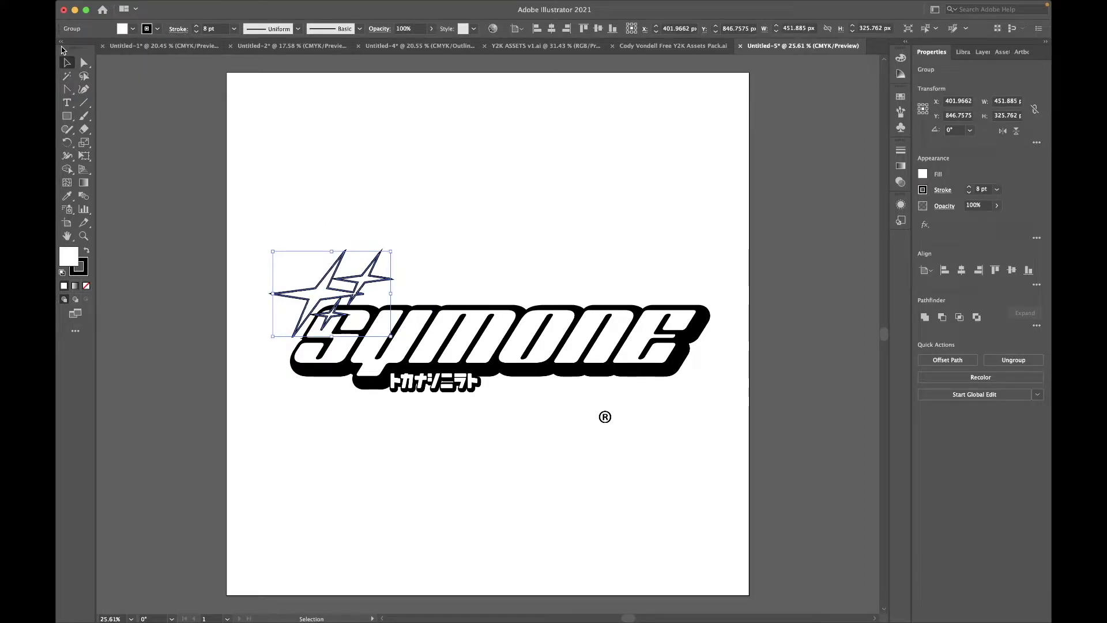
key(super+z)
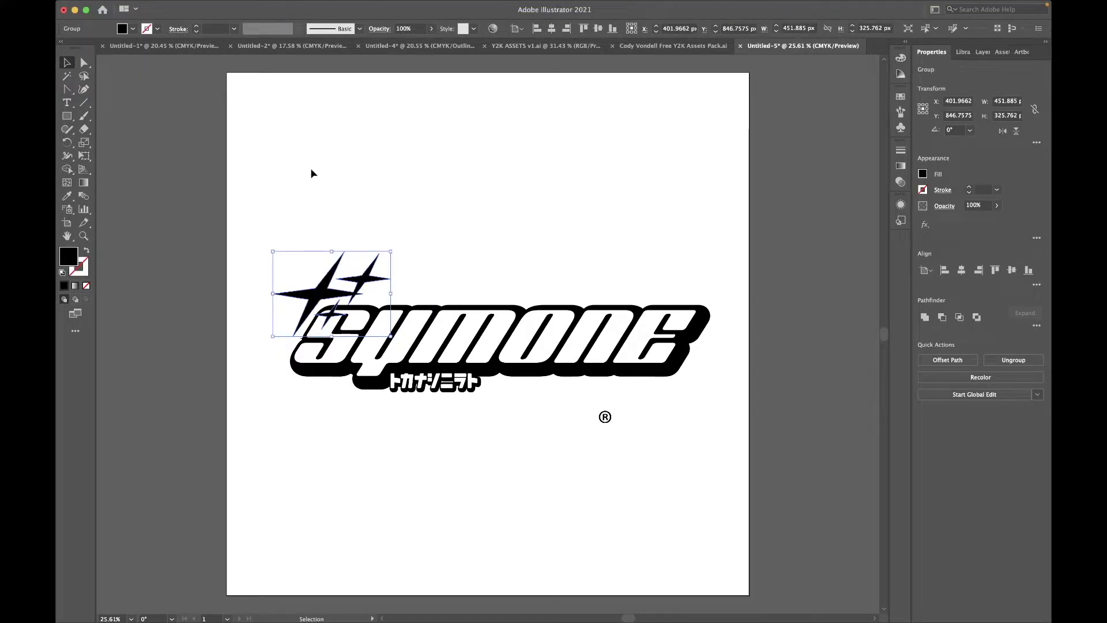
- Apply Path > Offset Path to the black stars and shift the outline up-right
click(190, 6)
mouse_move(188, 286)
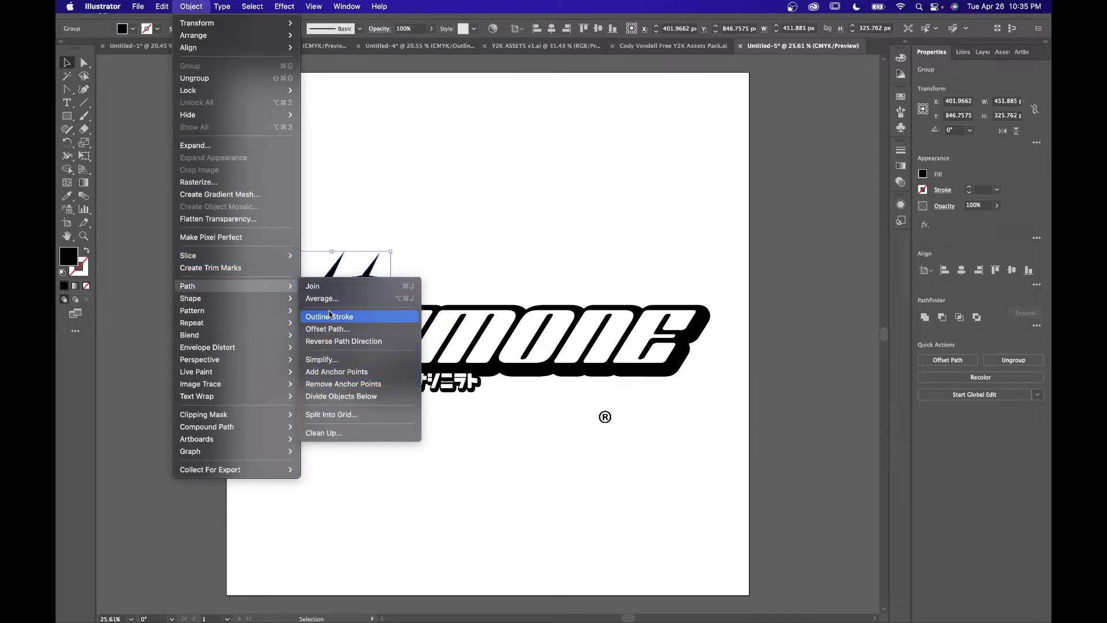
click(327, 329)
key(Return)
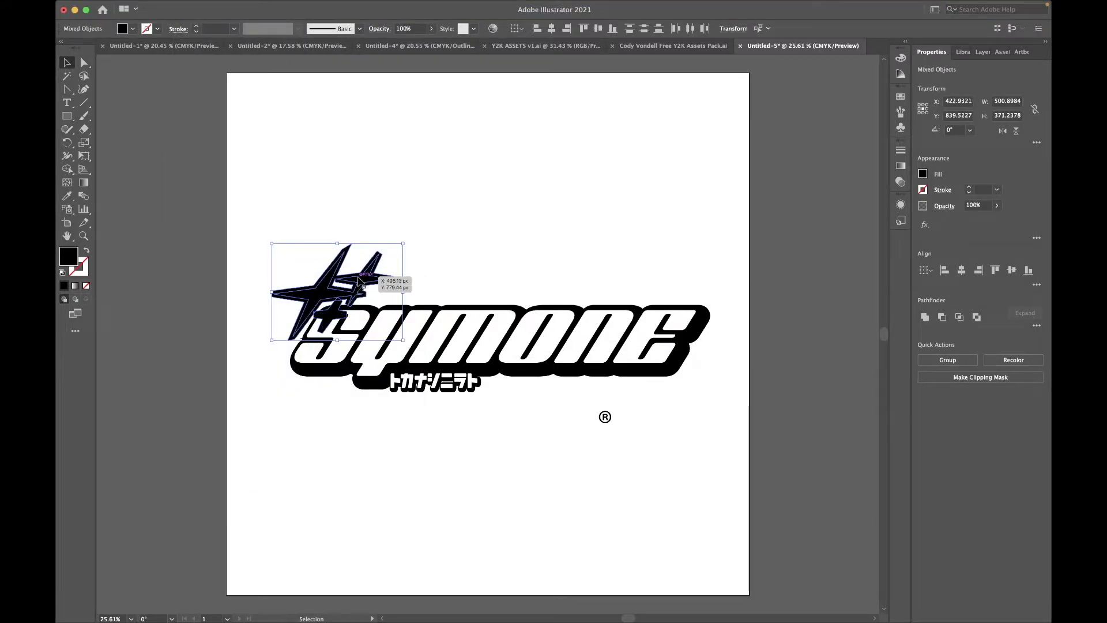
scroll(398, 236, up, 2)
mouse_move(358, 280)
mouse_down()
mouse_move(403, 204)
mouse_move(398, 289)
mouse_up()
- Combine the stars into a compound path, Simplify it, then remove the star artwork
key(ctrl+8)
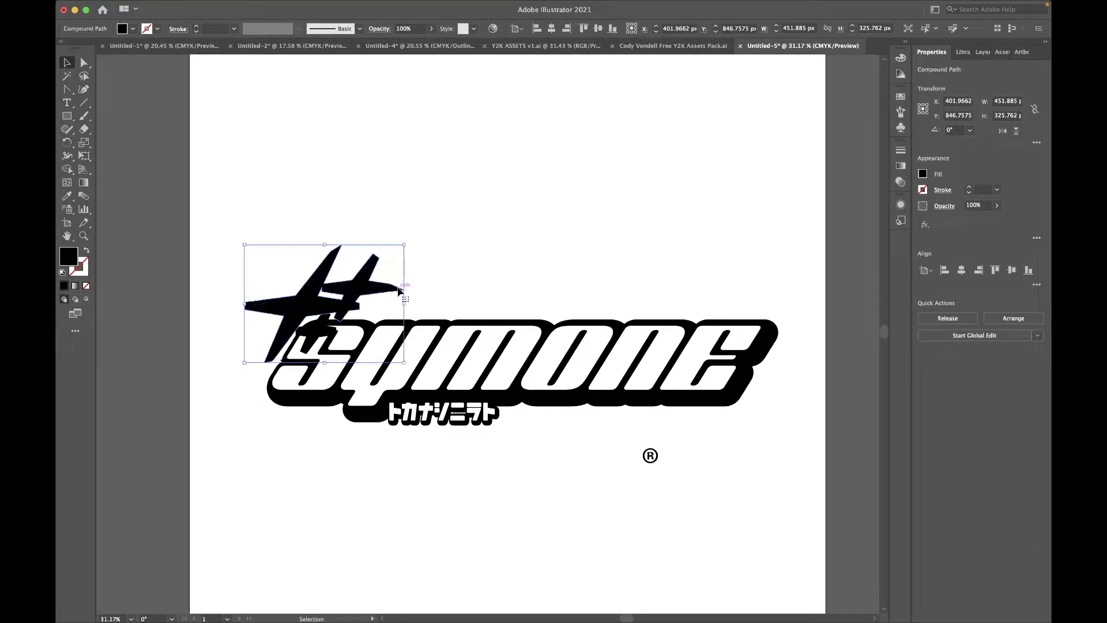
right_click(61, 428)
click(105, 531)
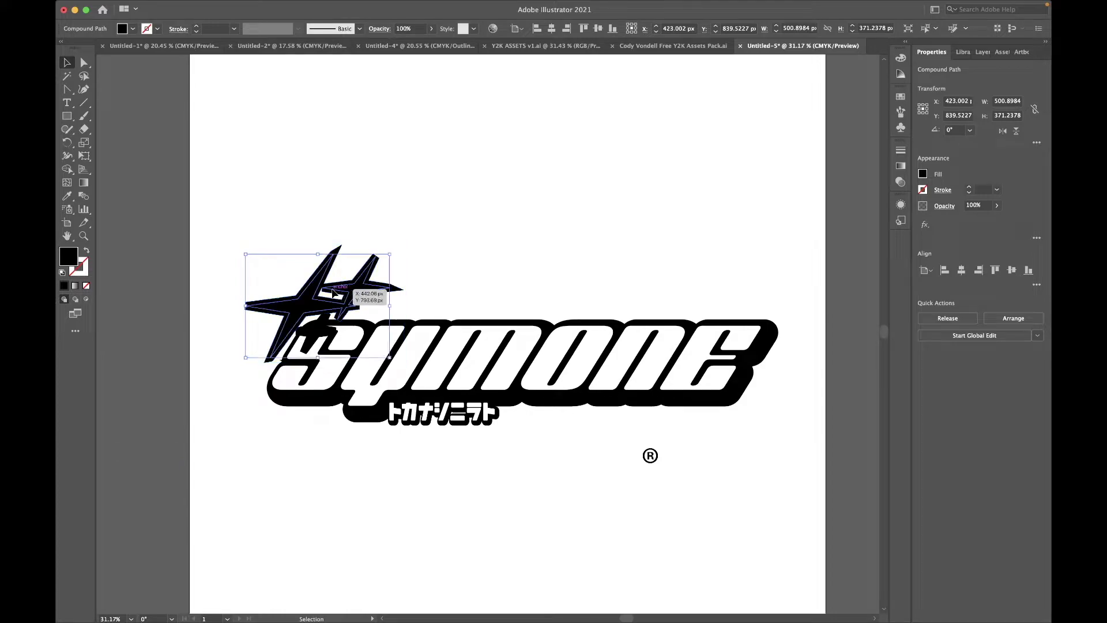
key(ctrl+z)
key(ctrl+z)
key(ctrl+z)
key(ctrl+z)
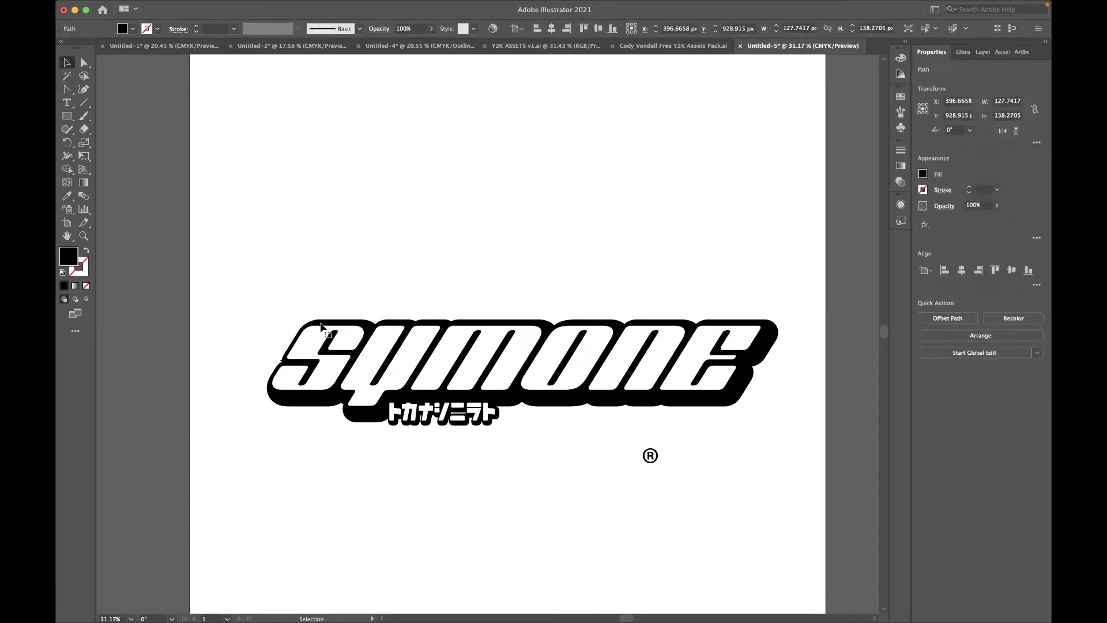
key(ctrl+0)
click(367, 47)
- Close Untitled-4 and the other designer's assets document
click(557, 339)
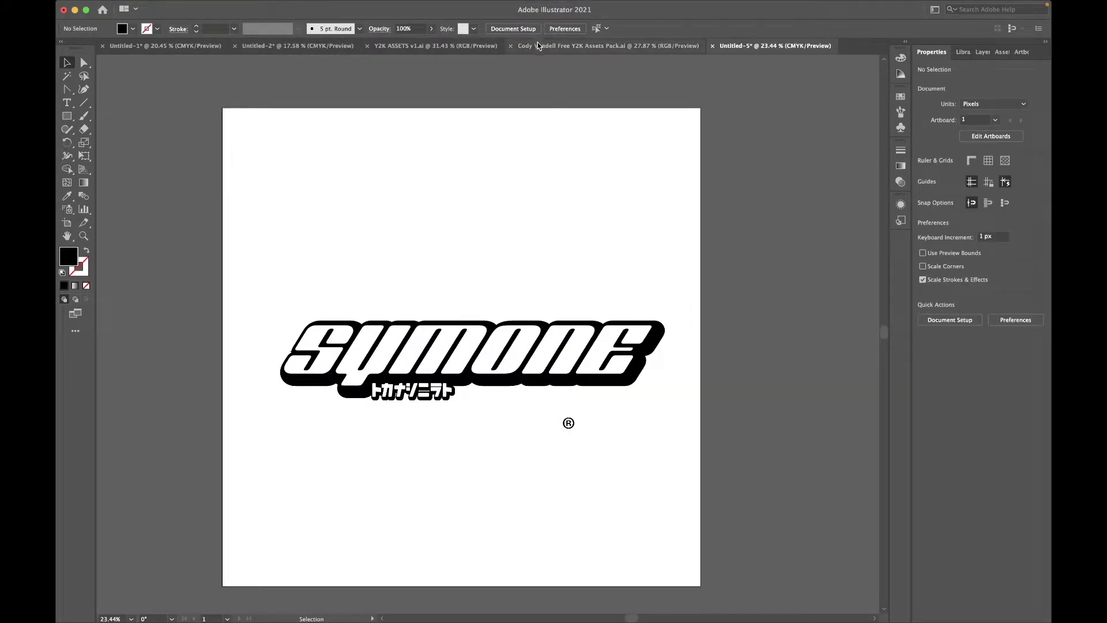
click(538, 45)
scroll(408, 209, up, 5)
scroll(411, 215, down, 5)
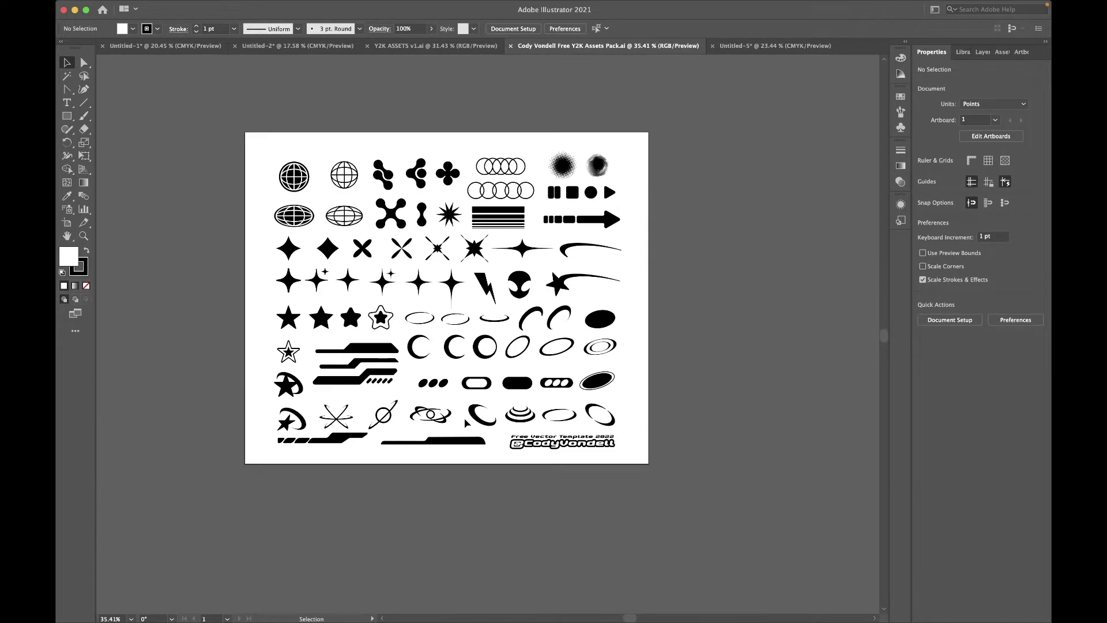
scroll(413, 221, up, 1)
click(511, 47)
- Copy the big-and-small star pair from Y2K ASSETS v1.ai into Untitled-5, enlarged at top-left
click(435, 45)
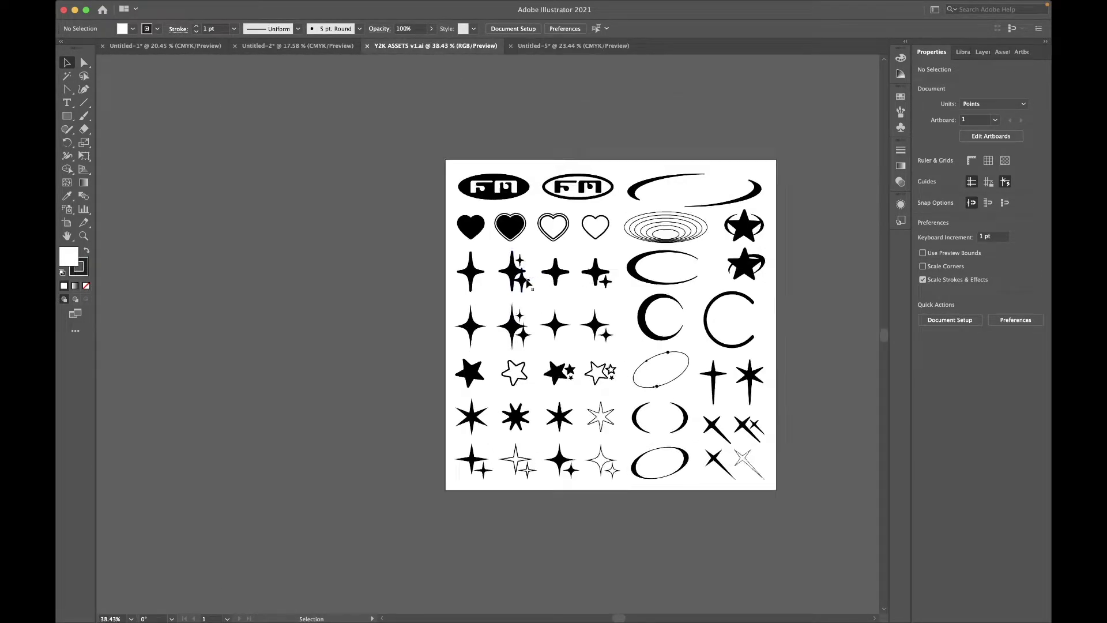
click(563, 471)
key(ctrl+Tab)
key(ctrl+v)
drag(499, 344, 596, 439)
drag(533, 378, 343, 232)
right_click(344, 237)
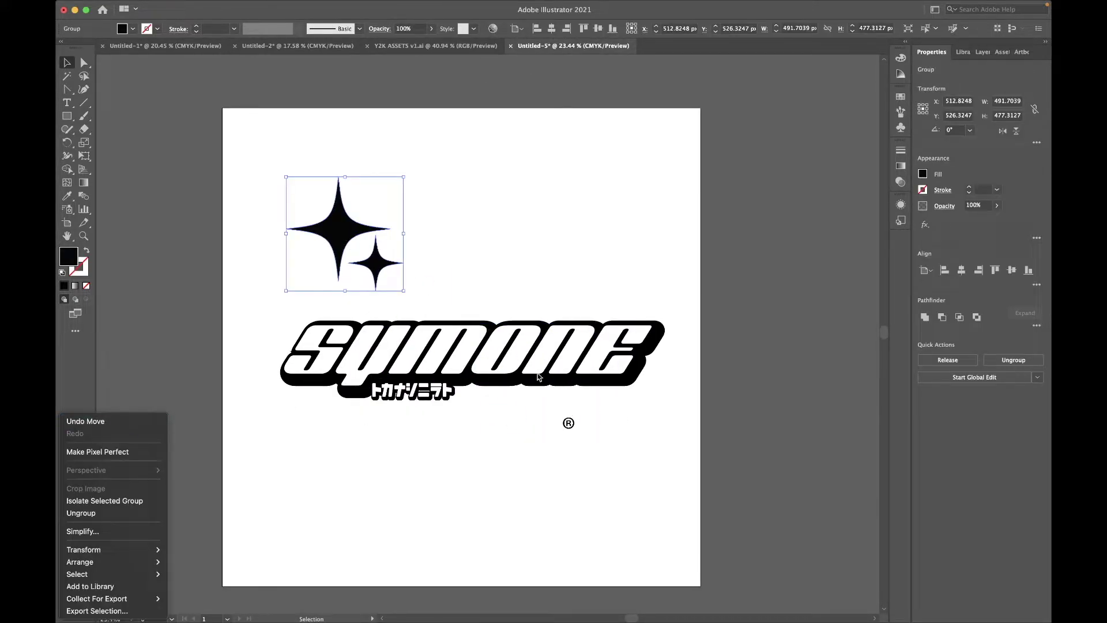
- Try enlarging the star group, then undo it and dismiss the transform options
click(1007, 364)
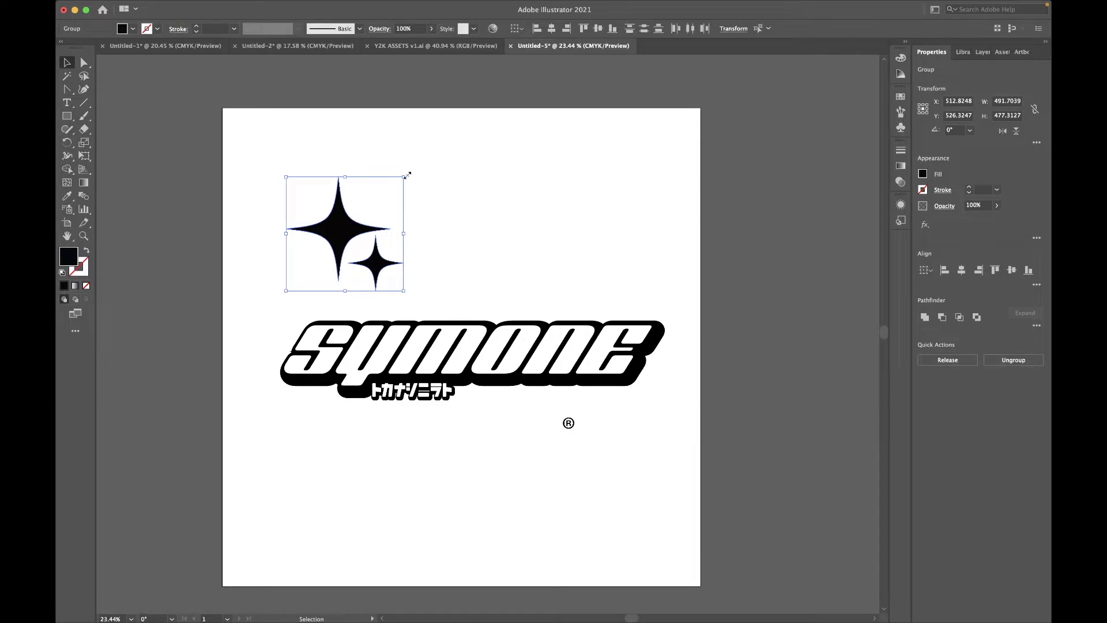
click(84, 62)
key(v)
drag(405, 176, 412, 180)
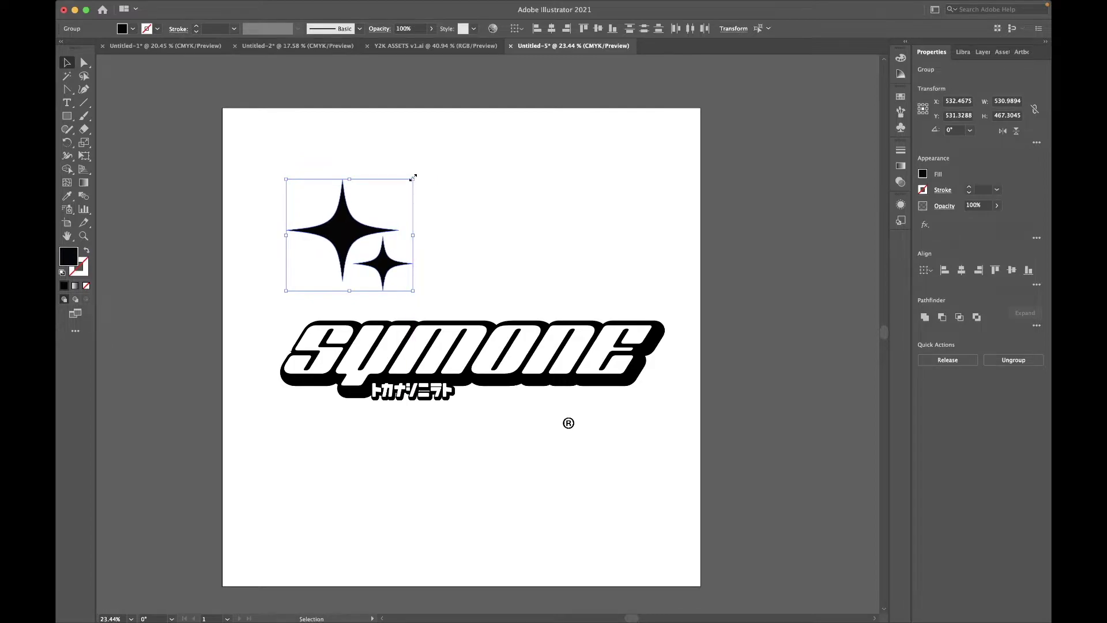
key(super+z)
right_click(60, 426)
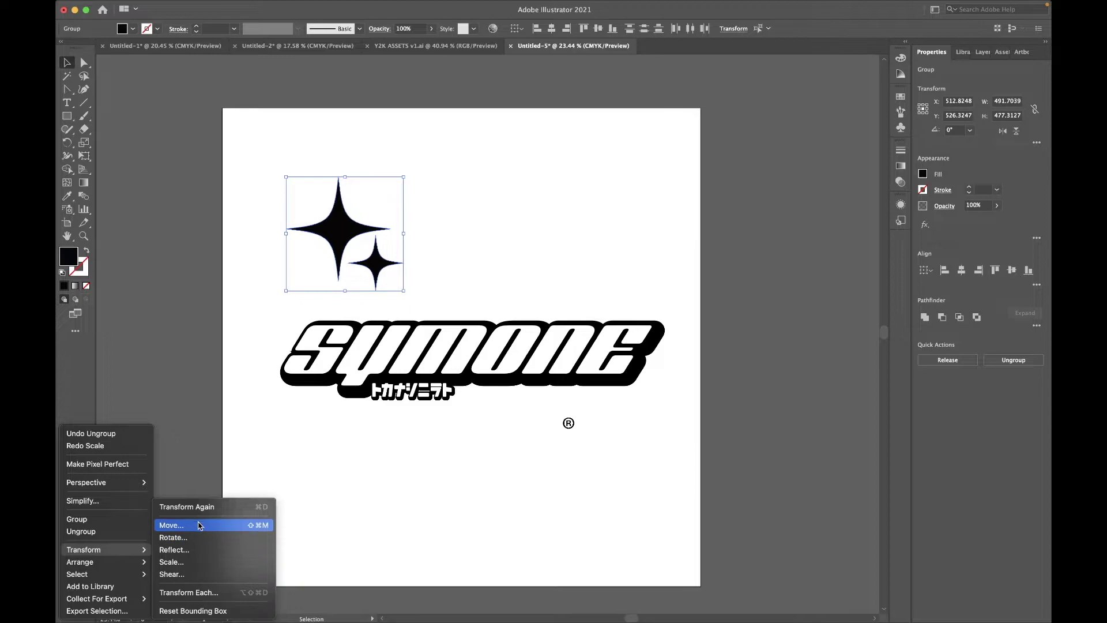
click(194, 282)
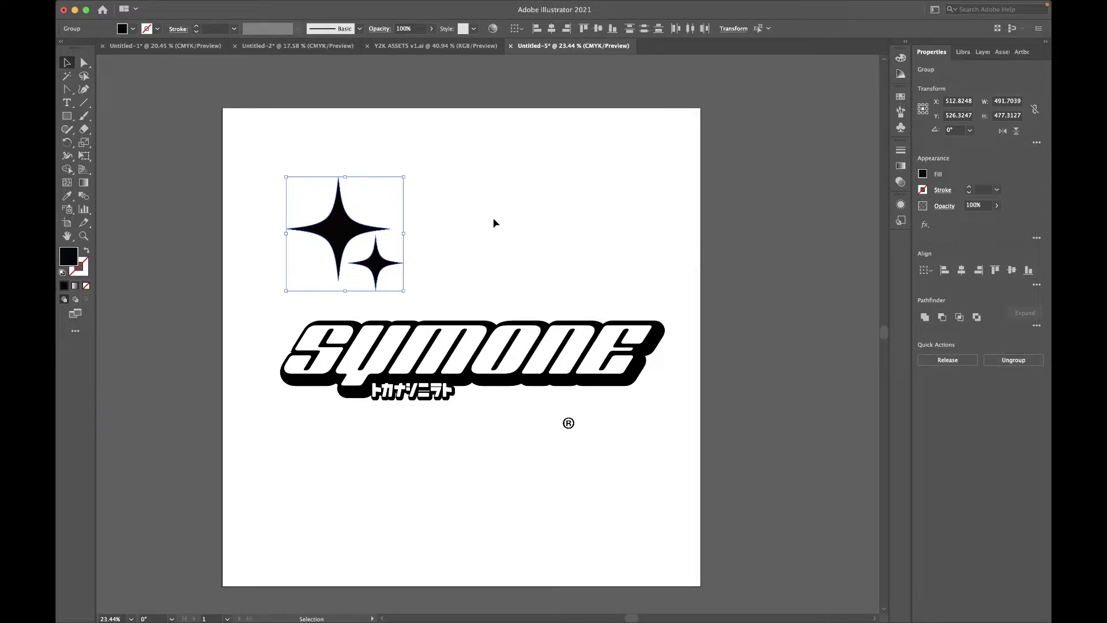
click(68, 91)
click(67, 62)
- Test the stars on the SYMONE lettering, then move them back above its left end
drag(338, 231, 312, 289)
click(487, 360)
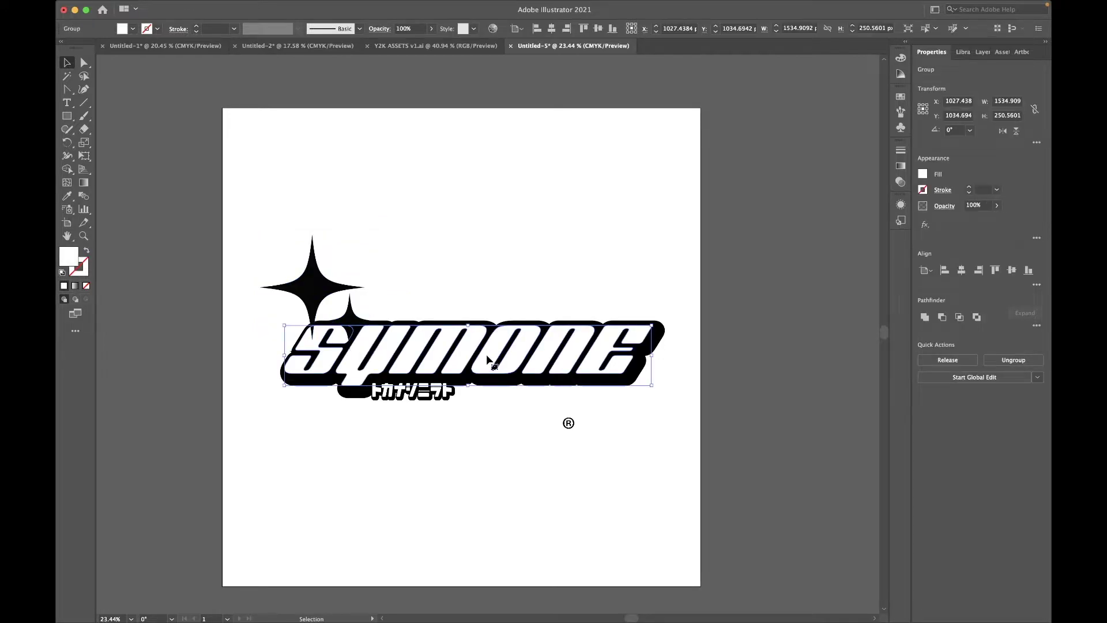
click(414, 247)
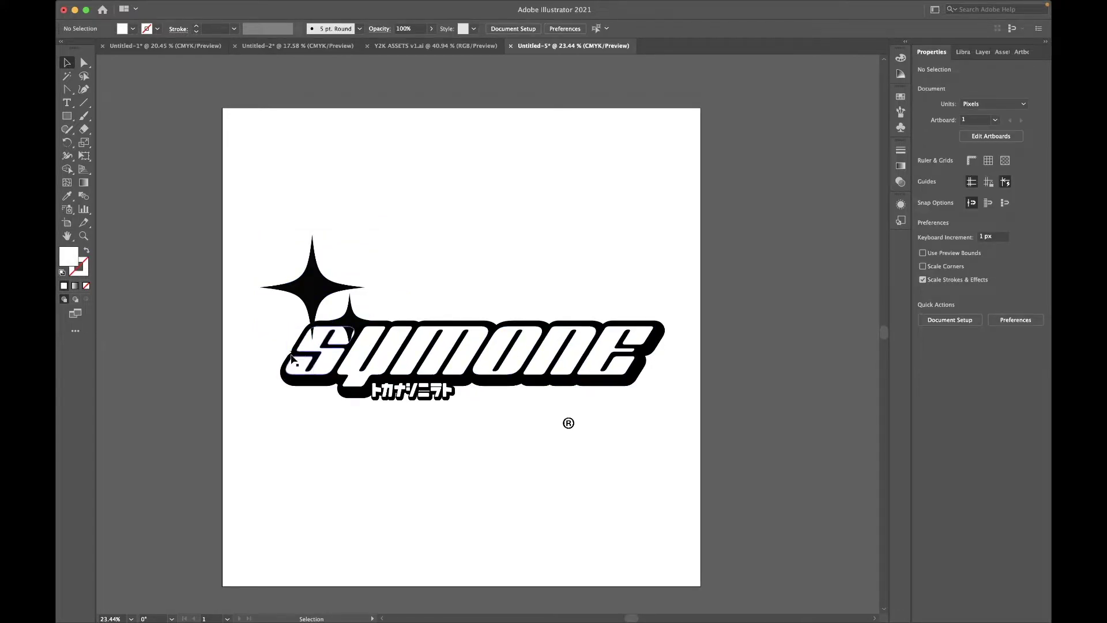
scroll(291, 362, up, 2)
scroll(276, 316, up, 5)
scroll(256, 486, up, 2)
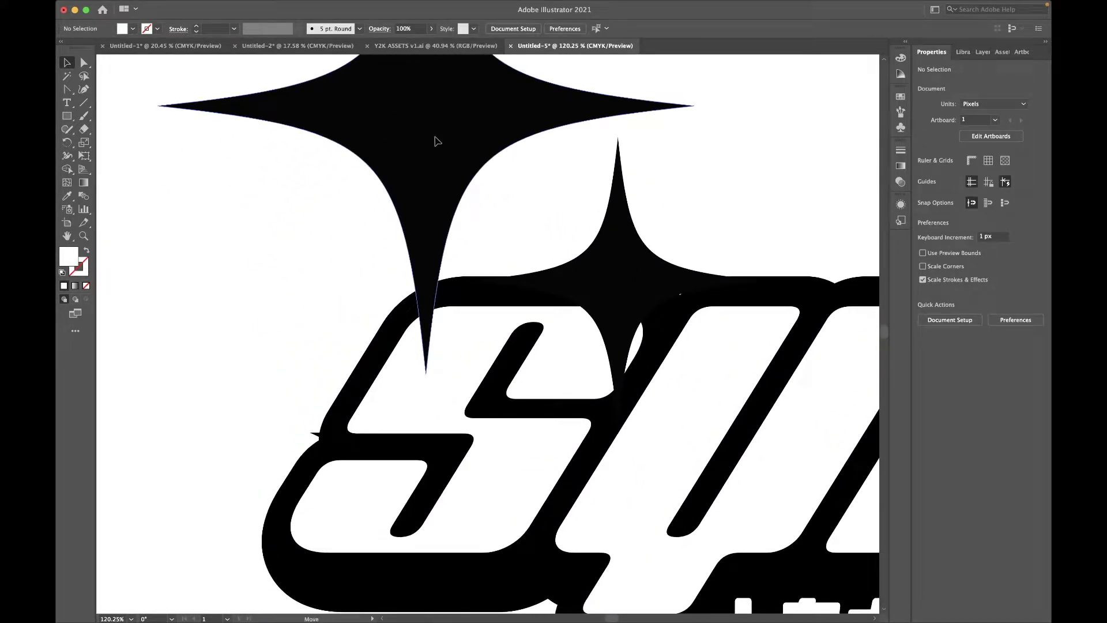
click(436, 148)
click(681, 242)
scroll(333, 420, up, 2)
scroll(327, 425, down, 4)
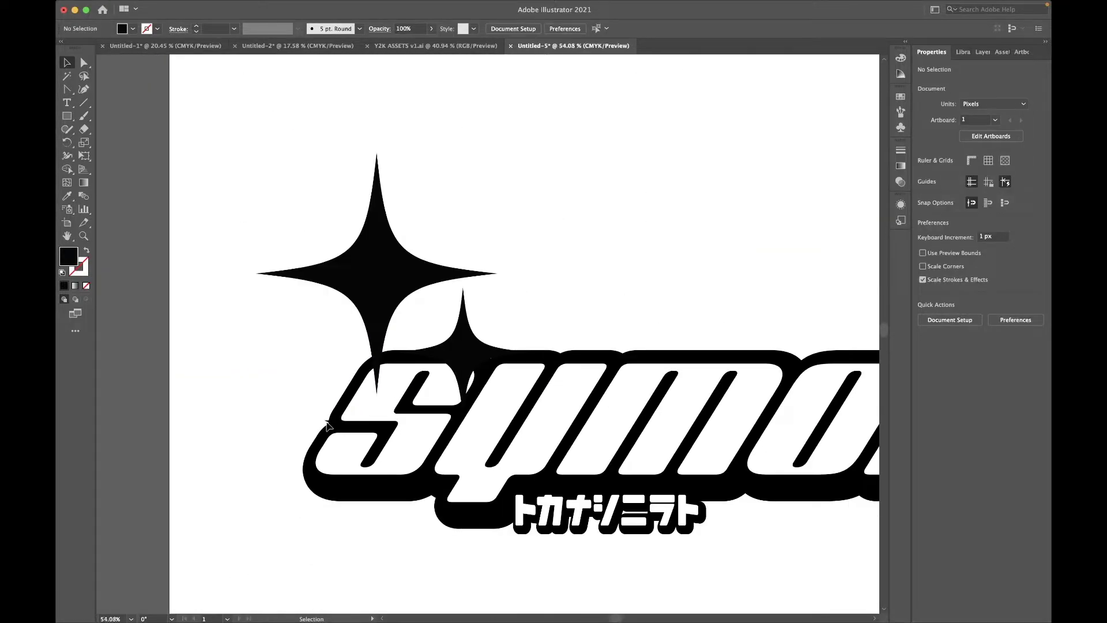
scroll(327, 425, down, 2)
drag(360, 311, 392, 243)
click(458, 198)
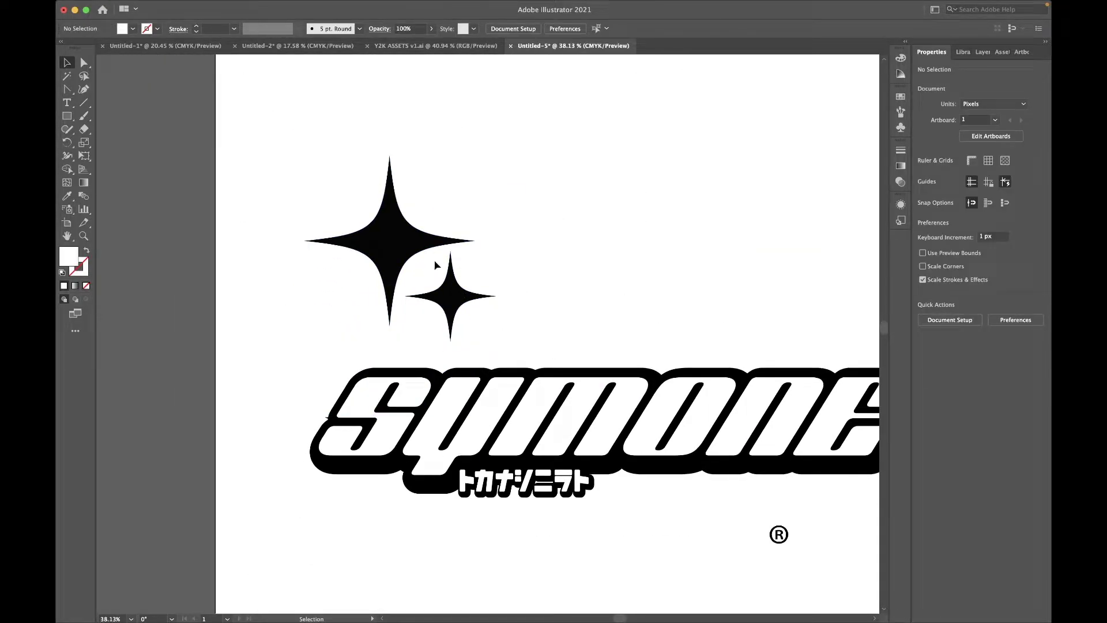
- Scale the two-star sparkle group down to about 269 × 285 px
drag(521, 301, 521, 301)
scroll(519, 301, down, 2)
click(501, 208)
click(407, 235)
mouse_move(311, 163)
mouse_down()
mouse_move(466, 300)
mouse_move(444, 273)
mouse_up()
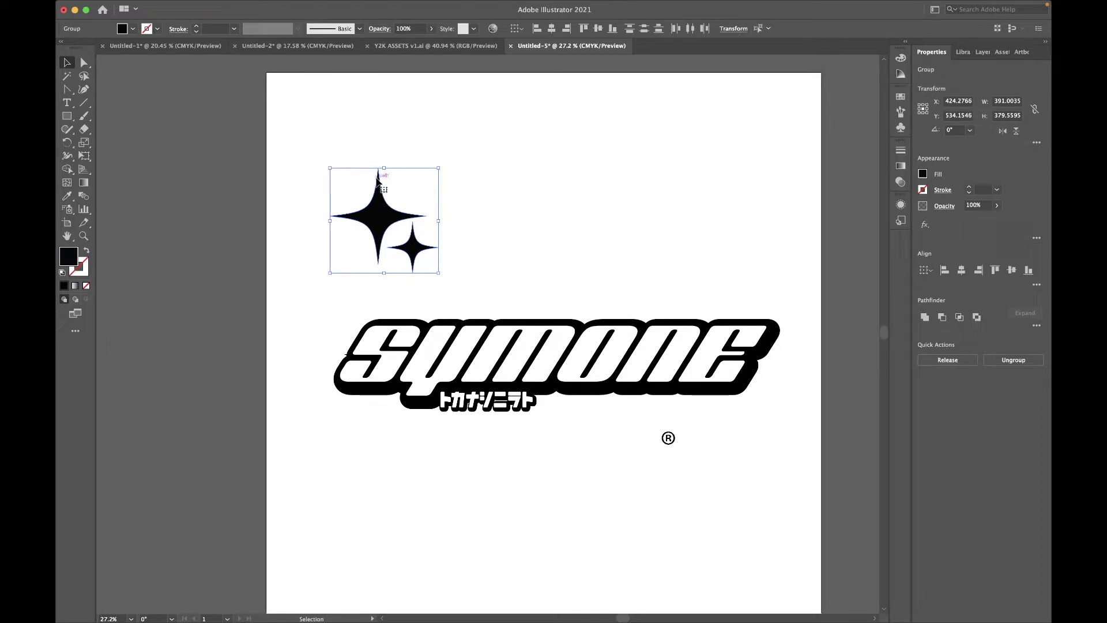
mouse_move(439, 168)
mouse_down()
mouse_move(394, 198)
mouse_move(405, 194)
mouse_up()
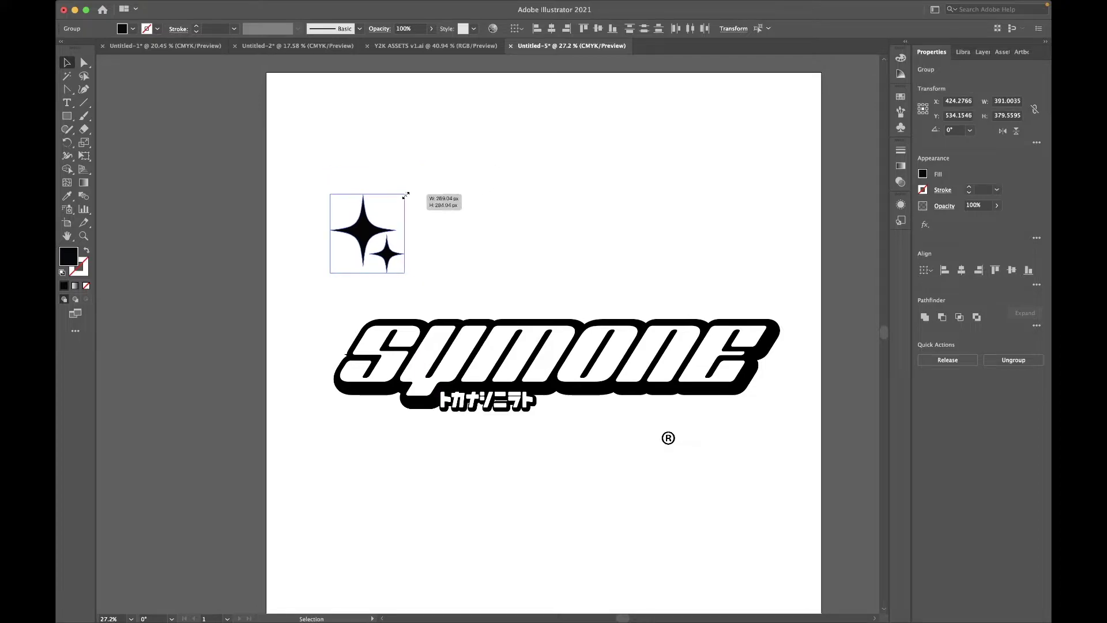
- Inside the star group, move the big star toward the S and set the small star above it
double_click(357, 242)
mouse_move(391, 198)
mouse_down()
mouse_move(372, 277)
mouse_move(400, 280)
mouse_up()
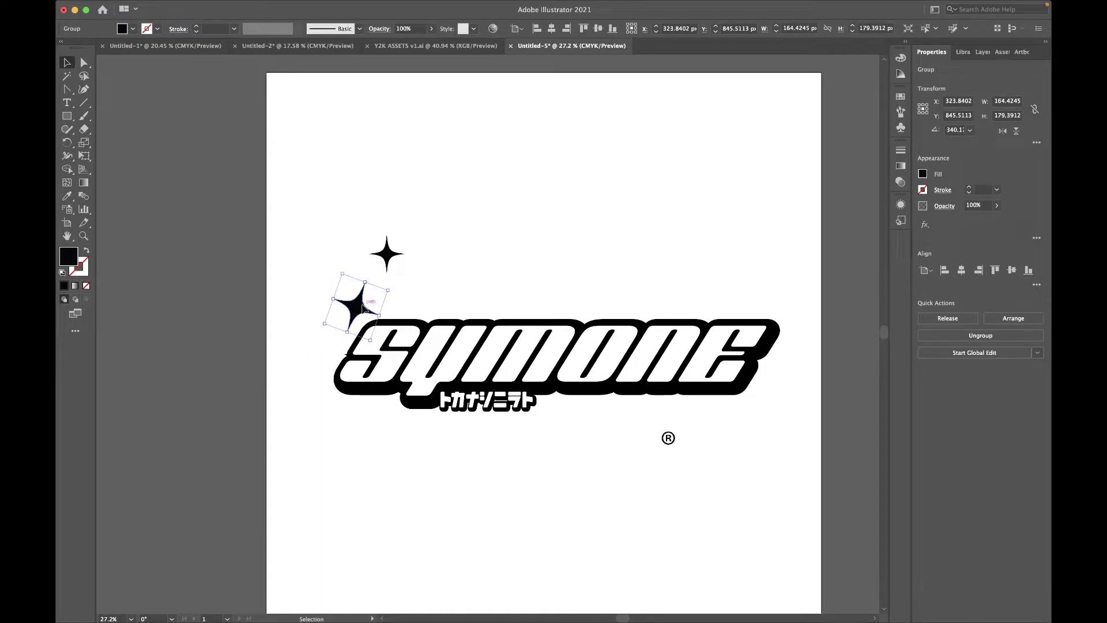
click(383, 256)
key(a)
mouse_move(396, 238)
mouse_down()
mouse_move(358, 307)
mouse_move(358, 293)
mouse_up()
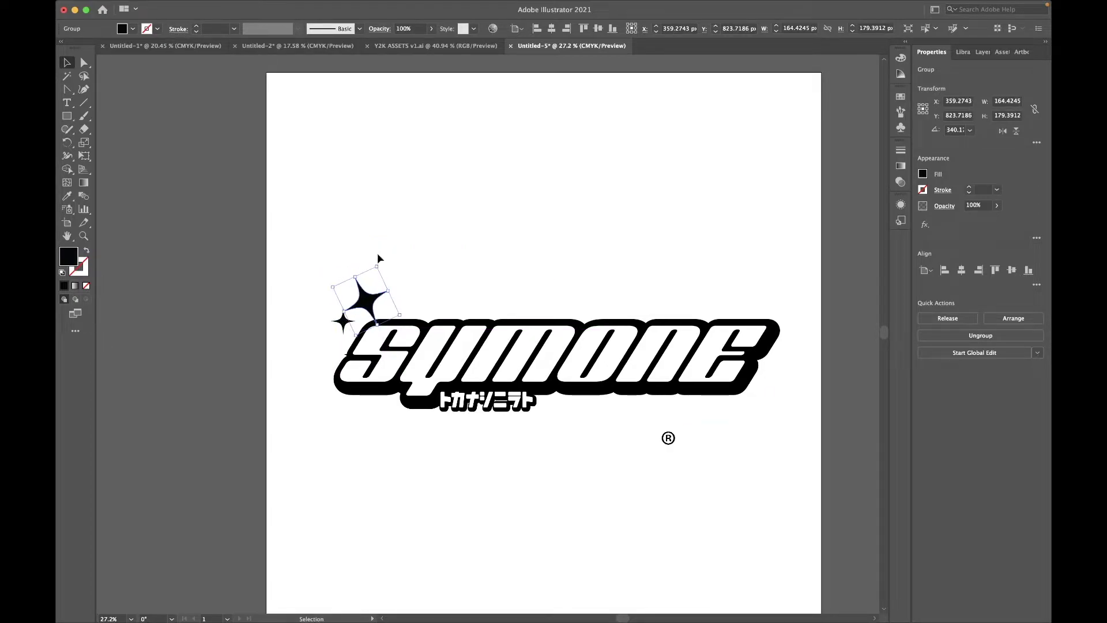
drag(344, 321, 367, 270)
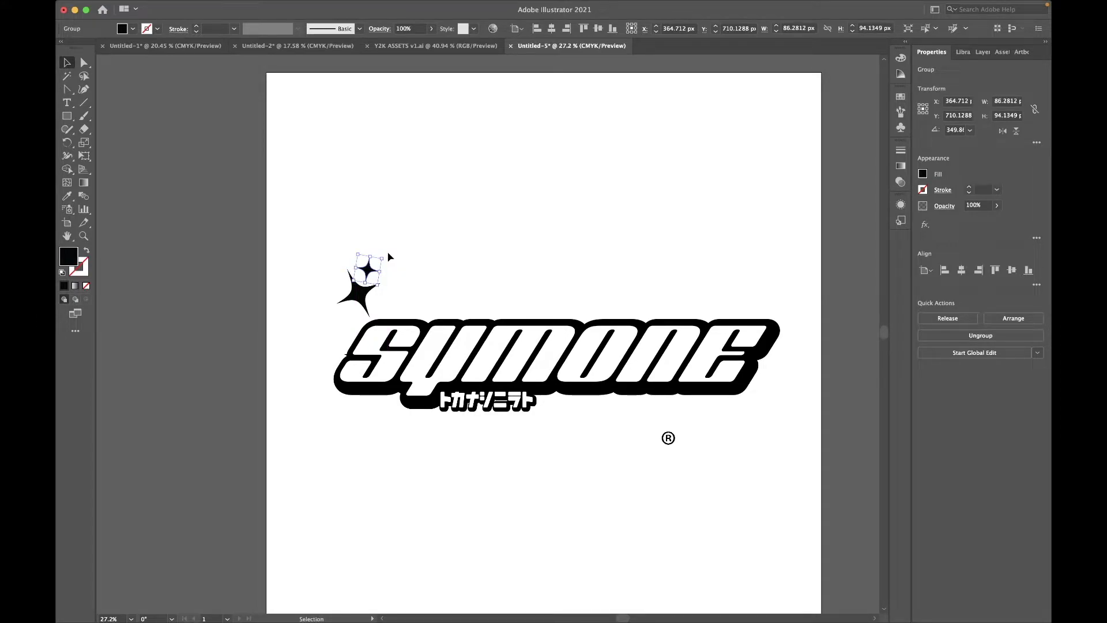
- Delete the extra pasted small star, leaving a 158 × 173 px sparkle pair selected
key(ctrl+v)
drag(484, 337, 327, 306)
drag(329, 296, 342, 267)
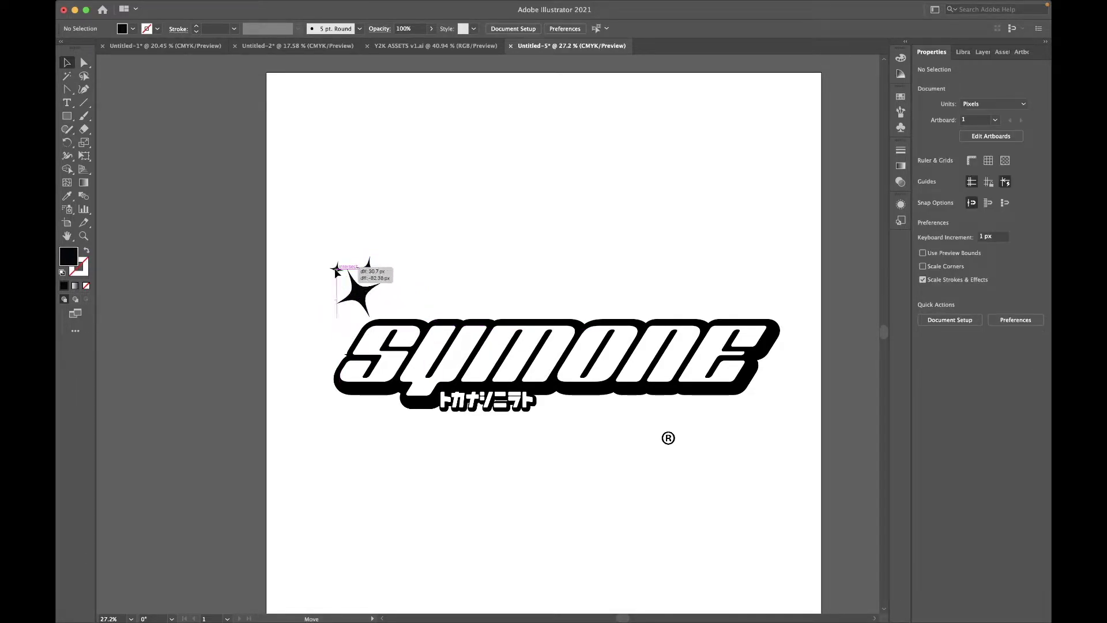
key(Delete)
click(363, 296)
- Flip between the Y2K ASSETS and SYMONE documents, then show the Home screen of recent files
click(436, 45)
click(571, 45)
click(103, 10)
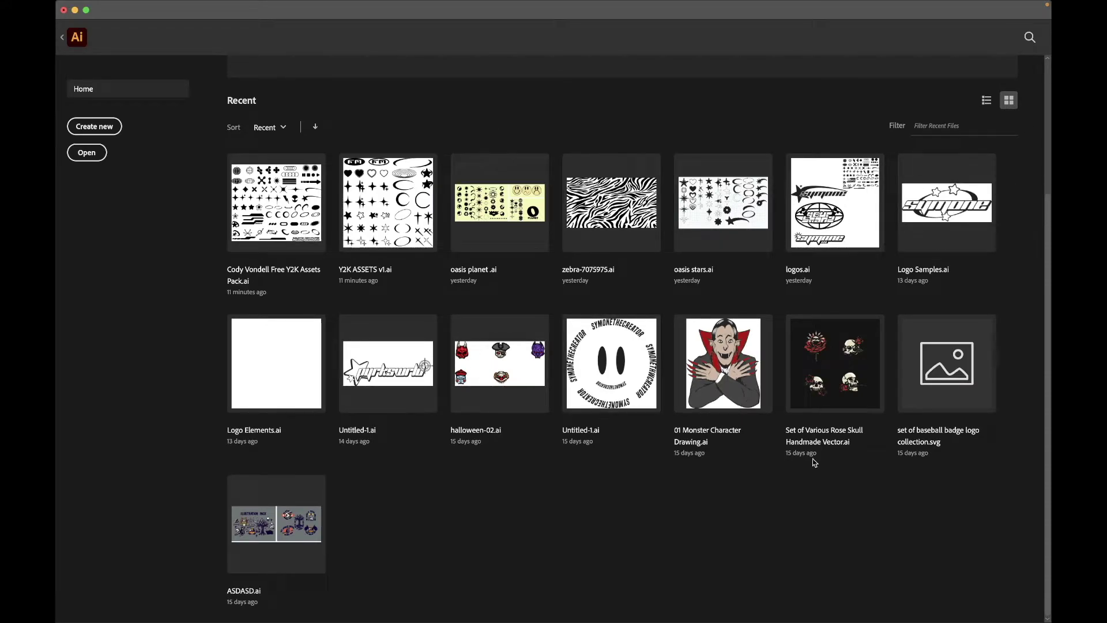
- Open and close Logo Elements.ai and glance at the PNG star assets folder
click(289, 400)
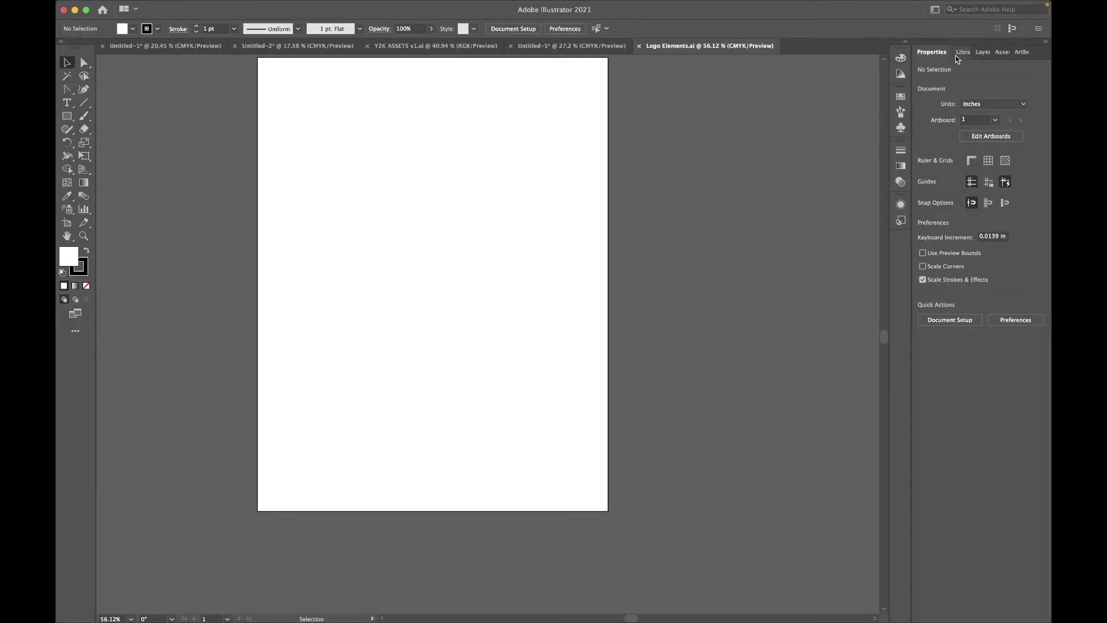
click(975, 53)
click(639, 45)
mouse_move(554, 618)
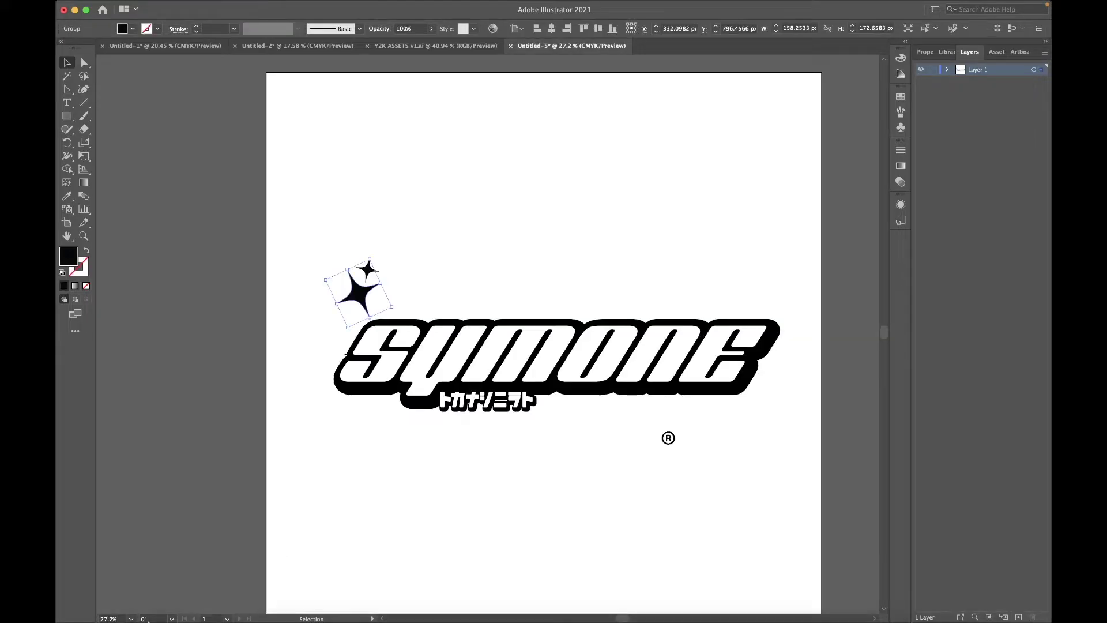
click(109, 603)
scroll(304, 117, down, 5)
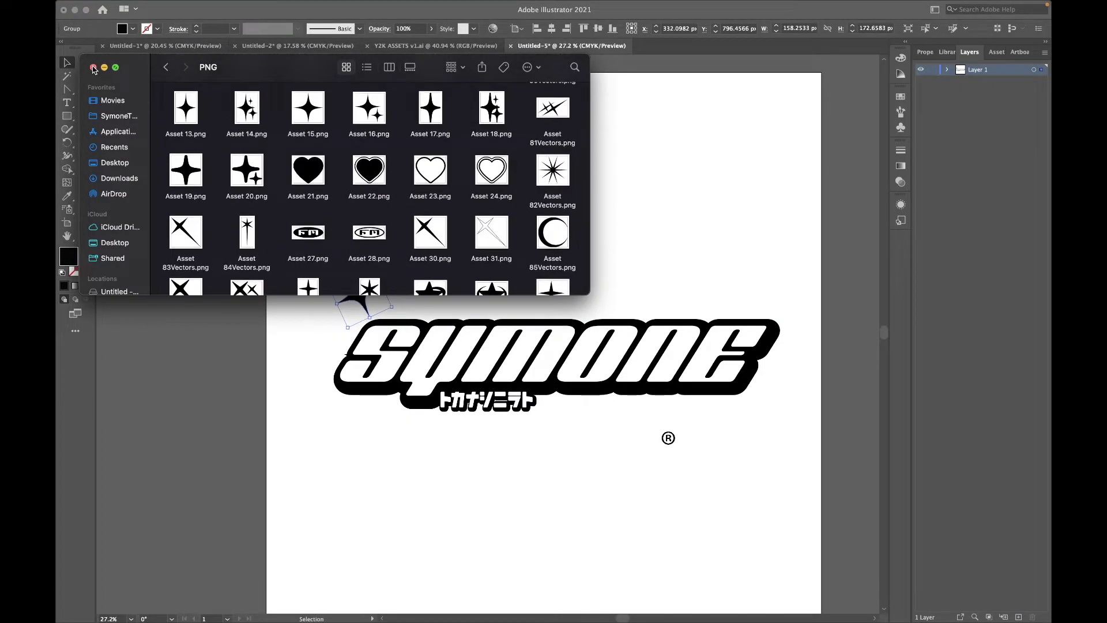
click(165, 45)
scroll(542, 100, up, 5)
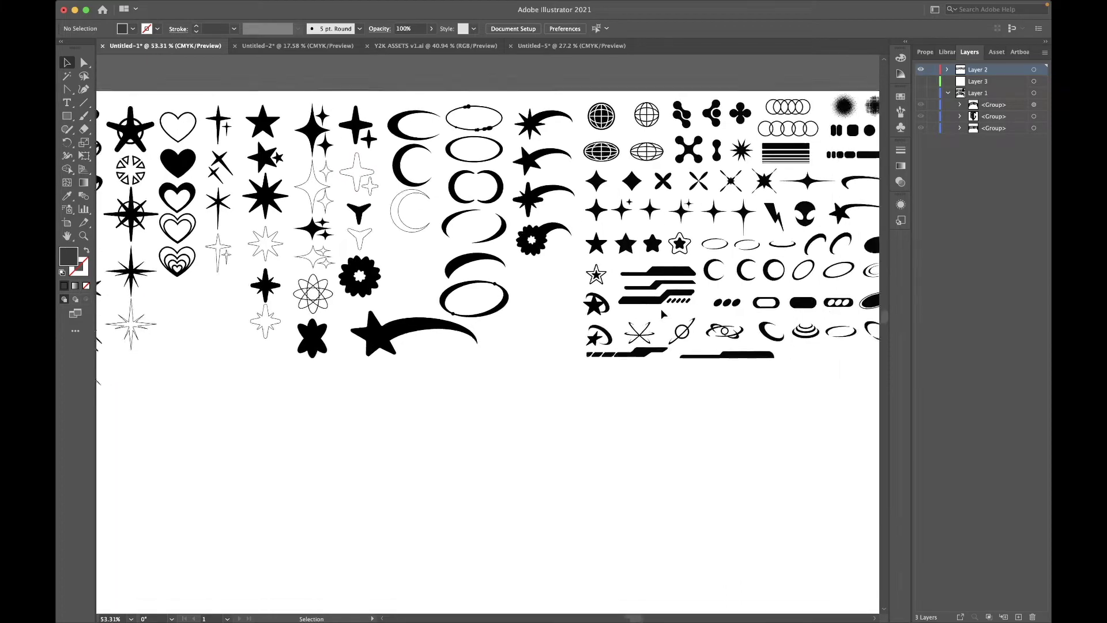
- Copy the three-dot pill from the asset sheet into the SYMONE logo and enlarge it
click(747, 330)
key(ctrl+c)
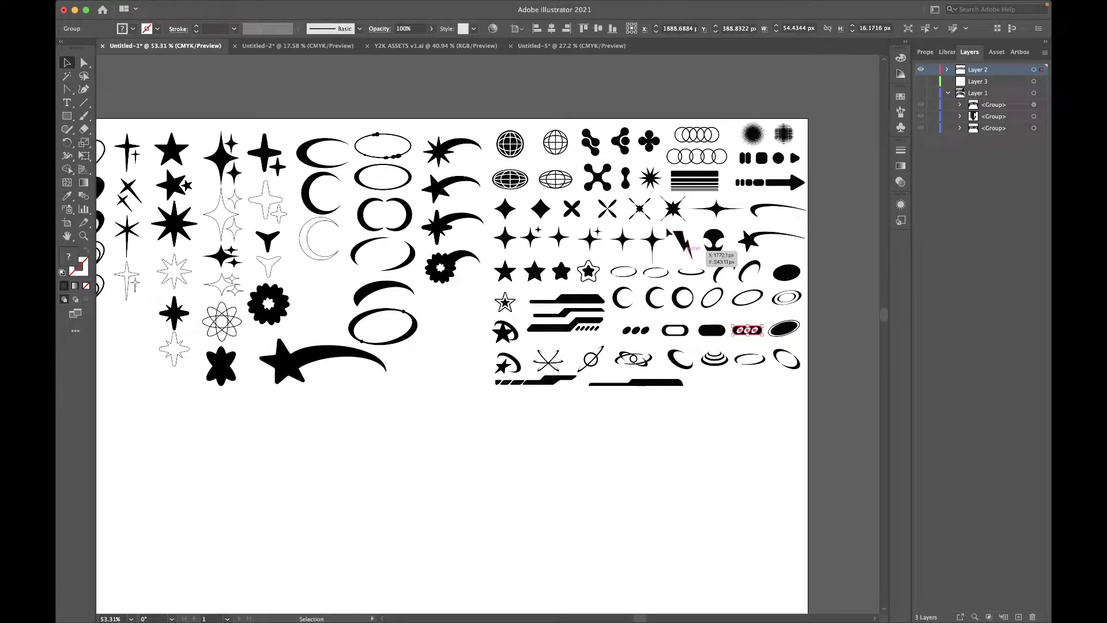
click(571, 46)
key(ctrl+v)
mouse_move(497, 339)
mouse_down()
mouse_move(556, 353)
mouse_move(589, 402)
mouse_up()
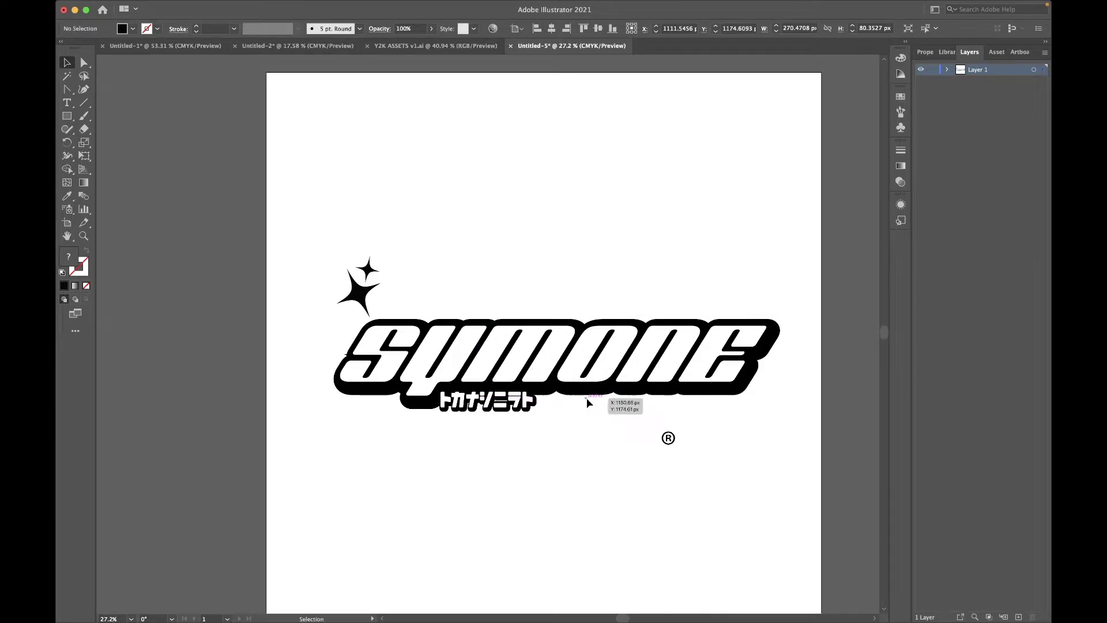
- Paste further dotted pill copies into the logo, scaling the last to about 240 × 57 px
click(466, 46)
click(166, 46)
key(ctrl+v)
click(541, 48)
key(ctrl+v)
drag(499, 340, 628, 393)
click(436, 46)
key(ctrl+shift+Tab)
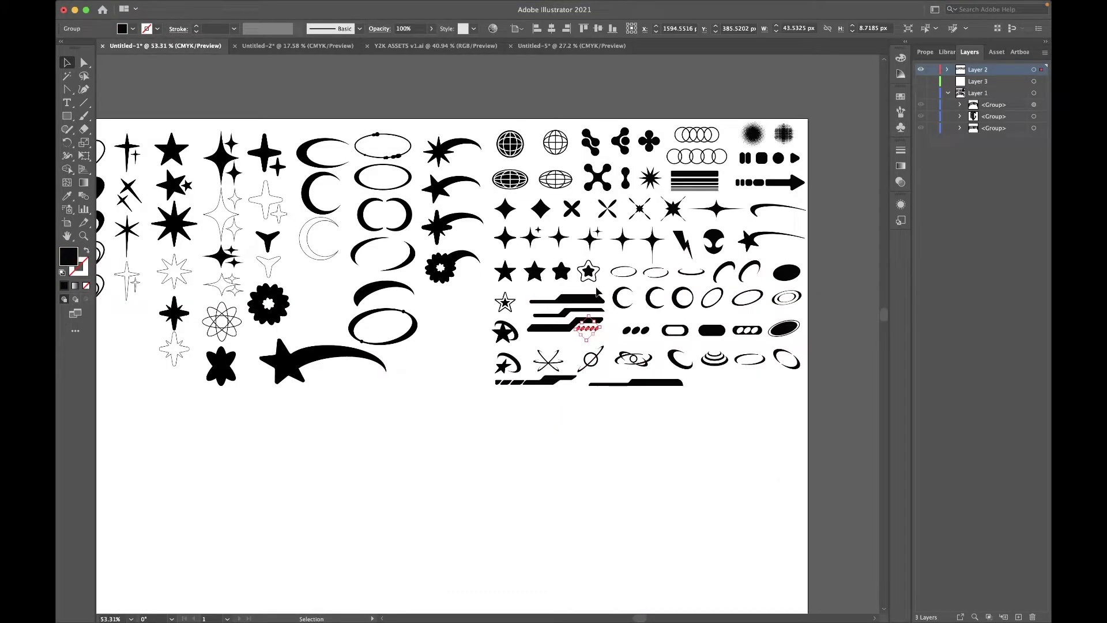
click(571, 46)
key(ctrl+v)
drag(511, 334, 552, 340)
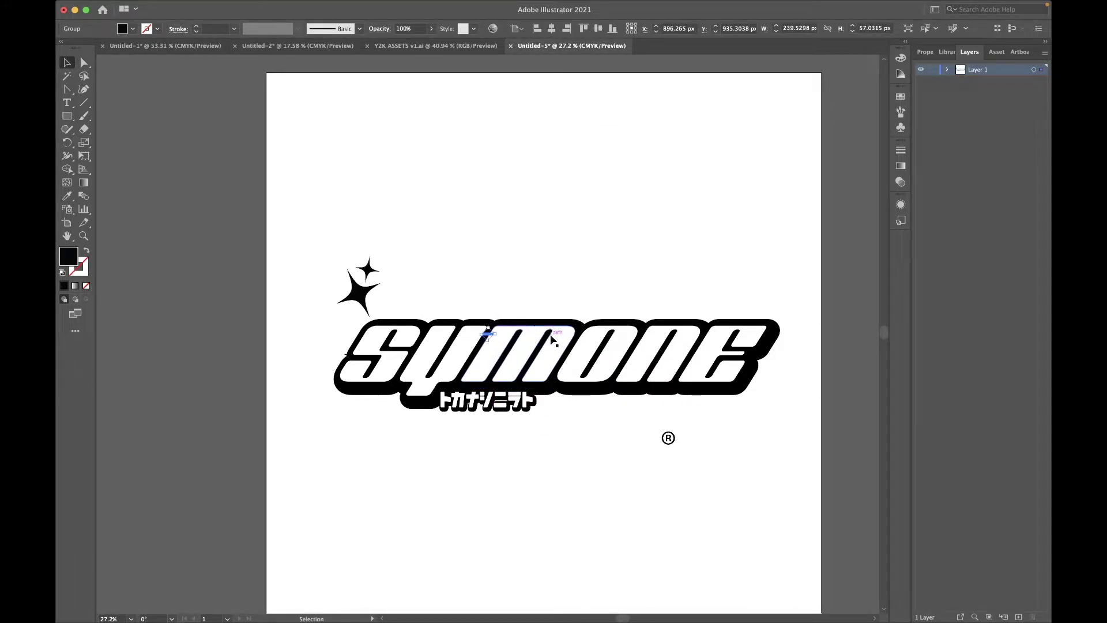
- Try moving and scaling the dotted pill group over the lettering, then delete it
scroll(508, 289, up, 5)
scroll(412, 389, down, 2)
scroll(412, 389, left, 3)
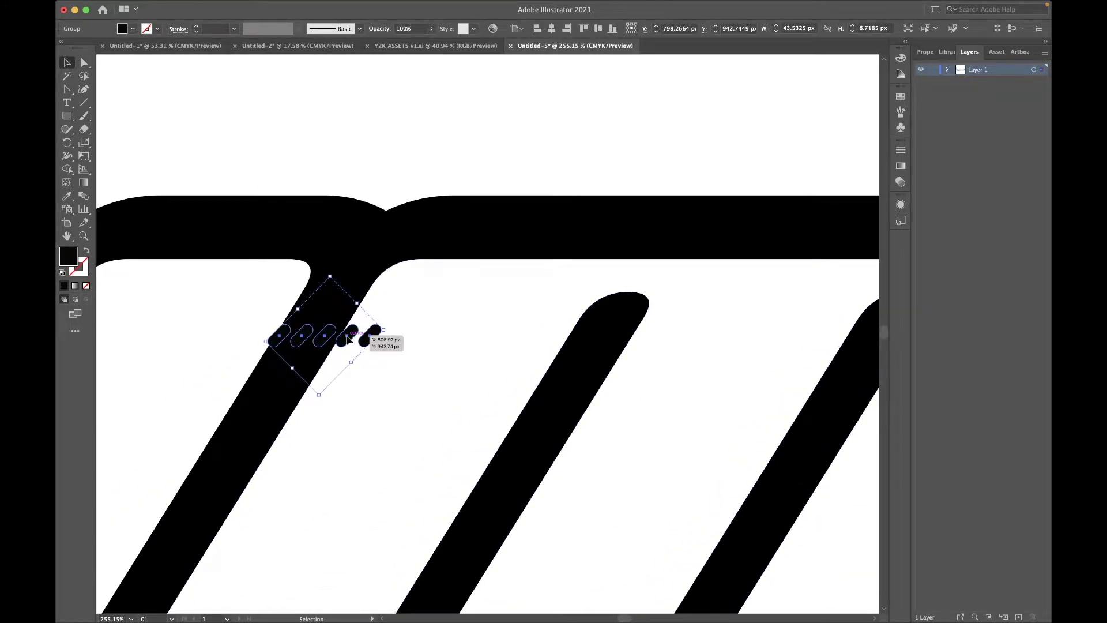
drag(368, 335, 499, 113)
right_click(162, 383)
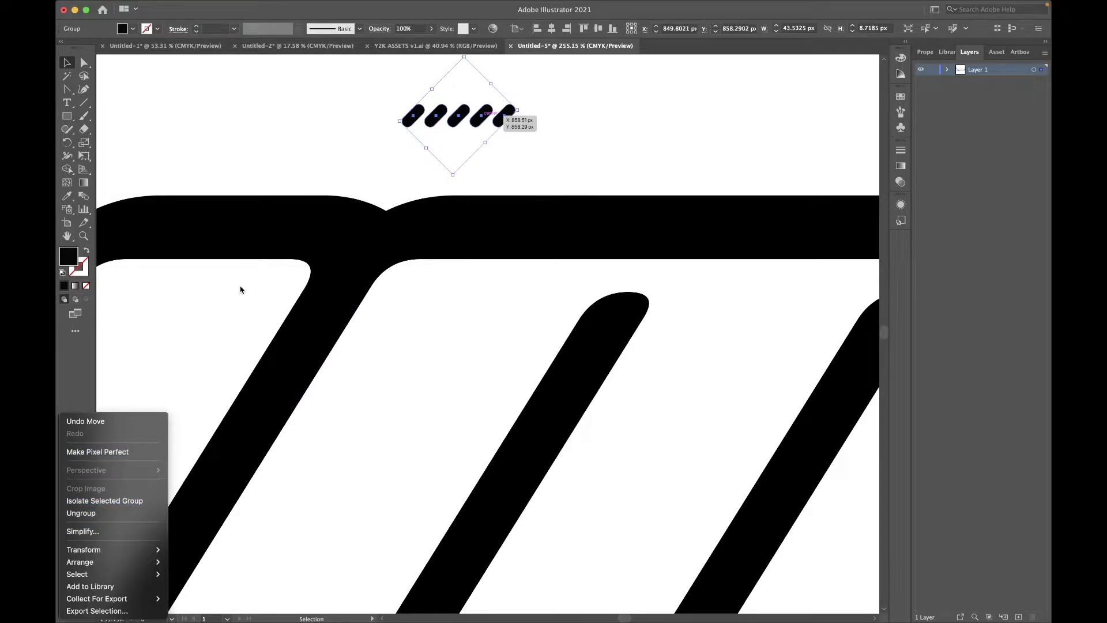
click(239, 288)
alt+scroll(592, 219, down, 5)
drag(592, 227, 602, 427)
key(Delete)
- Enlarge the ® mark and place it at SYMONE's lower-right end beside the E
alt+scroll(482, 177, down, 3)
click(700, 322)
mouse_move(705, 324)
mouse_down()
mouse_move(725, 345)
mouse_move(790, 275)
mouse_up()
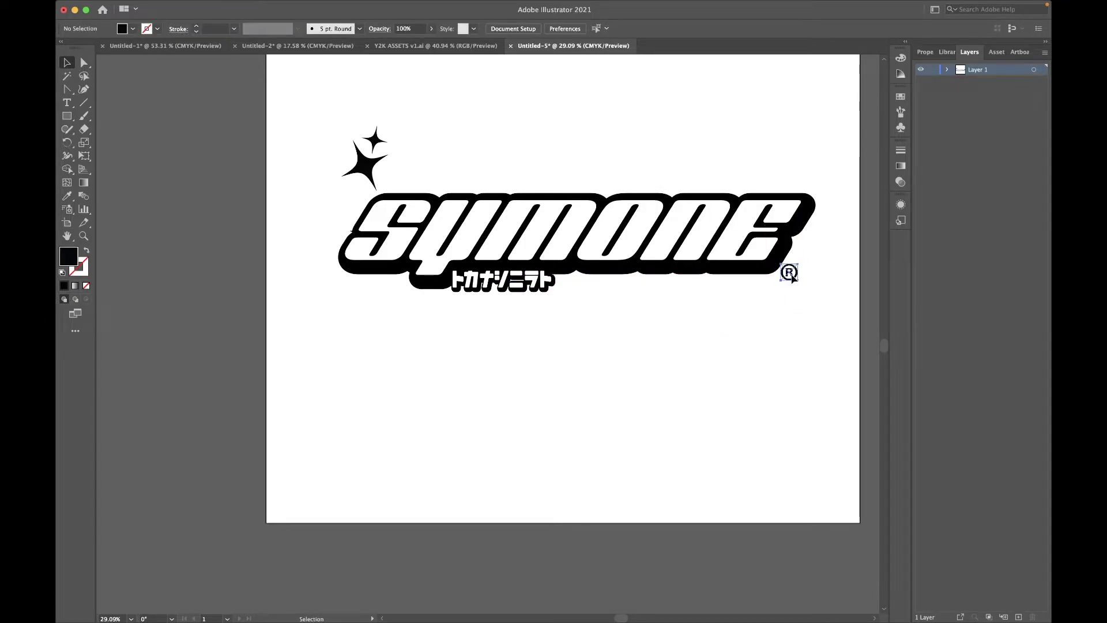
- Return to the asset sheet and inspect the selected three-dot pill's properties
click(435, 46)
click(345, 50)
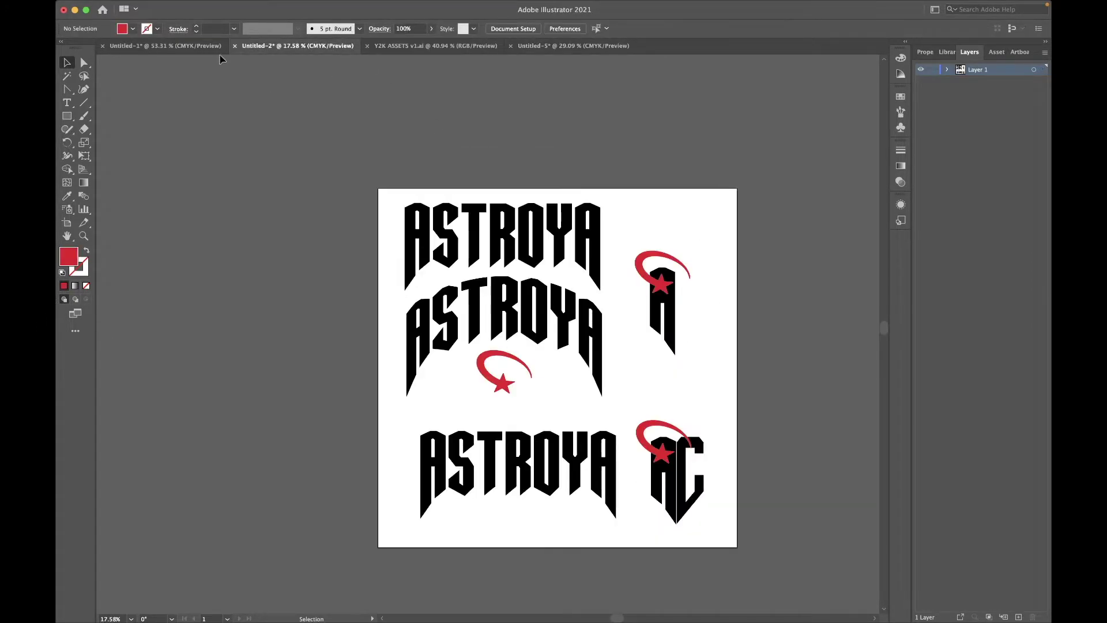
click(222, 50)
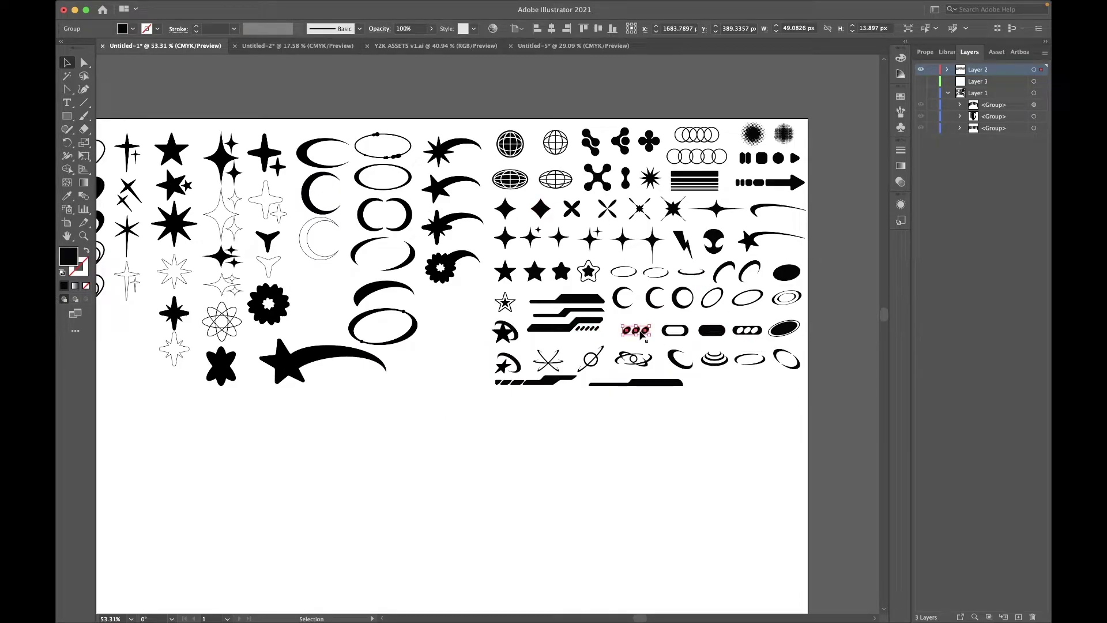
right_click(642, 334)
key(Escape)
click(1008, 53)
click(926, 56)
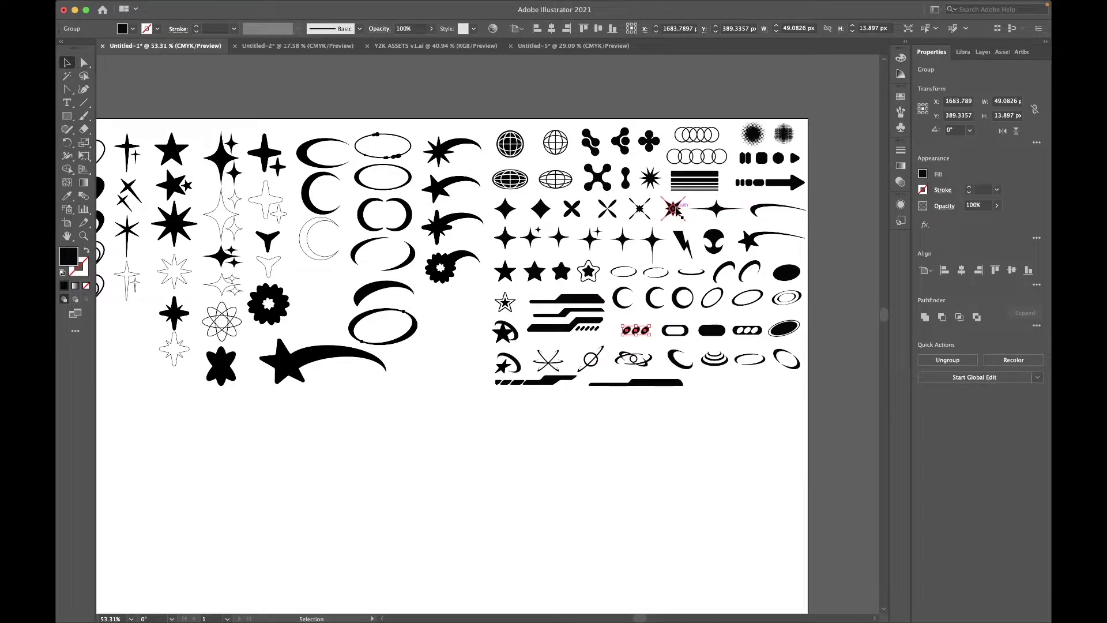
- Reshape the three-oval group, paste a trial copy into the logo, then remove it
mouse_move(635, 329)
mouse_down()
mouse_move(487, 334)
mouse_move(666, 433)
mouse_up()
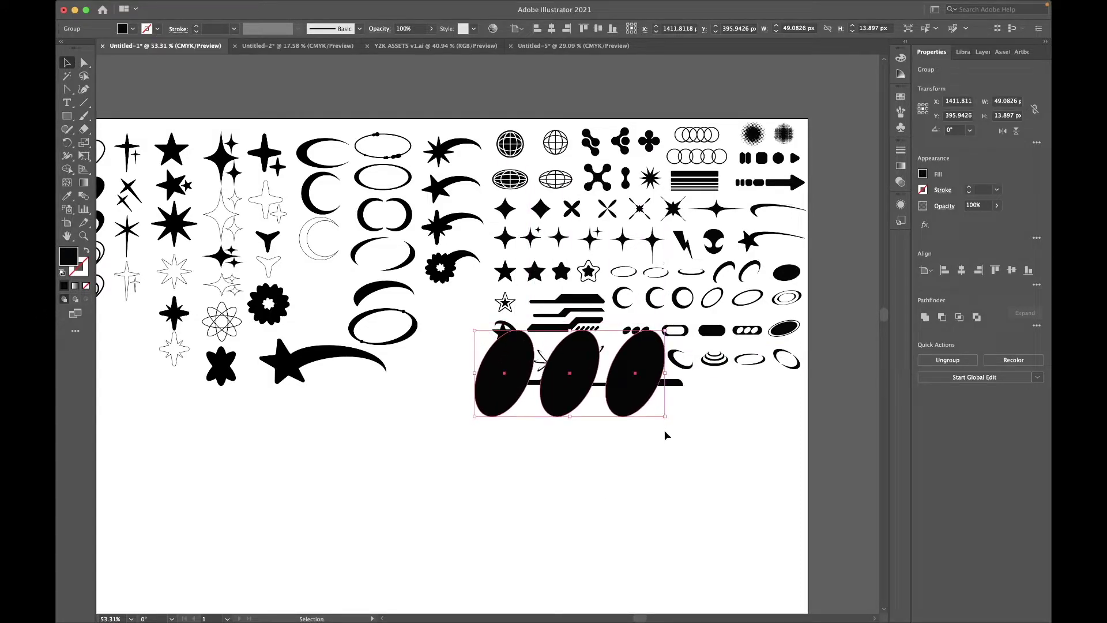
drag(570, 418, 570, 382)
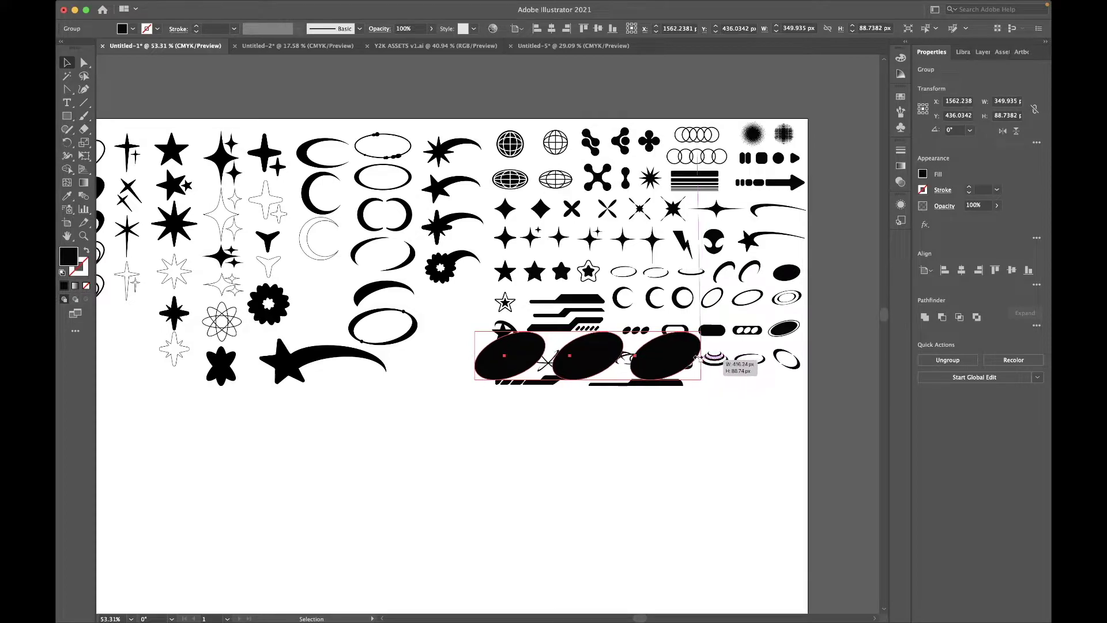
drag(646, 354, 643, 451)
click(570, 45)
key(super+v)
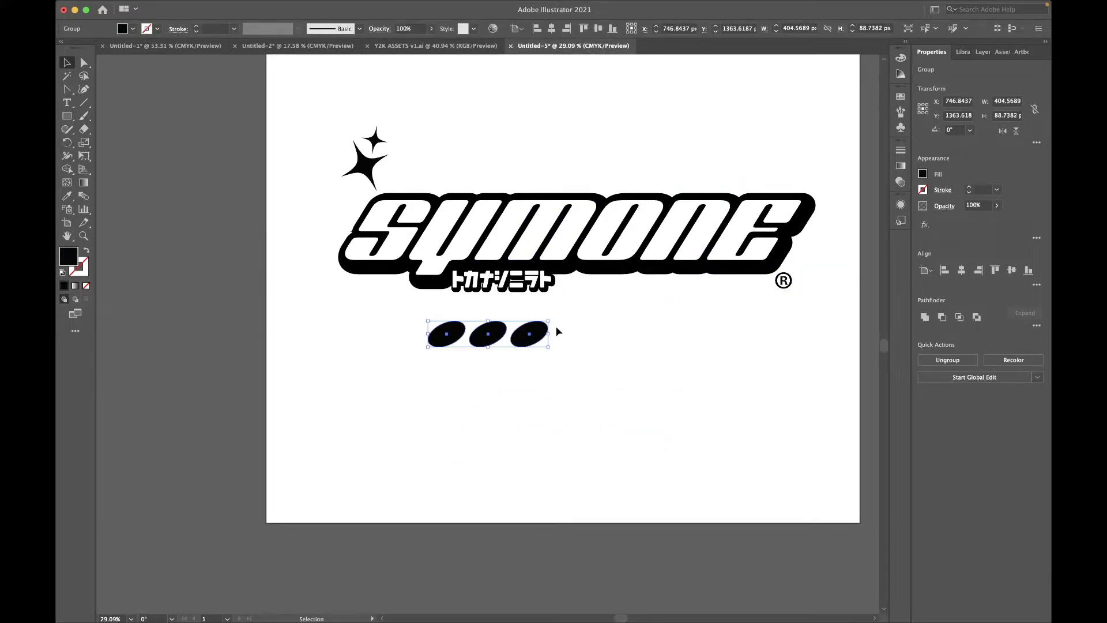
drag(548, 321, 464, 344)
key(Delete)
- Back on the asset sheet, delete the three large ovals
click(446, 47)
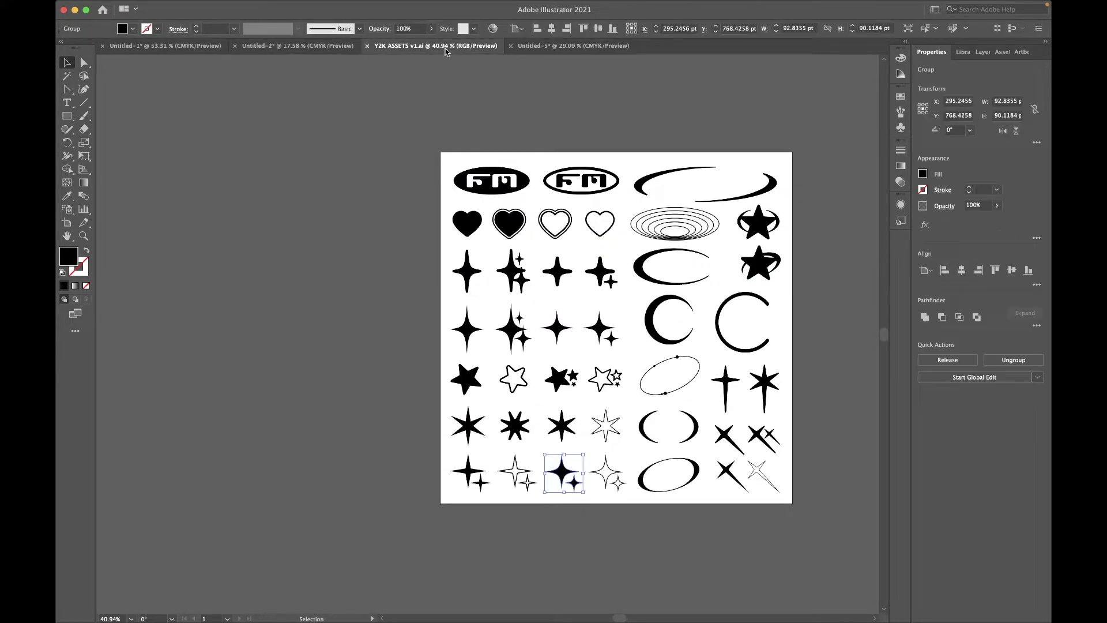
click(287, 46)
click(165, 45)
click(587, 333)
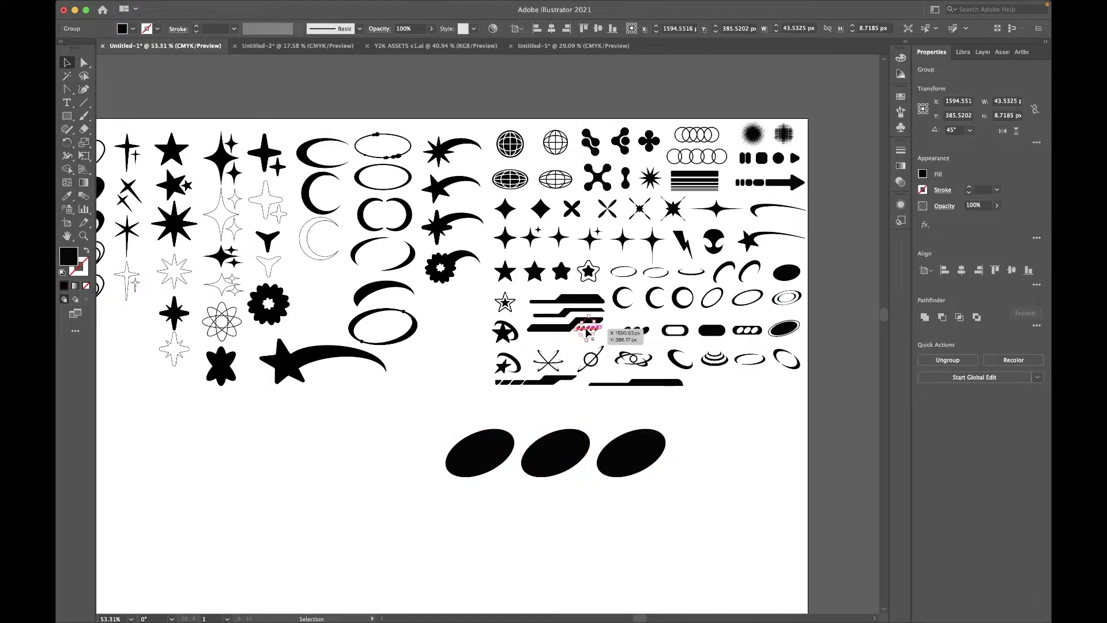
click(635, 470)
key(Delete)
- Remove the enlarged dash-group trial copies, keep the small dashes, and show the ASTROYA document
click(485, 336)
mouse_move(488, 337)
mouse_down()
mouse_move(494, 527)
mouse_move(574, 427)
mouse_up()
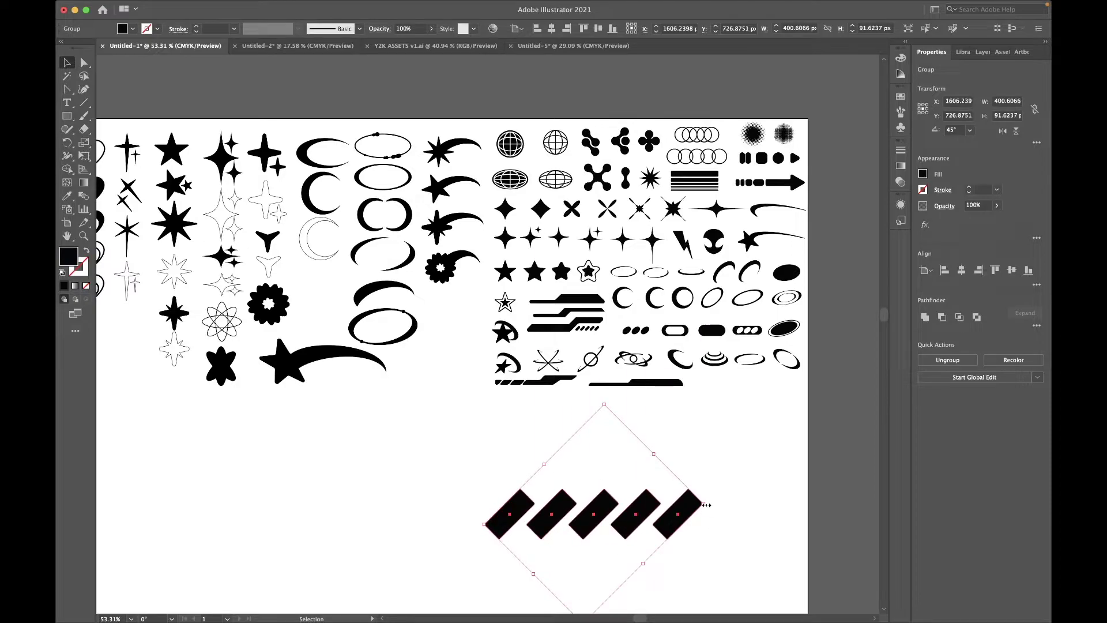
key(Delete)
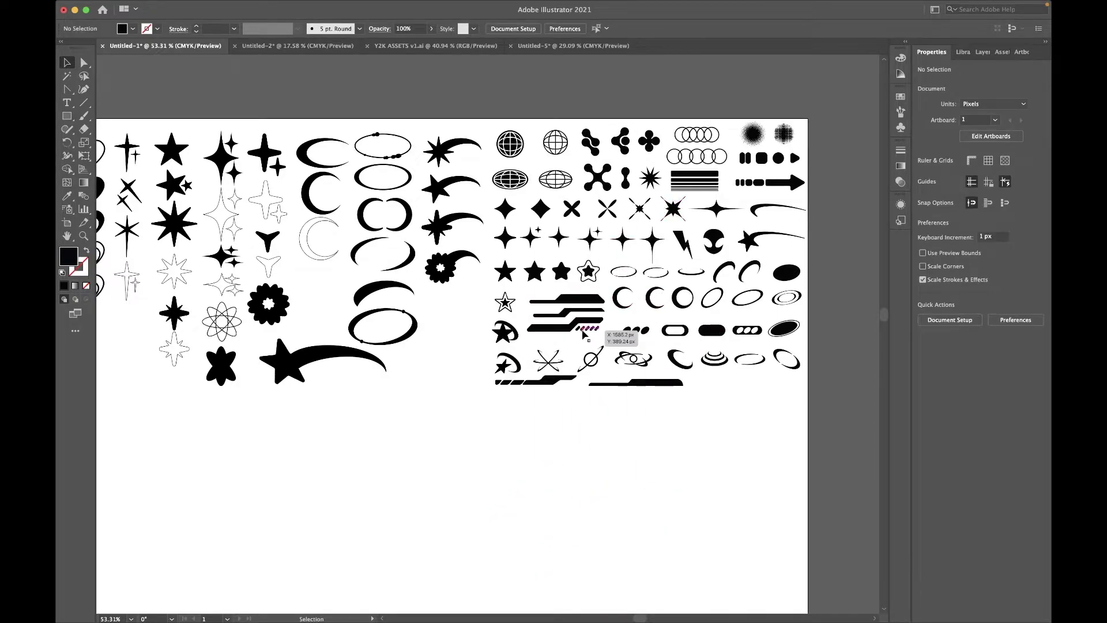
drag(583, 334, 487, 340)
drag(482, 436, 655, 482)
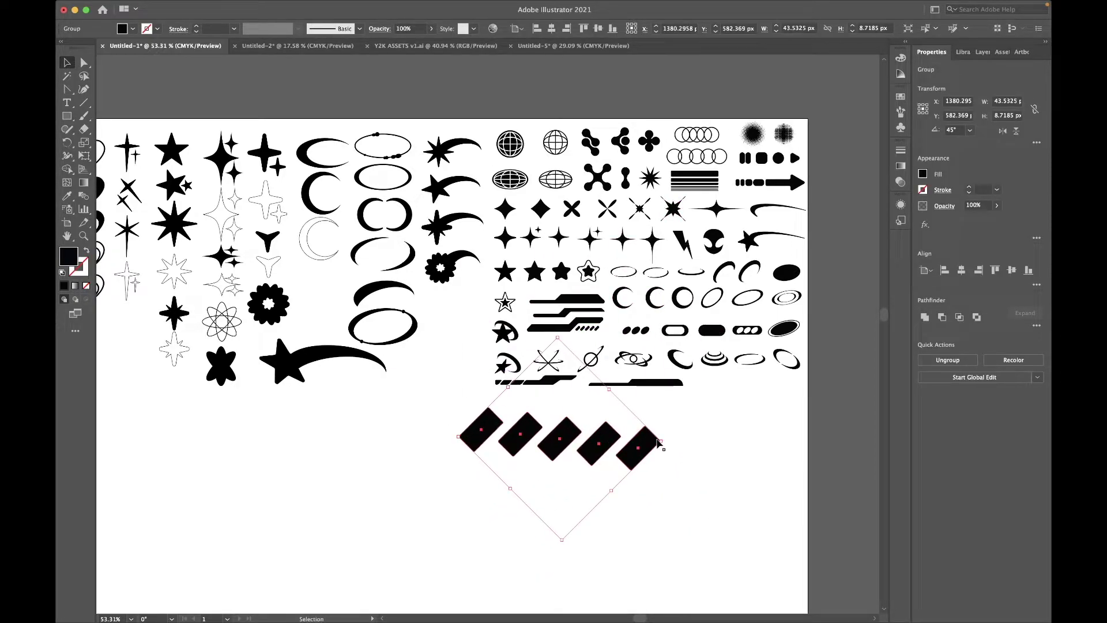
key(Delete)
drag(645, 333, 475, 345)
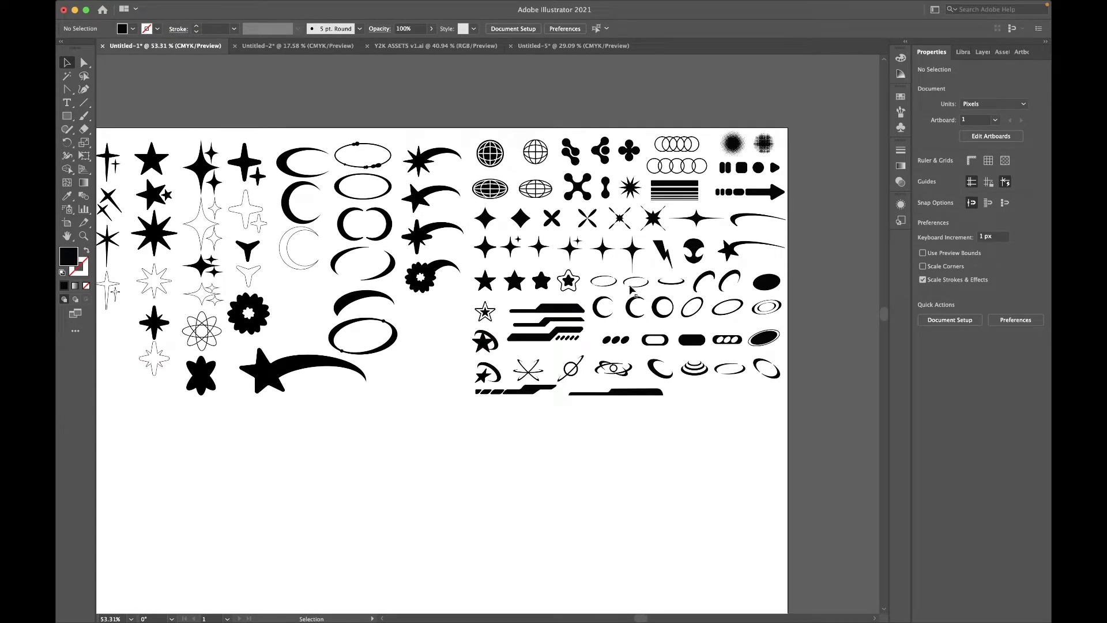
click(461, 46)
click(341, 47)
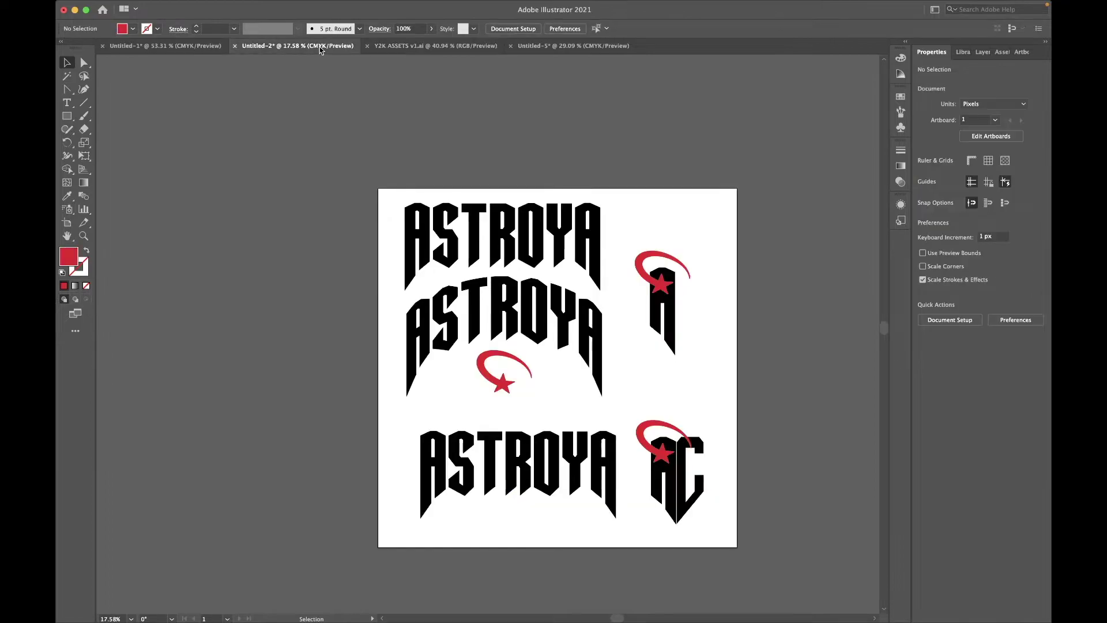
- Open oasis planet.ai and bring the enlarged dot row up beside the katakana
click(195, 44)
click(103, 10)
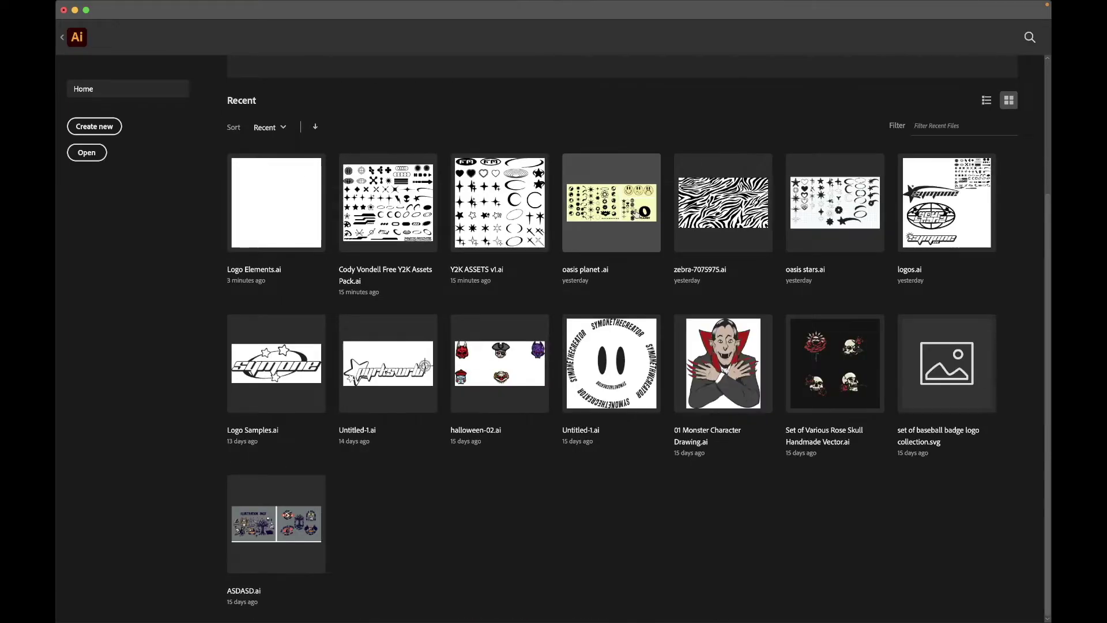
click(635, 211)
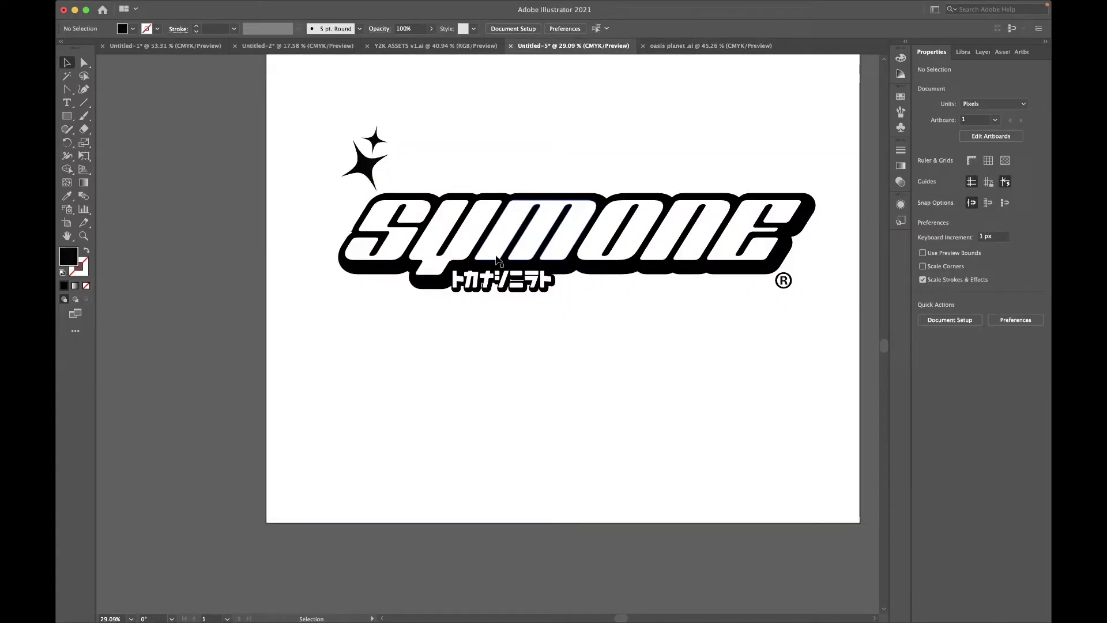
mouse_move(705, 476)
mouse_down()
mouse_move(490, 334)
mouse_move(664, 407)
mouse_move(759, 349)
mouse_move(669, 340)
mouse_move(671, 296)
mouse_move(712, 284)
mouse_up()
click(674, 321)
- Give the ten white dots a black outline with 8 pt stroke weight
click(151, 31)
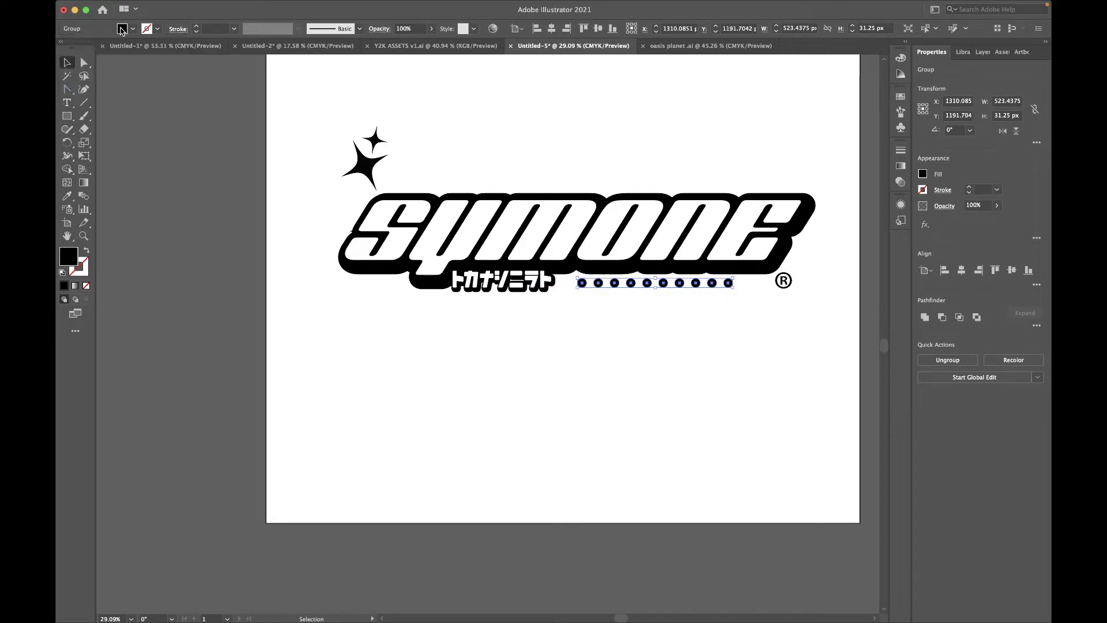
click(87, 52)
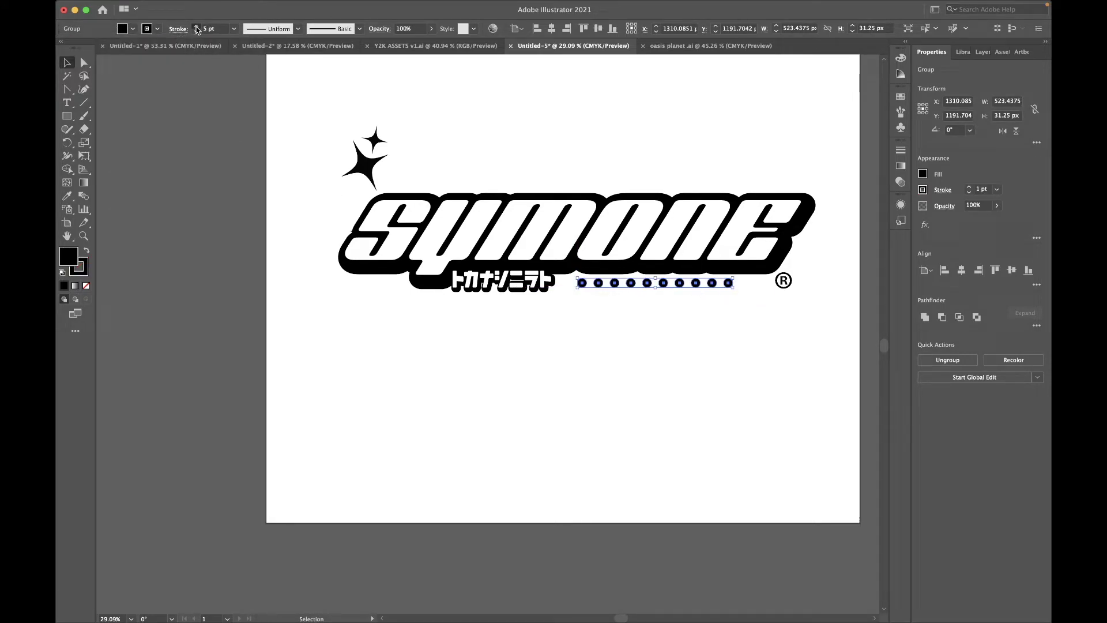
click(197, 26)
click(132, 28)
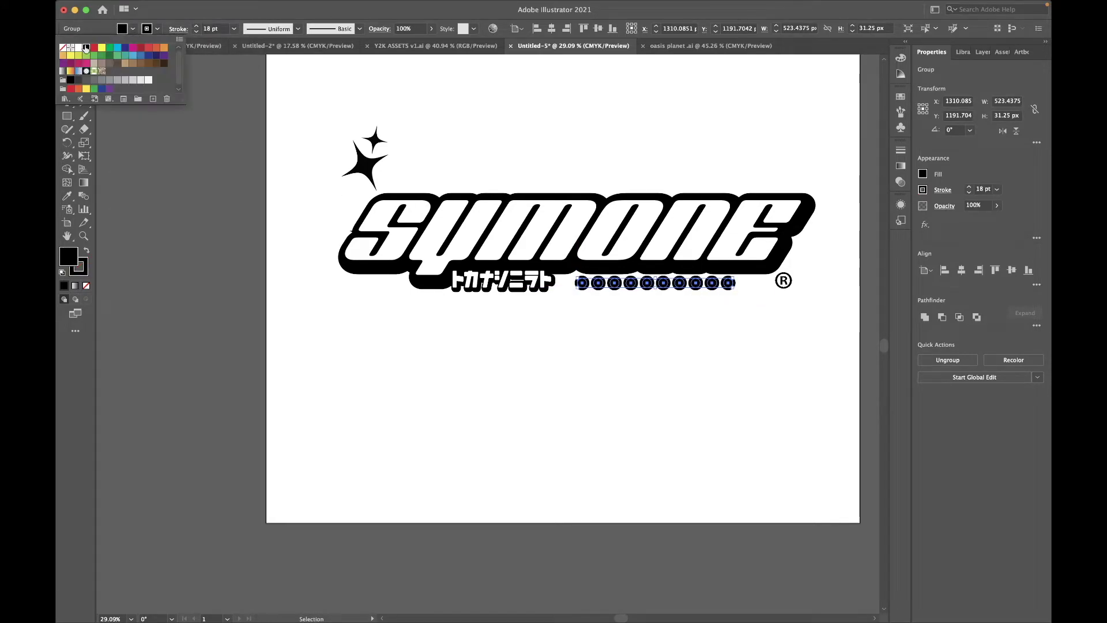
click(196, 32)
click(197, 26)
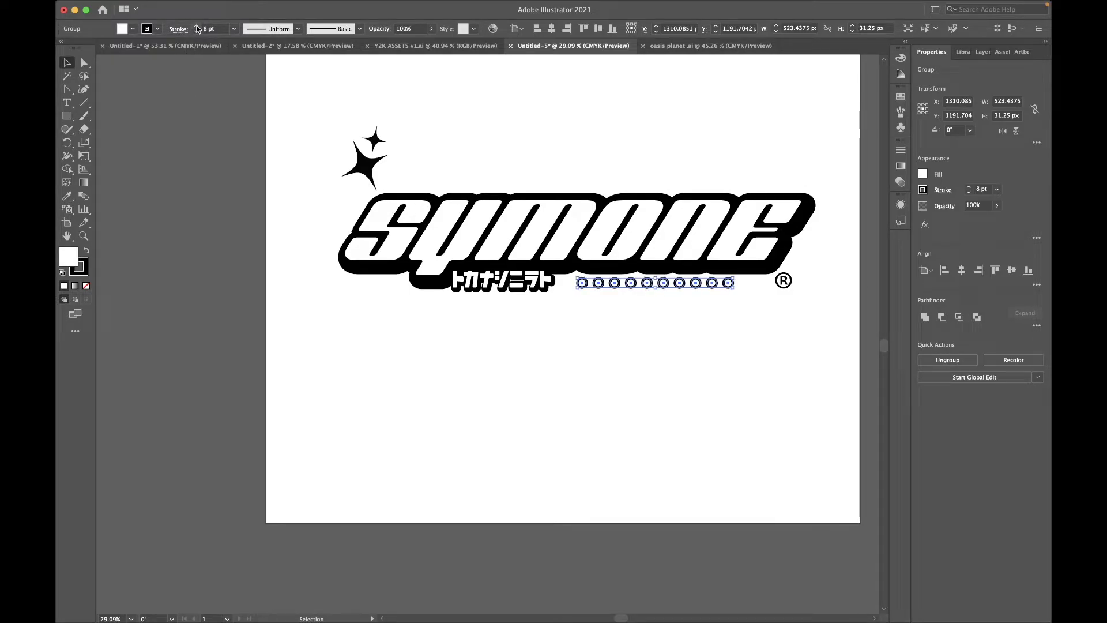
- Set the dot row on the logo's bottom edge, deselect, and return to the asset sheet
drag(631, 283, 638, 267)
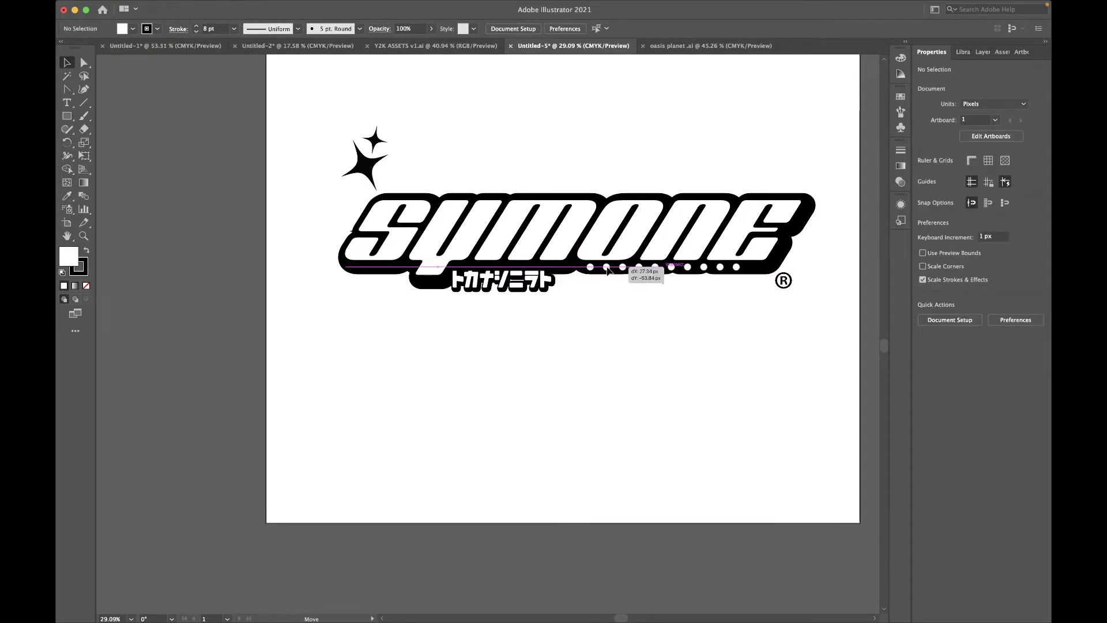
click(629, 277)
key(ctrl+shift+Tab)
key(ctrl+shift+Tab)
key(ctrl+shift+Tab)
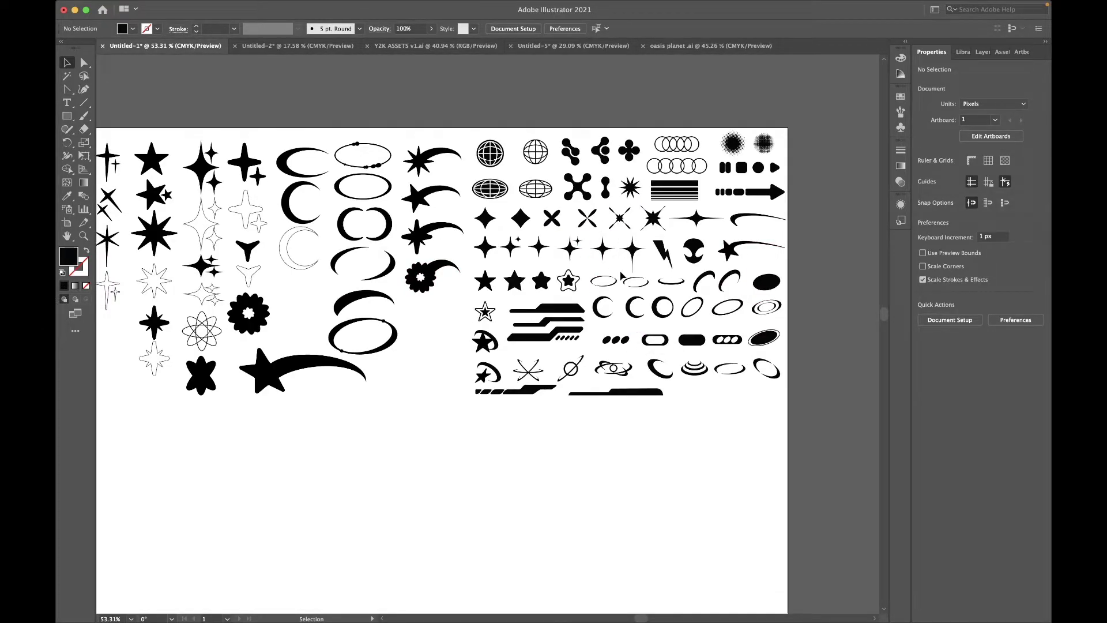
- Browse the asset sheet for elements, trying a bar shape and then clearing the selection
scroll(554, 263, left, 2)
scroll(519, 260, left, 8)
scroll(577, 248, left, 2)
scroll(646, 237, down, 2)
scroll(666, 230, down, 2)
scroll(462, 208, up, 2)
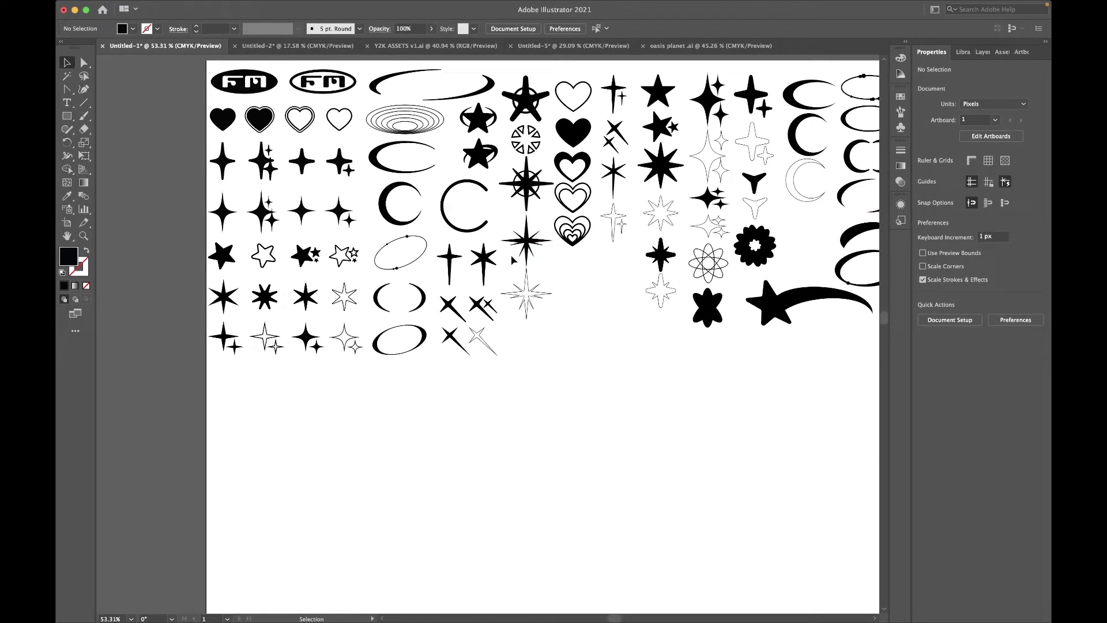
scroll(407, 192, up, 2)
scroll(431, 321, up, 2)
scroll(432, 321, right, 3)
scroll(519, 346, right, 8)
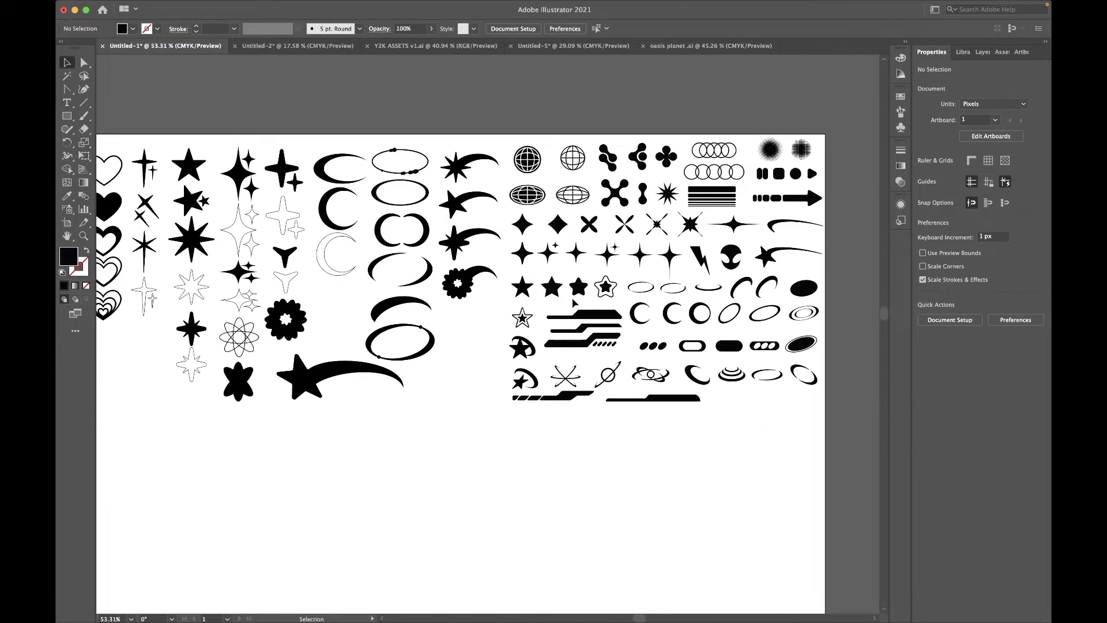
click(657, 405)
click(673, 426)
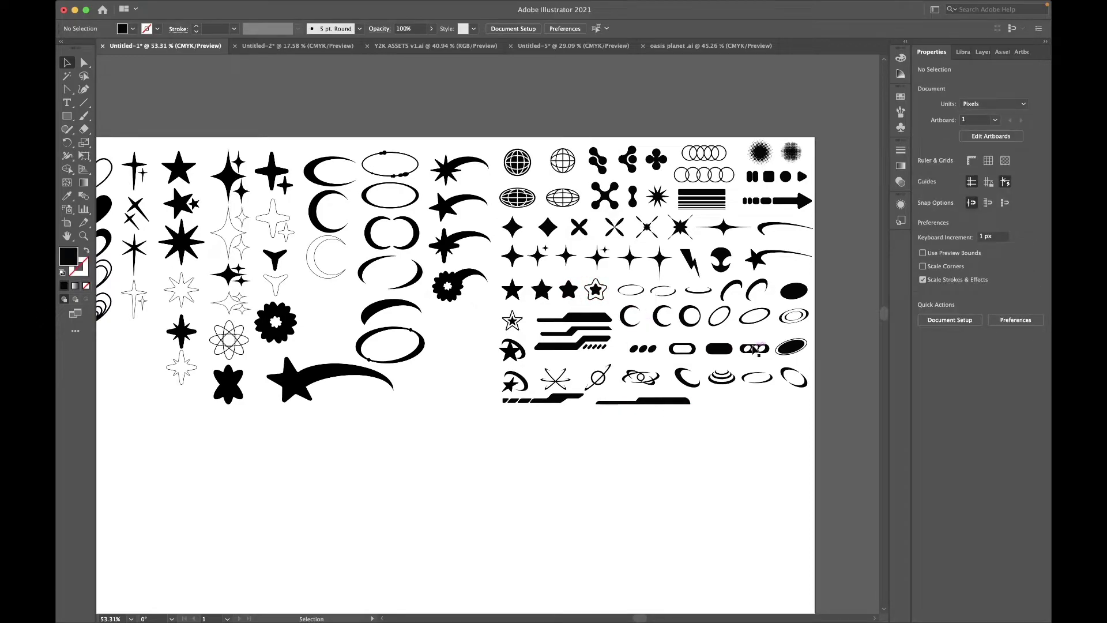
- Look through the oasis planet and Y2K ASSETS documents, then return to the SYMONE logo
click(710, 45)
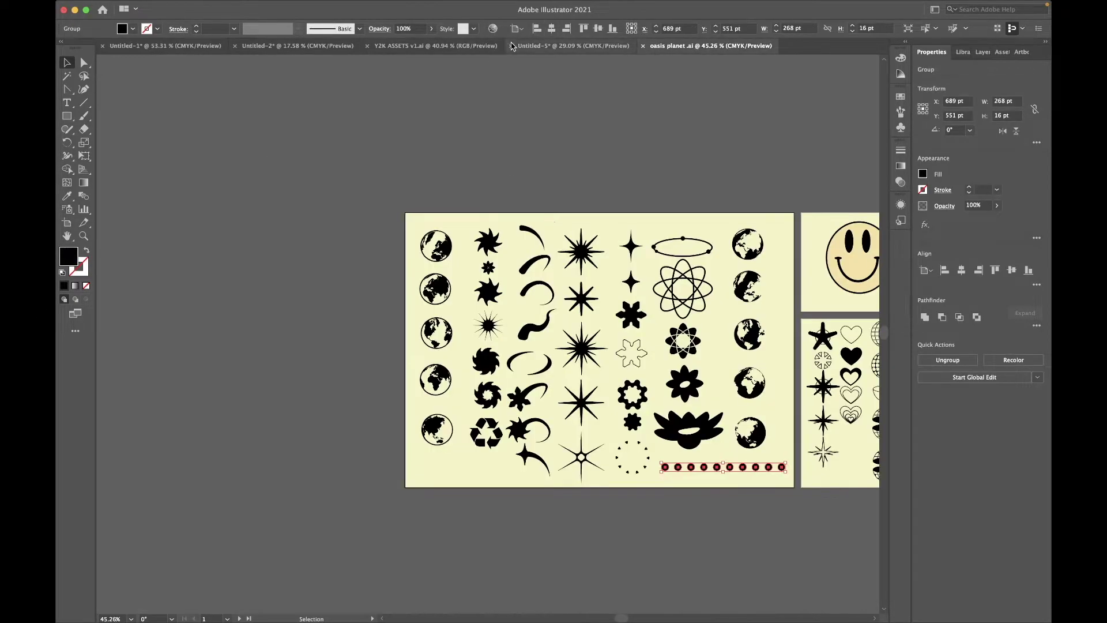
scroll(626, 306, right, 4)
scroll(627, 306, left, 2)
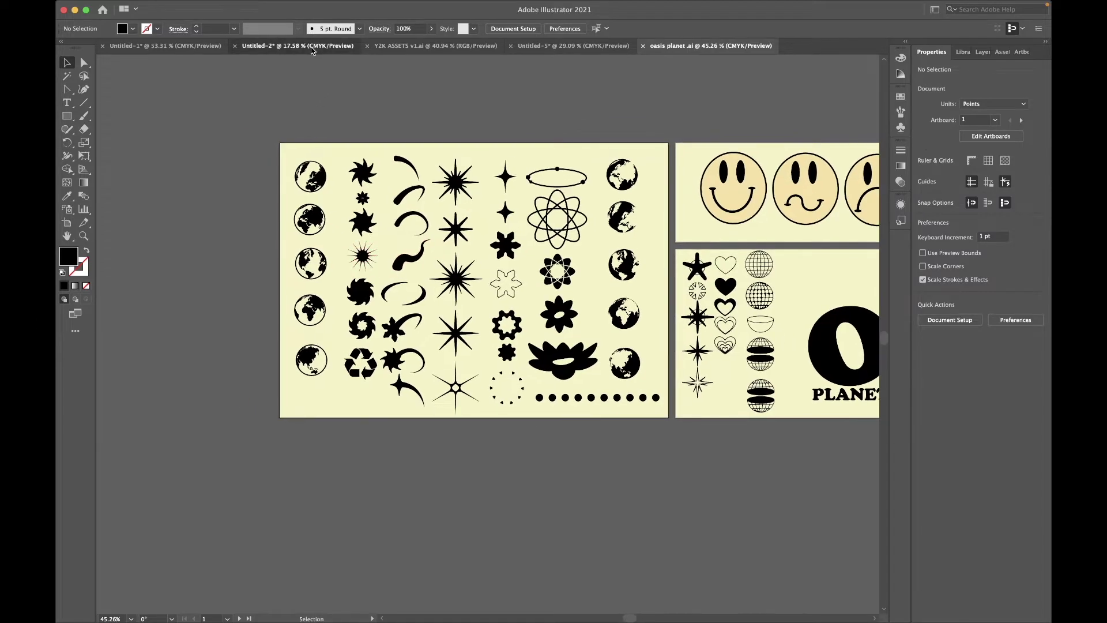
click(424, 49)
click(711, 46)
click(574, 45)
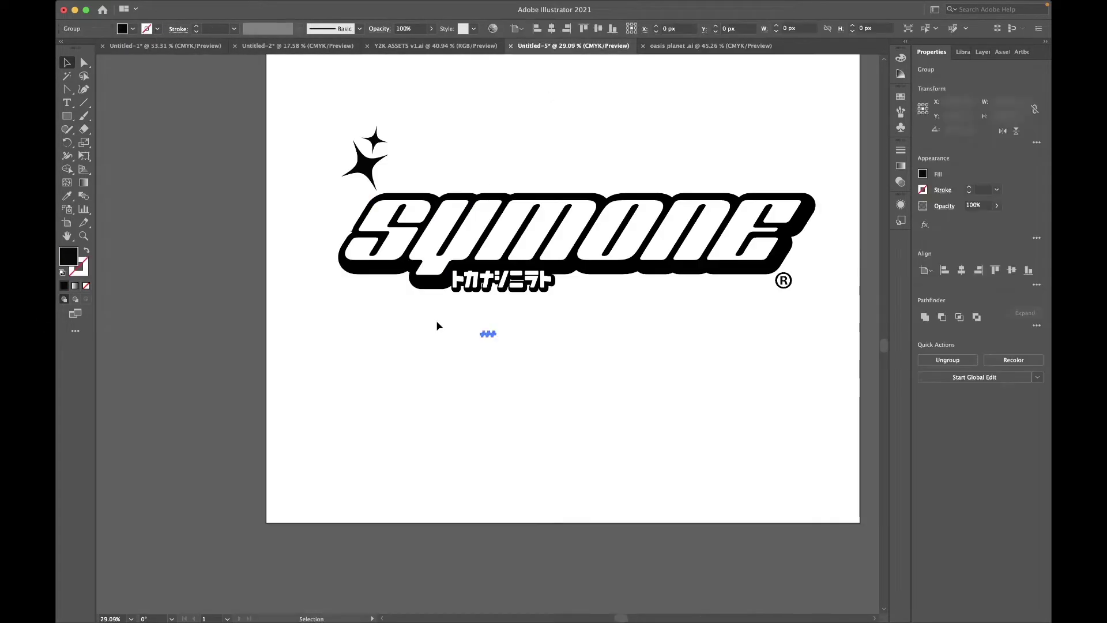
- Enlarge the three-dot group on the logo and rotate it 270° into a vertical stack
mouse_move(500, 341)
mouse_down()
mouse_move(606, 352)
mouse_move(584, 236)
mouse_move(586, 298)
mouse_move(566, 248)
mouse_move(542, 304)
mouse_up()
scroll(628, 296, right, 3)
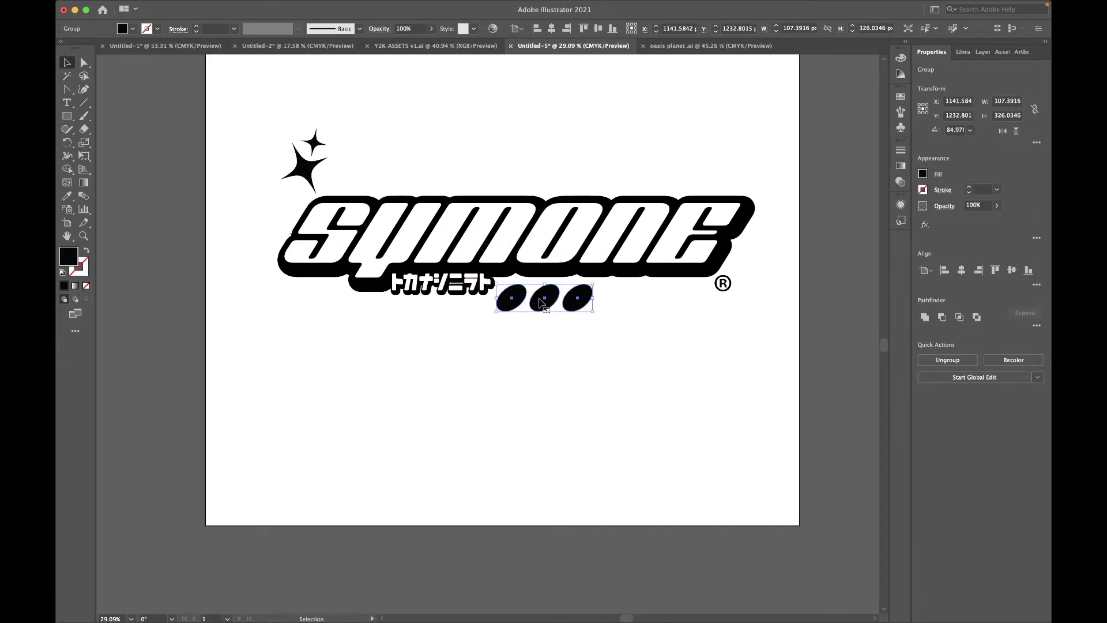
drag(597, 282, 560, 321)
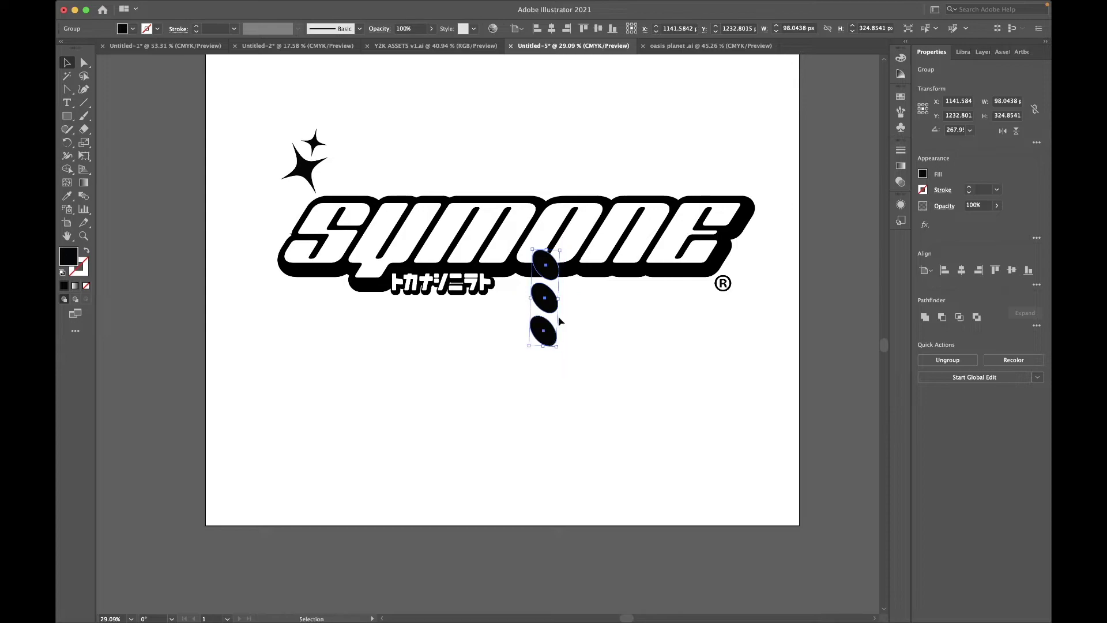
key(ctrl+z)
drag(600, 282, 579, 362)
- Shrink the dot stack and place it just right of the final E
mouse_move(558, 249)
mouse_down()
mouse_move(548, 282)
mouse_move(771, 224)
mouse_up()
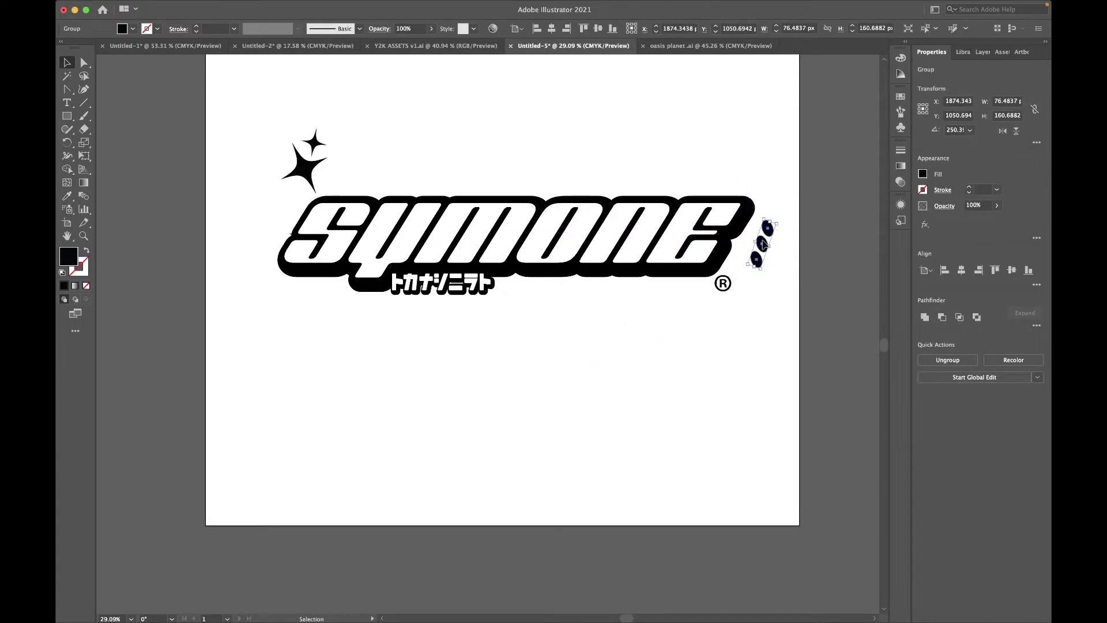
mouse_move(763, 244)
mouse_down()
mouse_move(752, 243)
mouse_move(760, 233)
mouse_up()
click(760, 307)
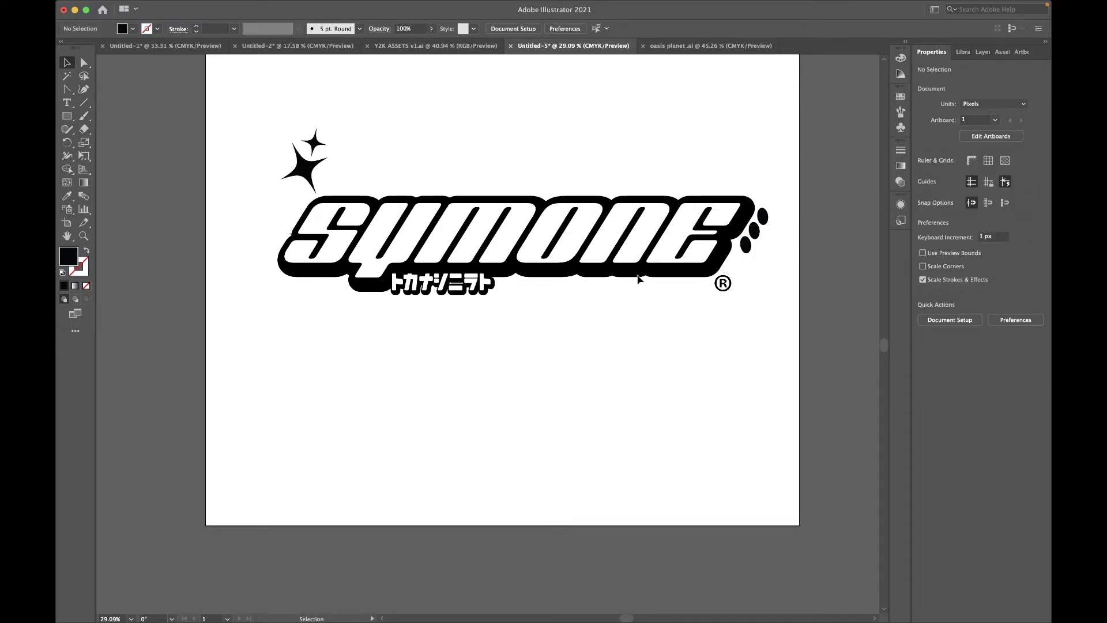
click(314, 173)
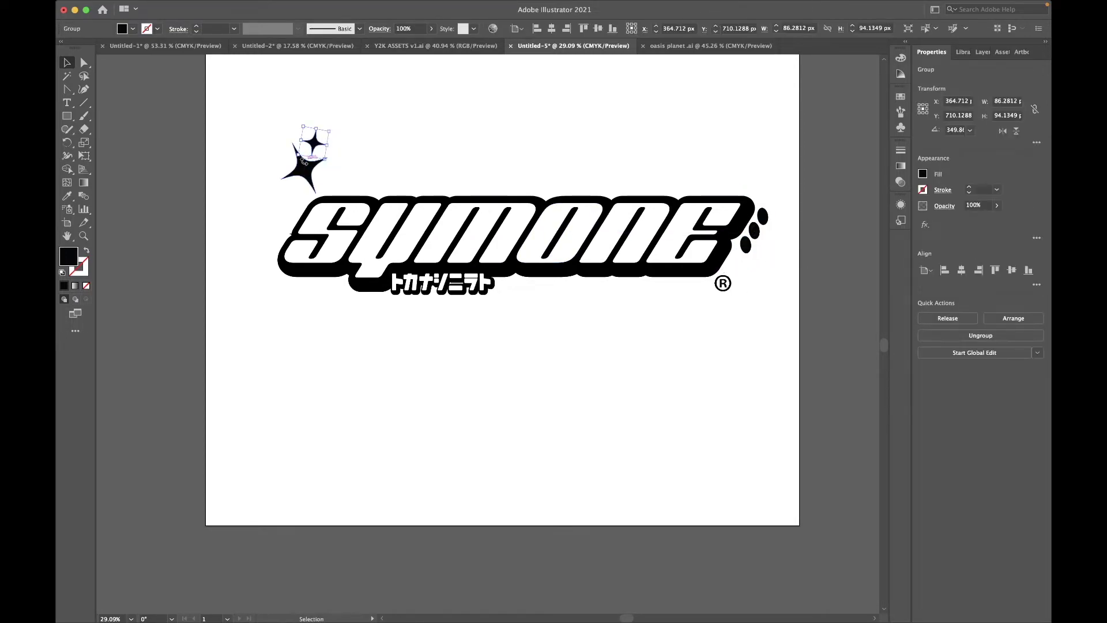
- Give the sparkle stars a white fill and black outline
click(133, 28)
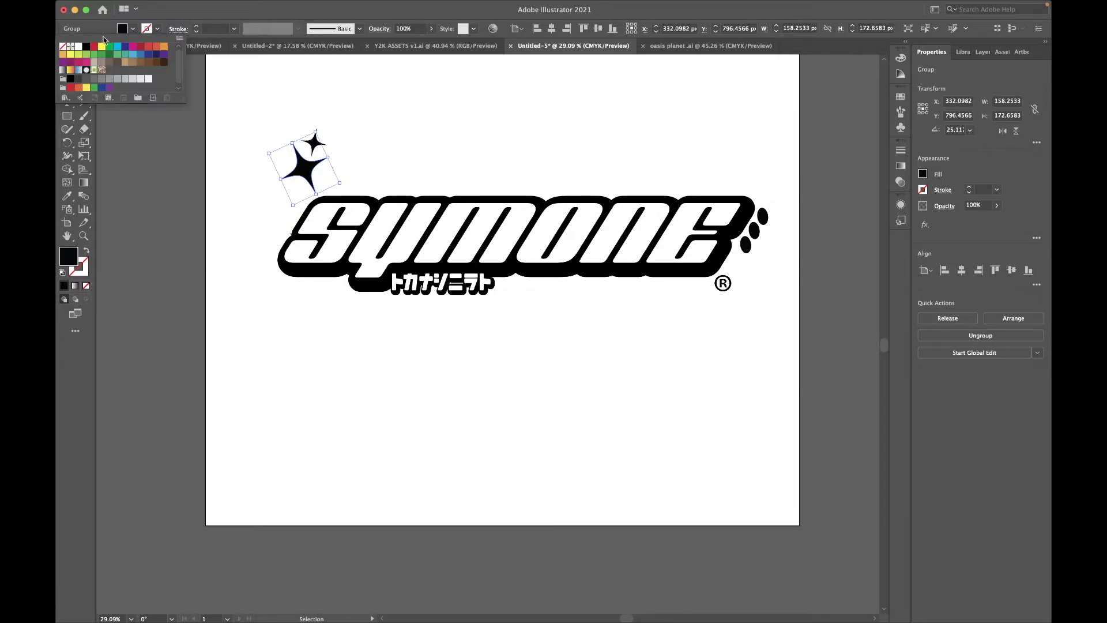
click(78, 48)
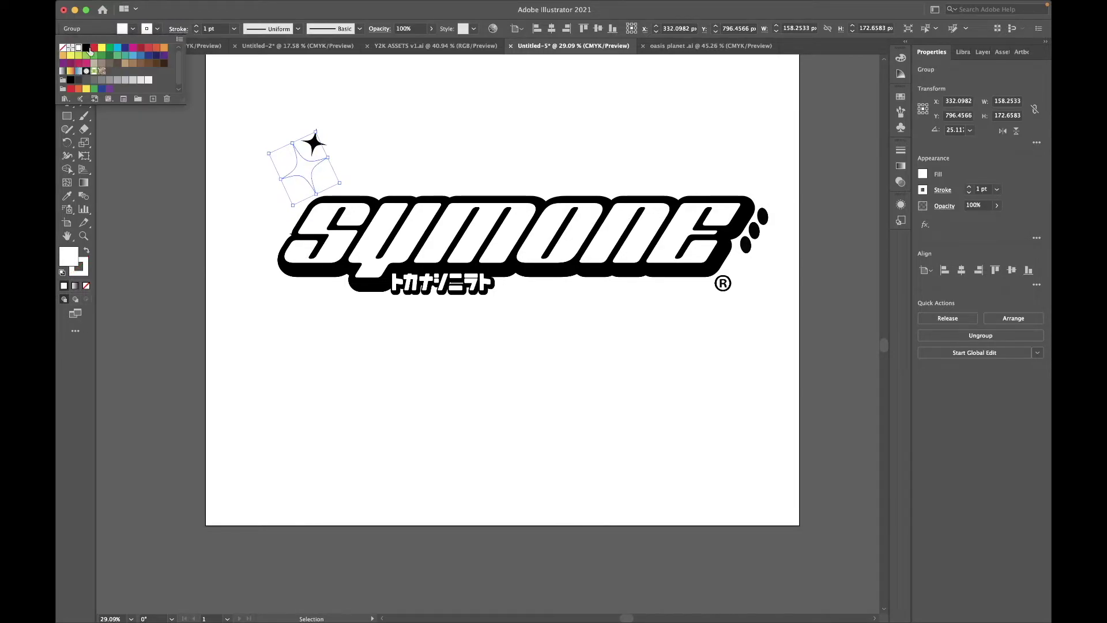
click(88, 49)
click(197, 28)
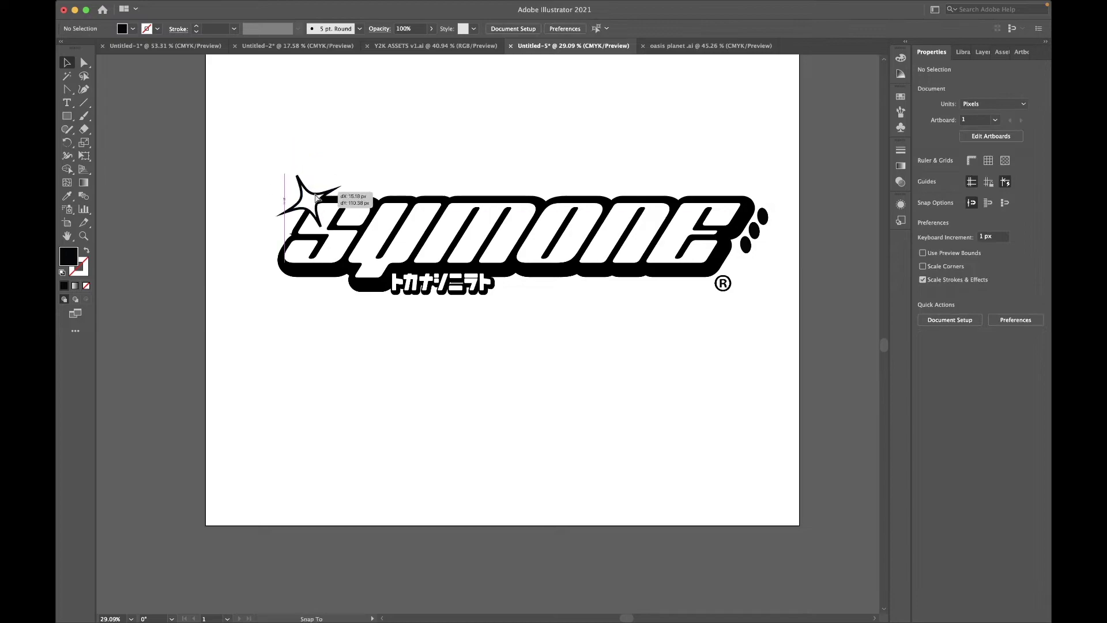
- Rotate the sparkle-star group in place beside the S, undoing an accidental move
drag(312, 138, 492, 301)
key(ctrl+z)
click(385, 240)
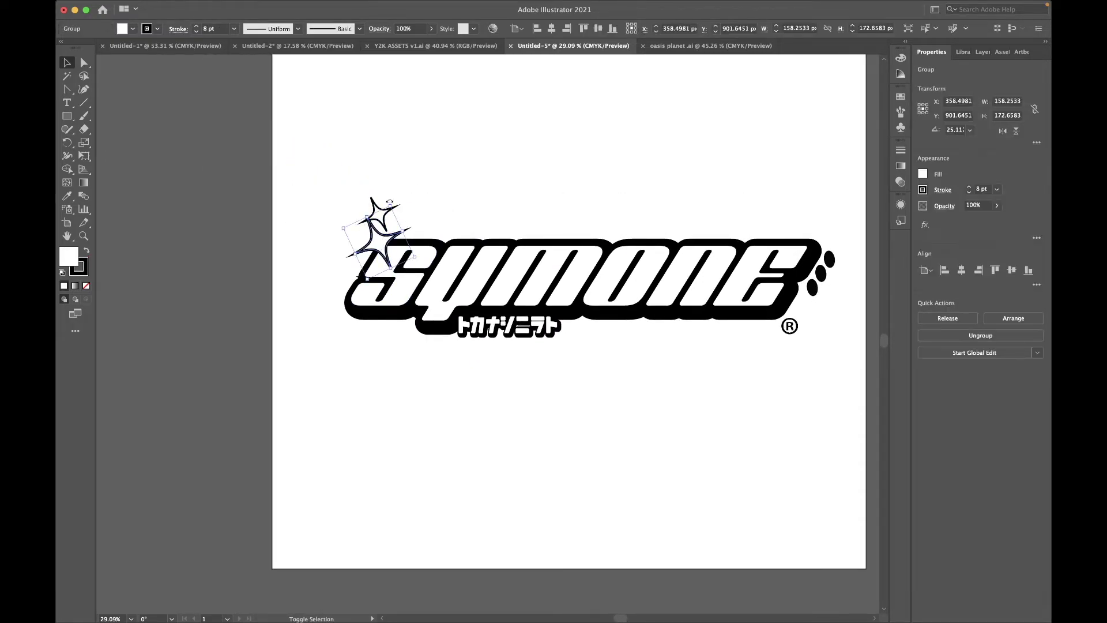
mouse_move(415, 258)
mouse_down()
mouse_move(425, 265)
mouse_move(417, 199)
mouse_up()
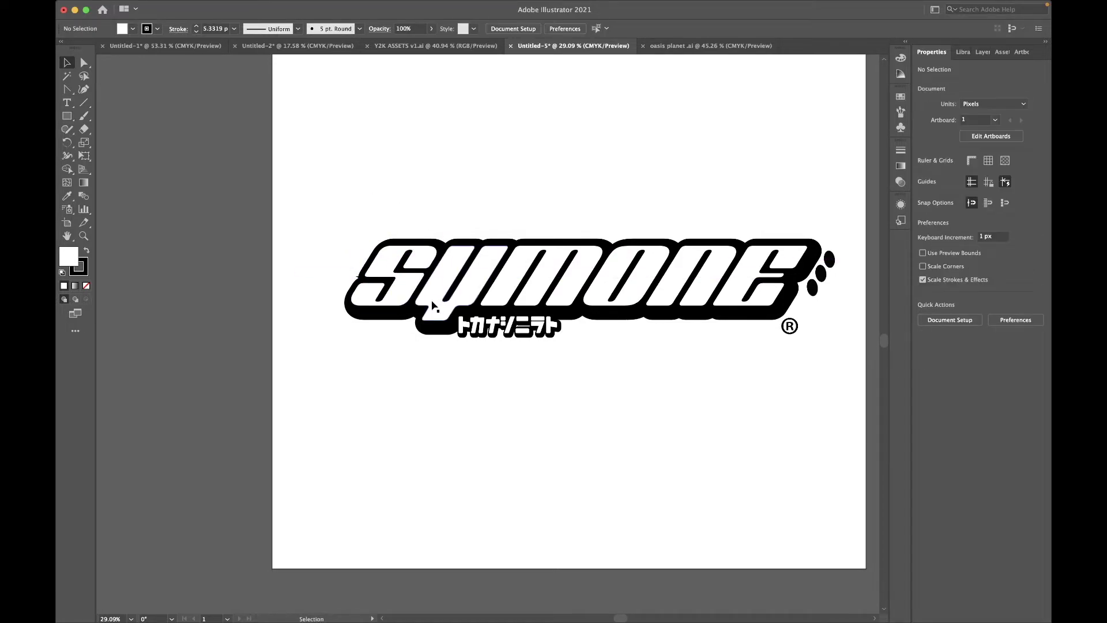
- Flip through the oasis planet and logo documents to bring up Y2K ASSETS v1.ai
click(693, 44)
click(527, 50)
click(435, 45)
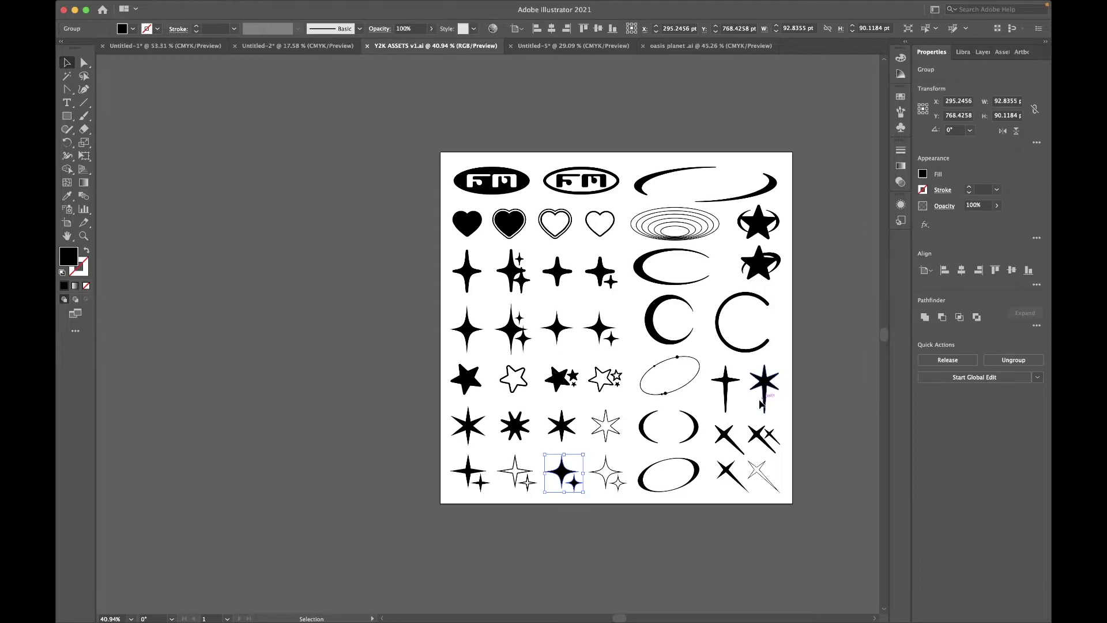
- In Finder, navigate to the project's Assets > y2k ASSET PACK > PNG folder
click(297, 45)
click(176, 600)
scroll(344, 212, down, 3)
scroll(277, 173, up, 3)
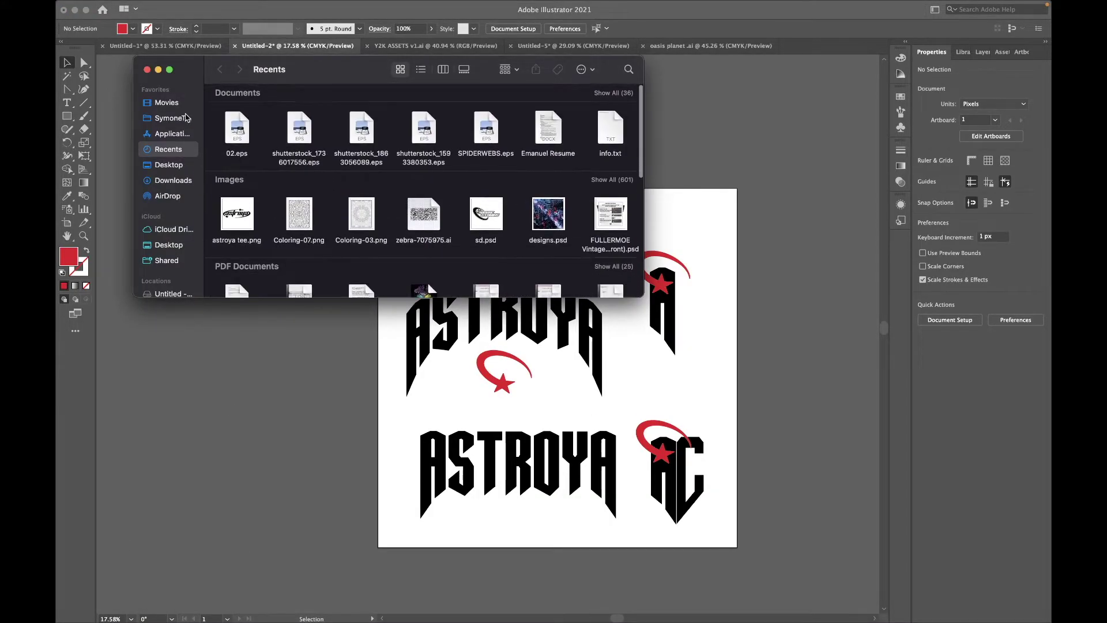
click(172, 118)
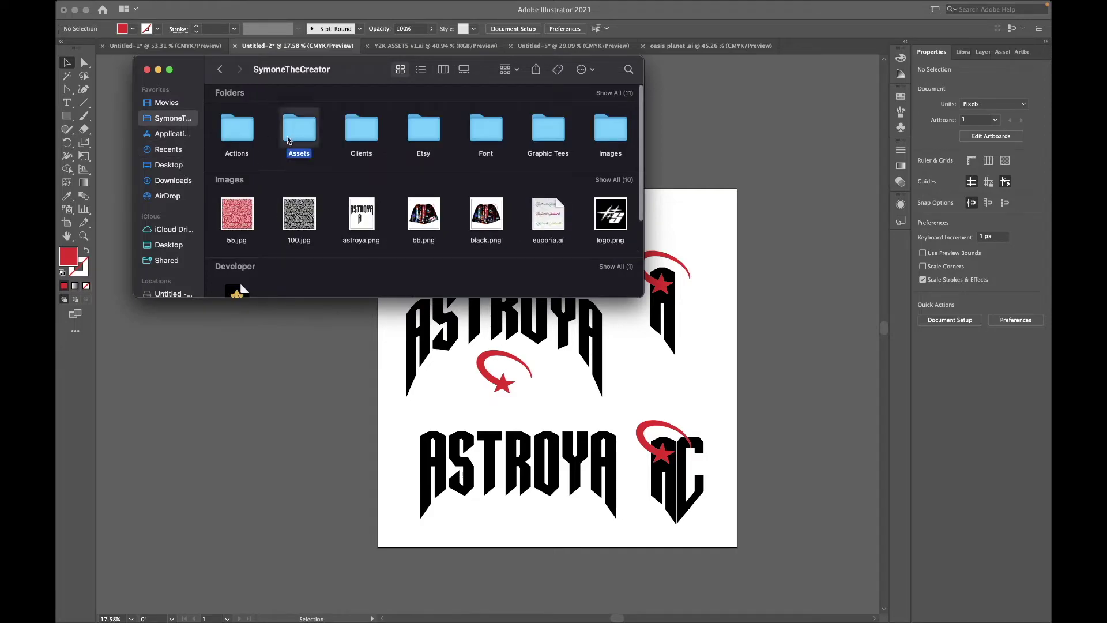
double_click(288, 140)
double_click(240, 259)
double_click(237, 124)
drag(321, 74, 290, 102)
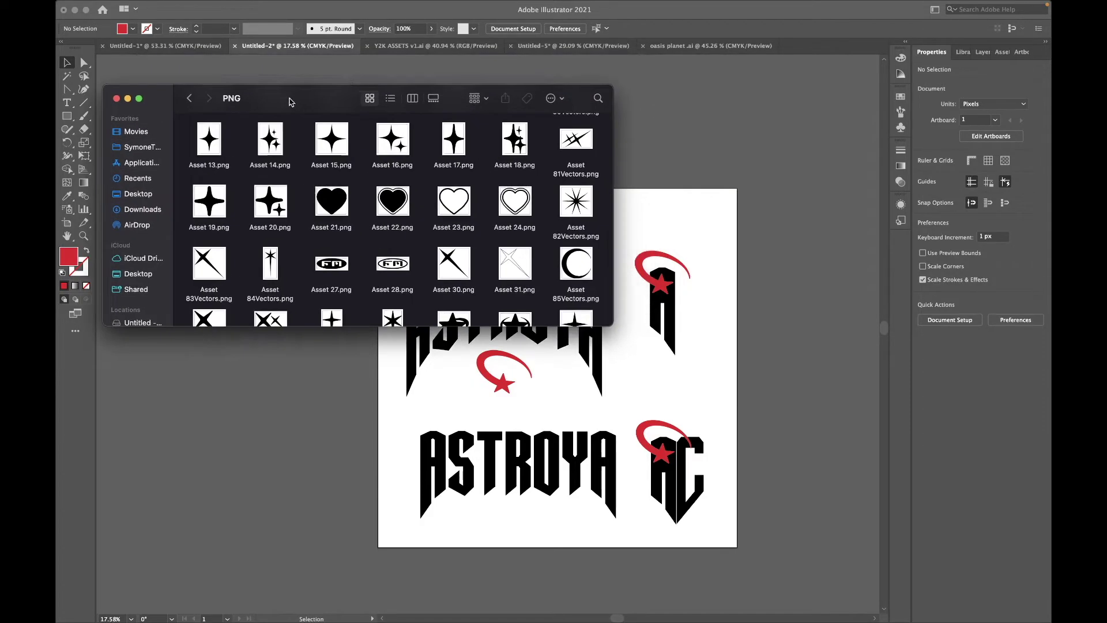
- Select Asset 99Vectors.png in the PNG folder, with the symone logo document ready
click(658, 49)
click(573, 45)
click(148, 600)
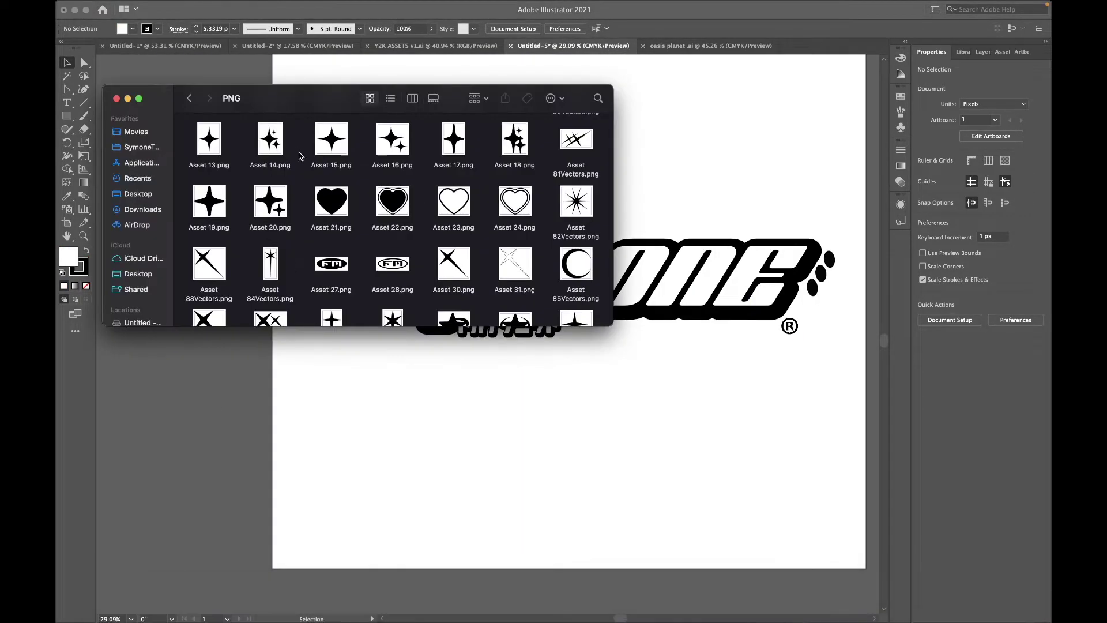
scroll(299, 156, down, 5)
scroll(347, 173, down, 5)
scroll(404, 185, down, 5)
click(448, 196)
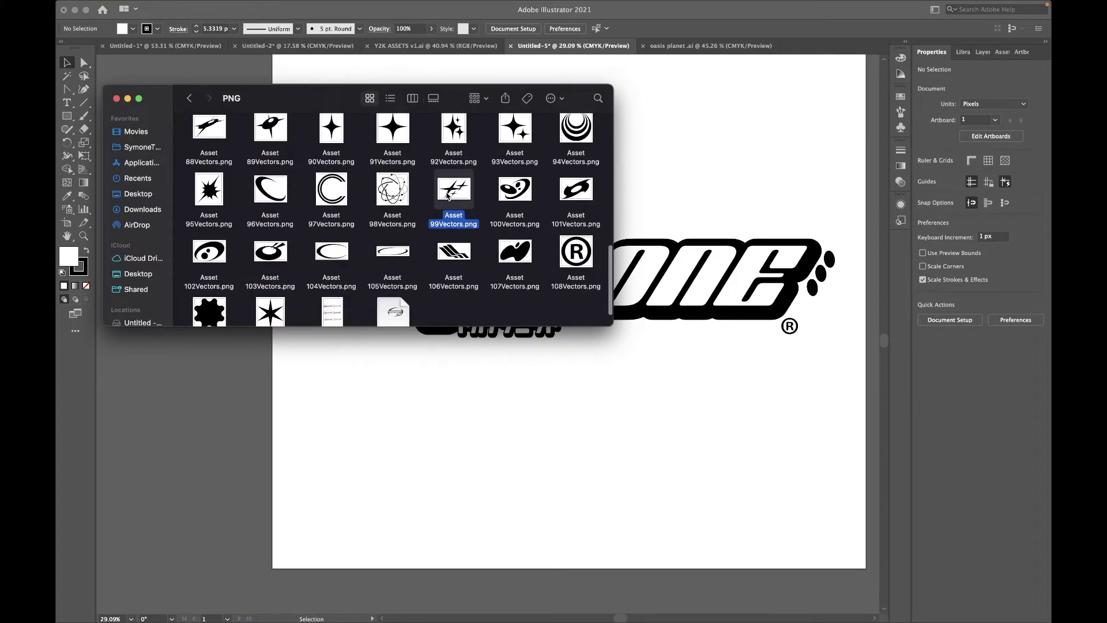
- Preview Euphoria.png, then go back up to the y2k ASSET PACK folder
scroll(448, 202, down, 2)
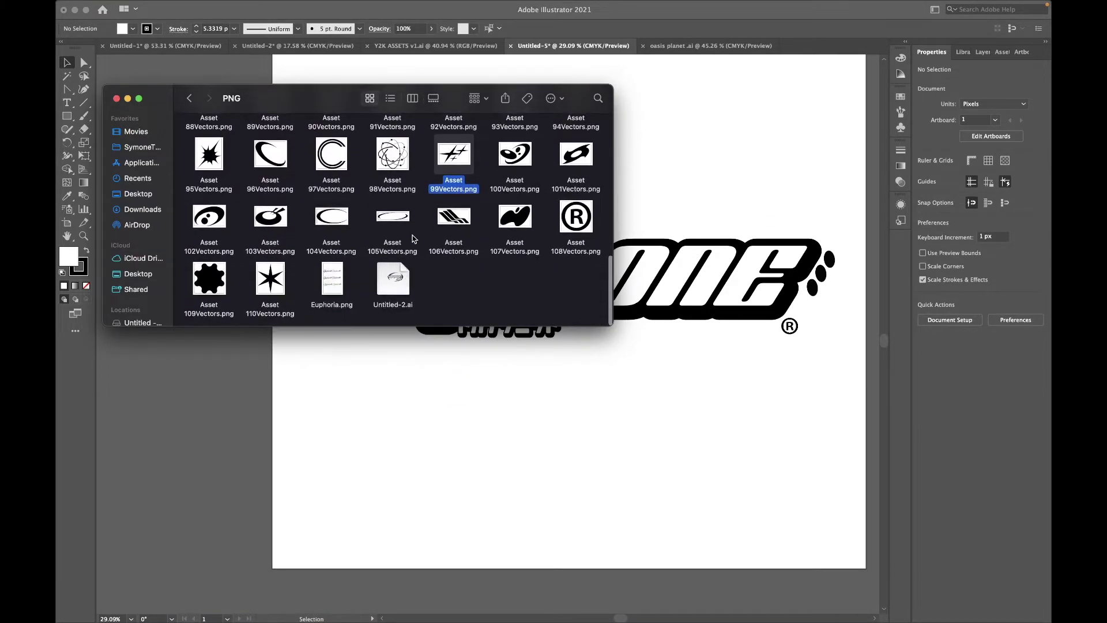
click(327, 276)
key(space)
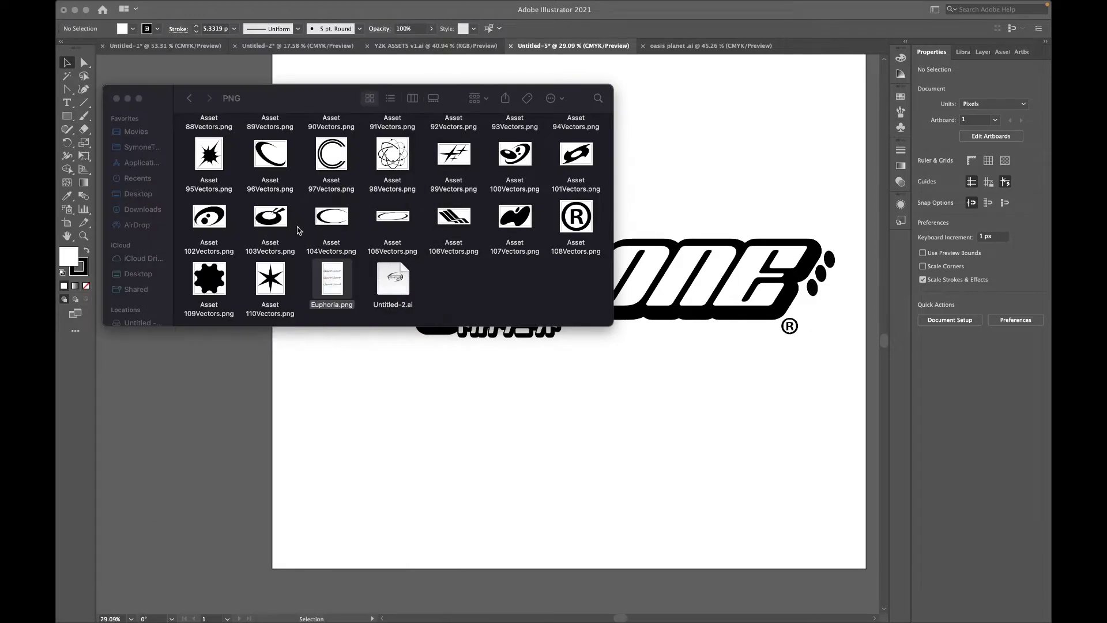
scroll(296, 227, up, 15)
key(super+Up)
double_click(261, 140)
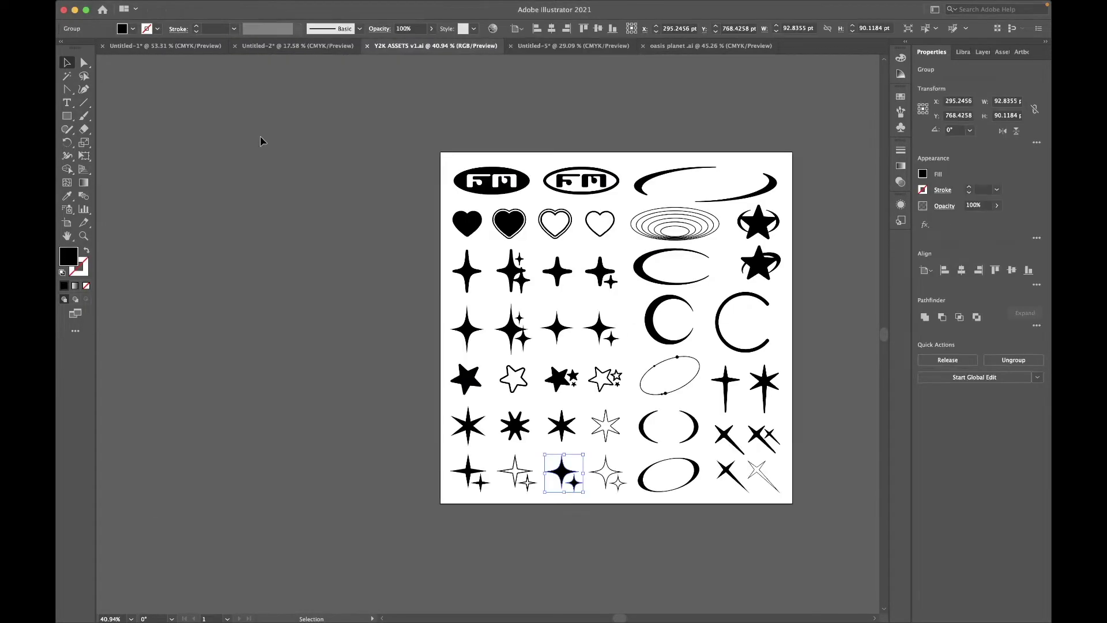
- Enlarge the placed Asset 99Vectors.png and tilt it about 7° above SYMONE's S
click(367, 46)
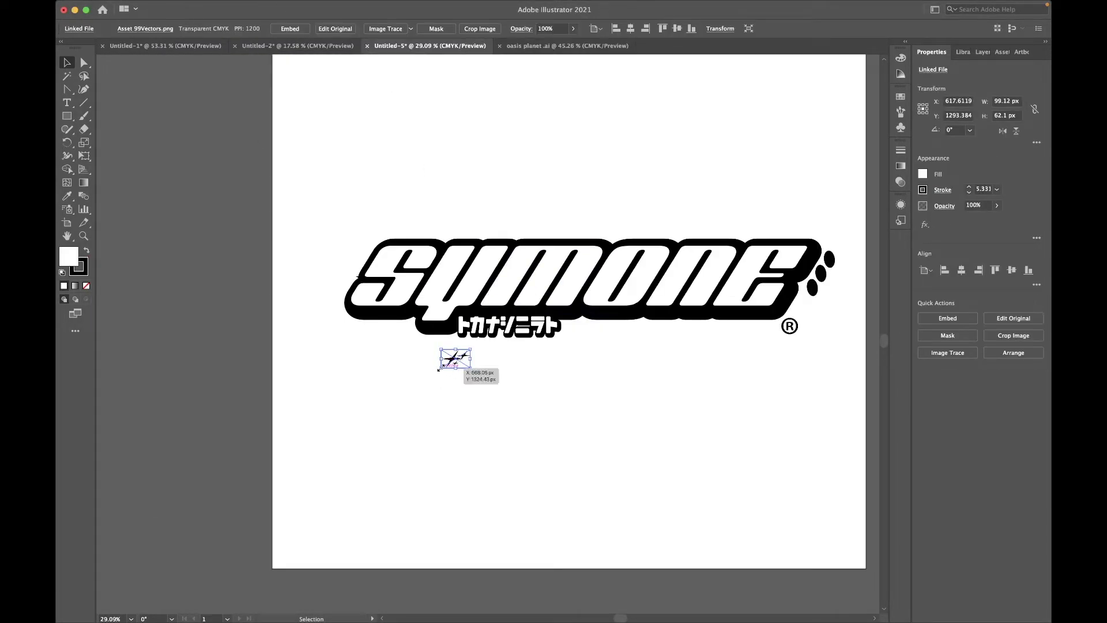
drag(438, 369, 293, 457)
drag(357, 412, 358, 219)
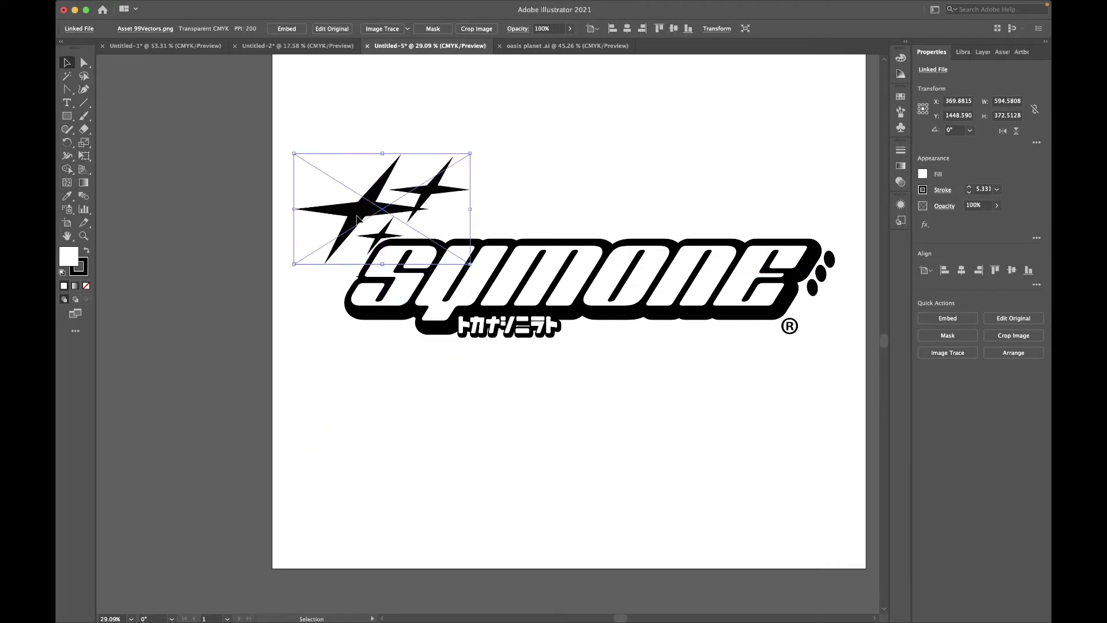
mouse_move(471, 154)
mouse_down()
mouse_move(438, 185)
mouse_move(436, 161)
mouse_up()
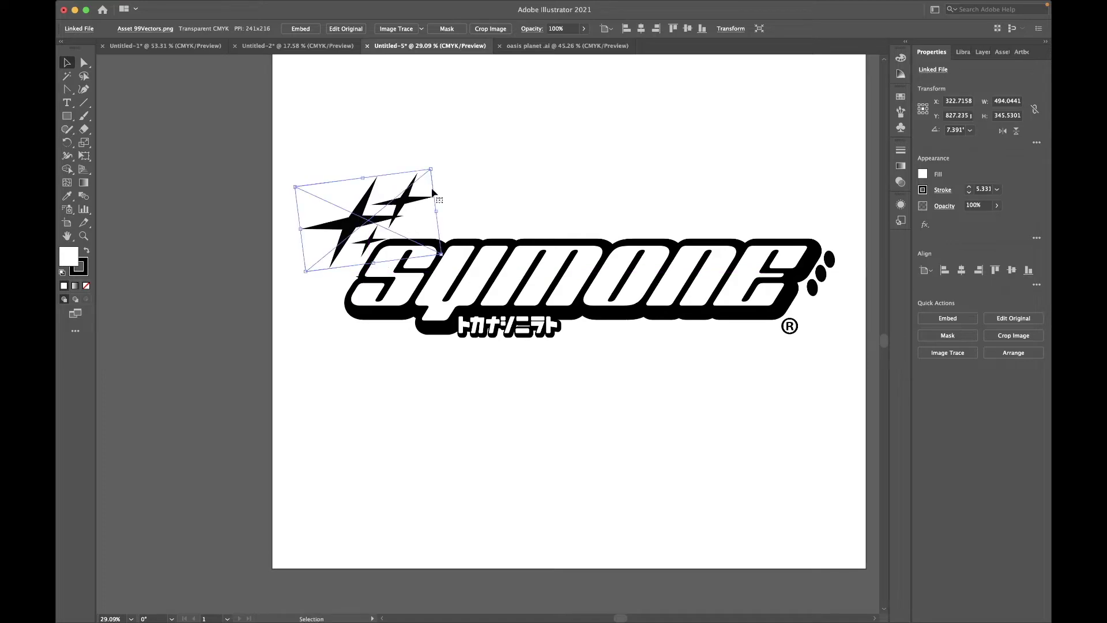
- Fit the artboard in view and select only the star image
click(470, 186)
key(super+0)
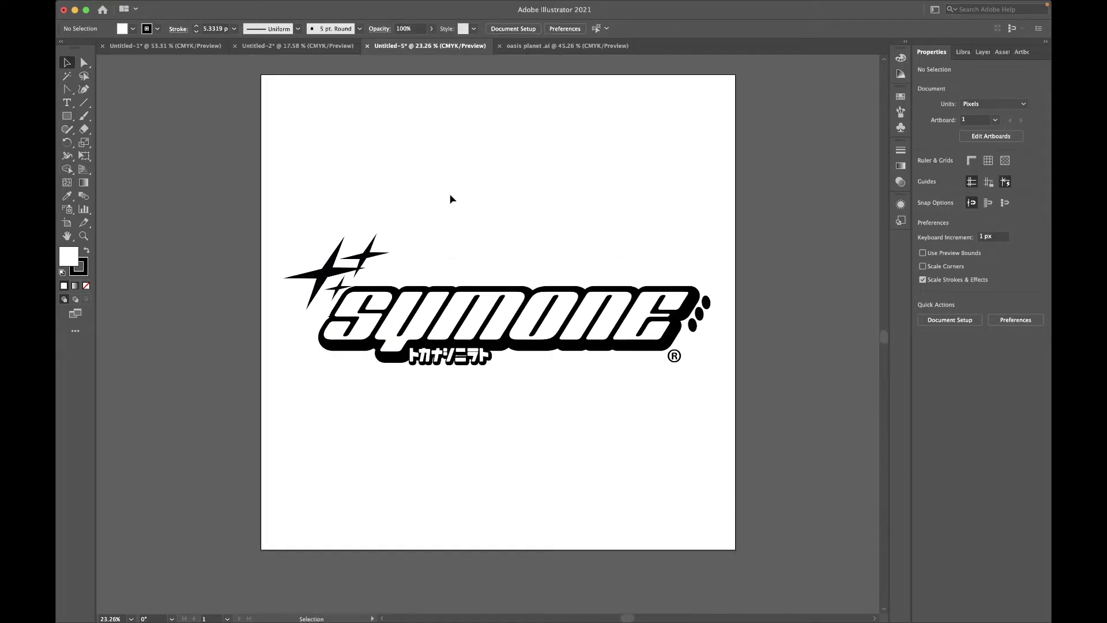
drag(292, 215, 719, 409)
click(719, 405)
click(341, 272)
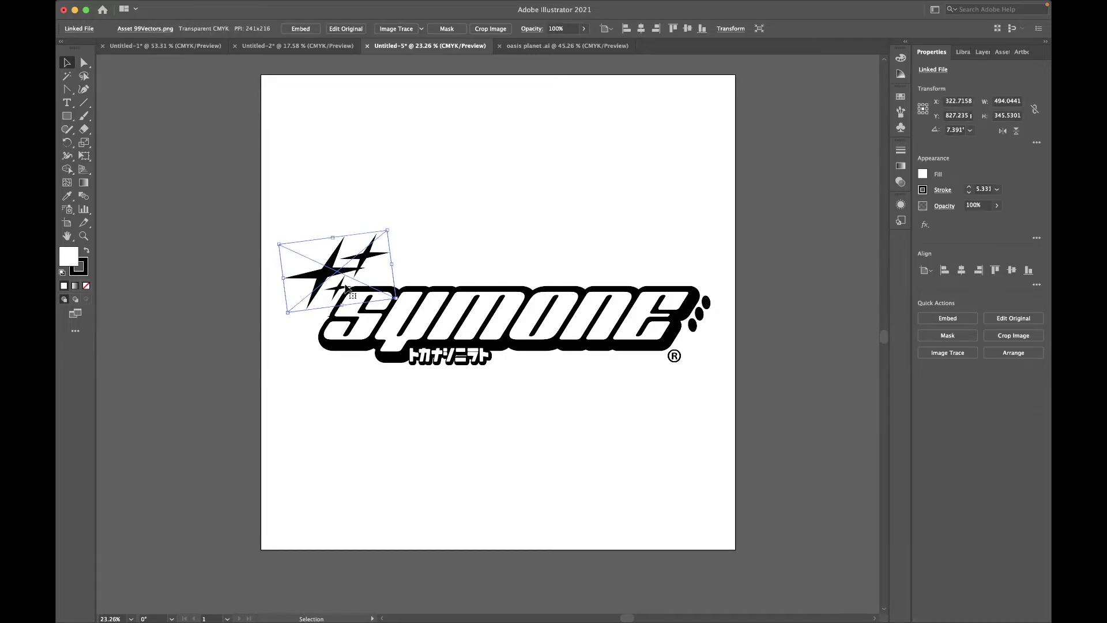
- Image Trace the star image, expand and ungroup it into editable star paths
click(396, 28)
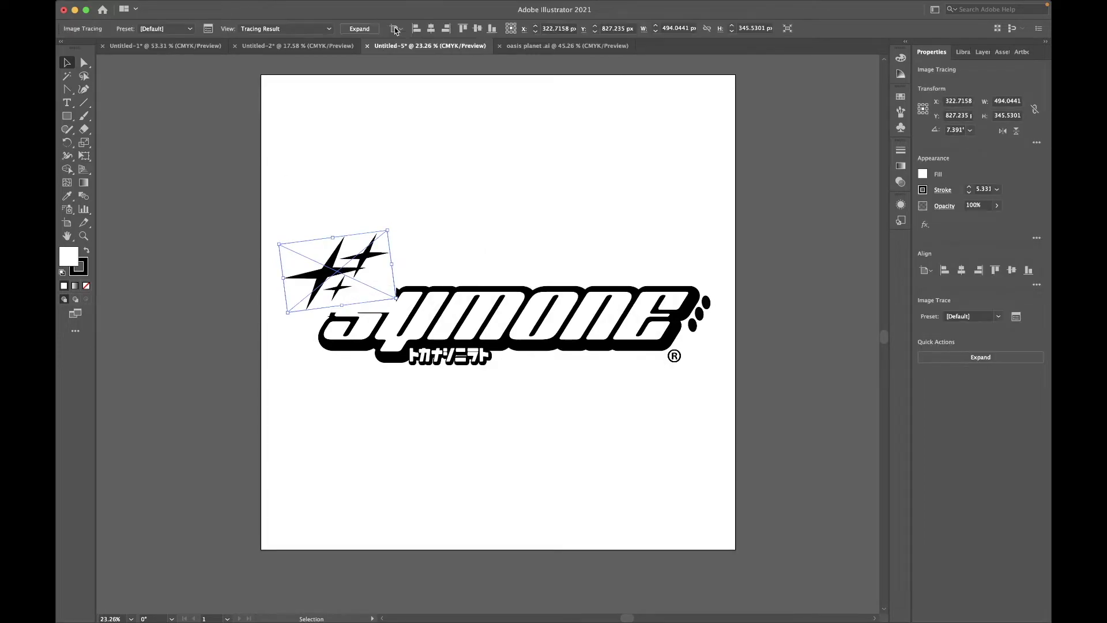
click(993, 357)
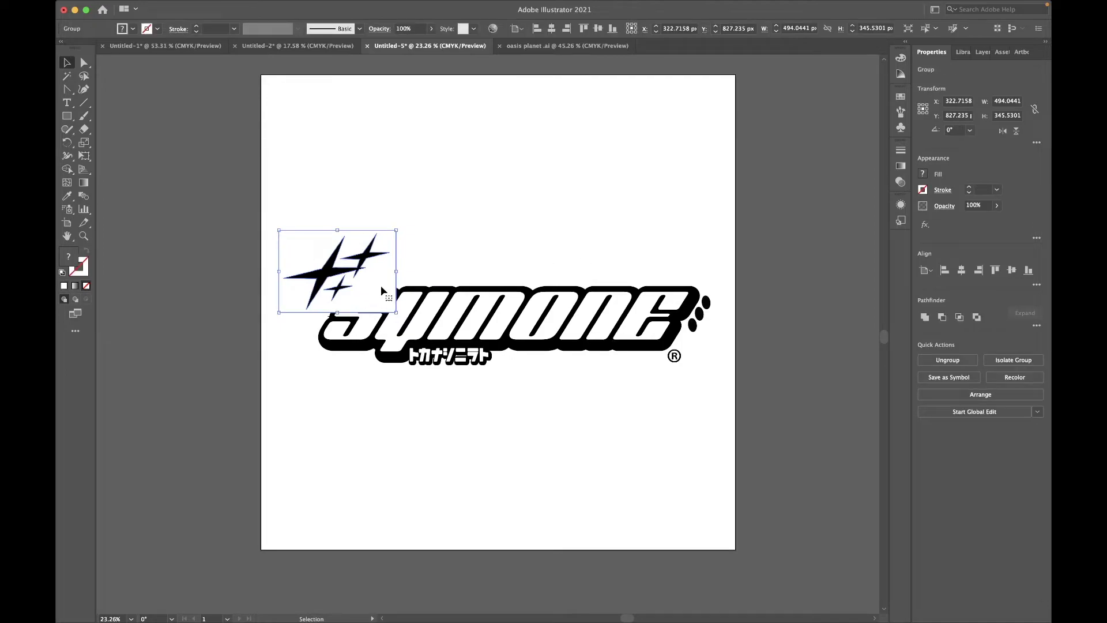
click(949, 359)
click(420, 208)
click(343, 294)
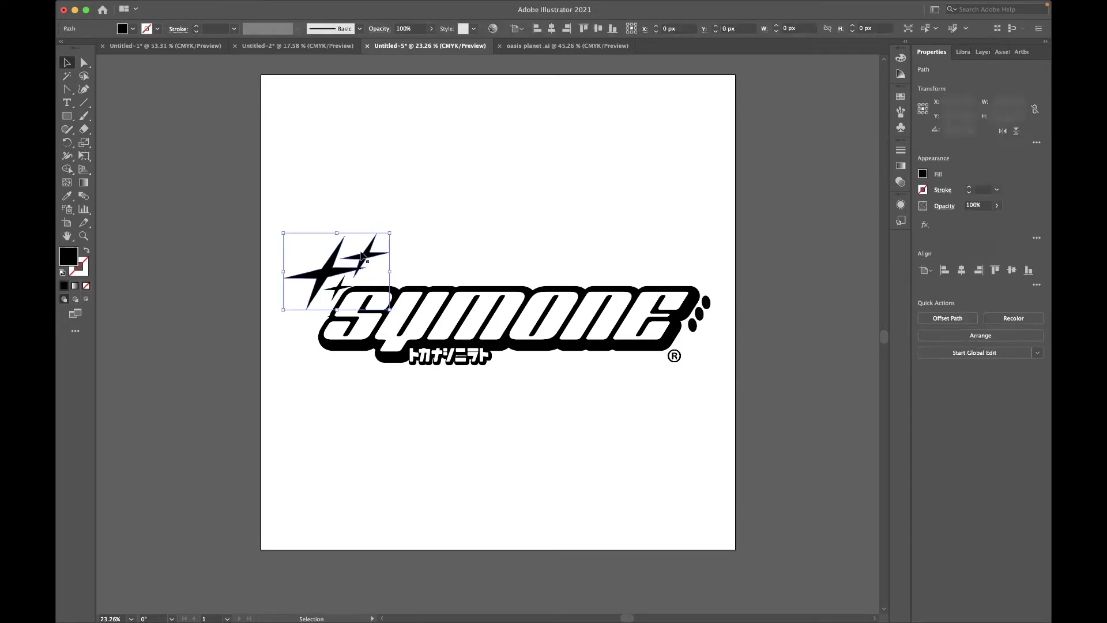
click(318, 280)
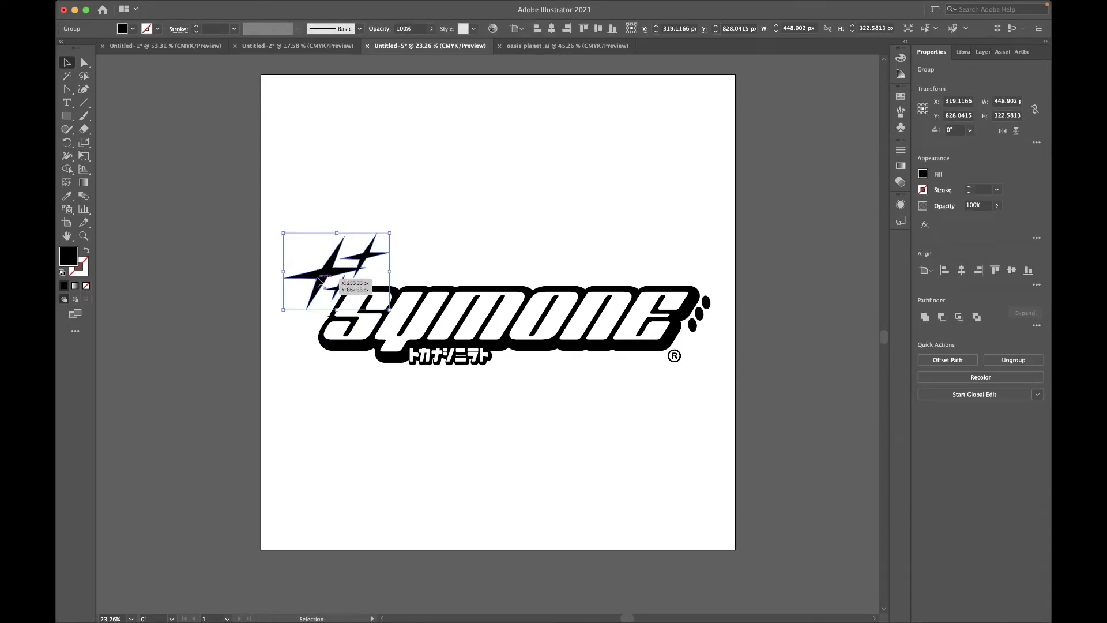
- Give the stars a white fill and 13 pt black outline, moving them onto the lettering
click(133, 29)
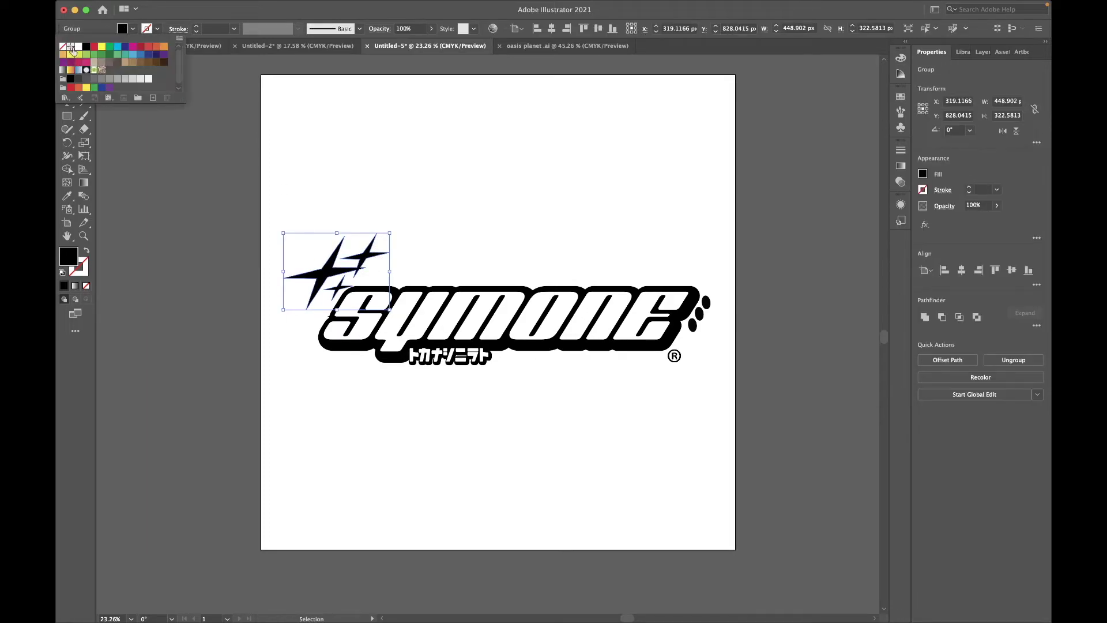
click(79, 47)
click(159, 30)
click(86, 47)
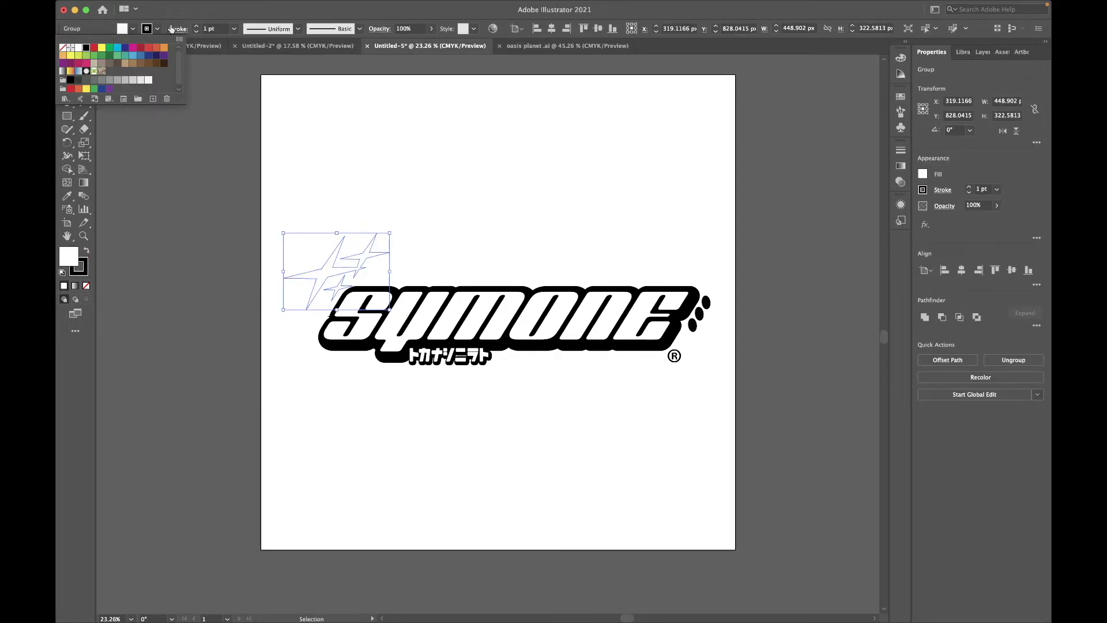
click(197, 26)
click(196, 25)
drag(341, 286, 350, 300)
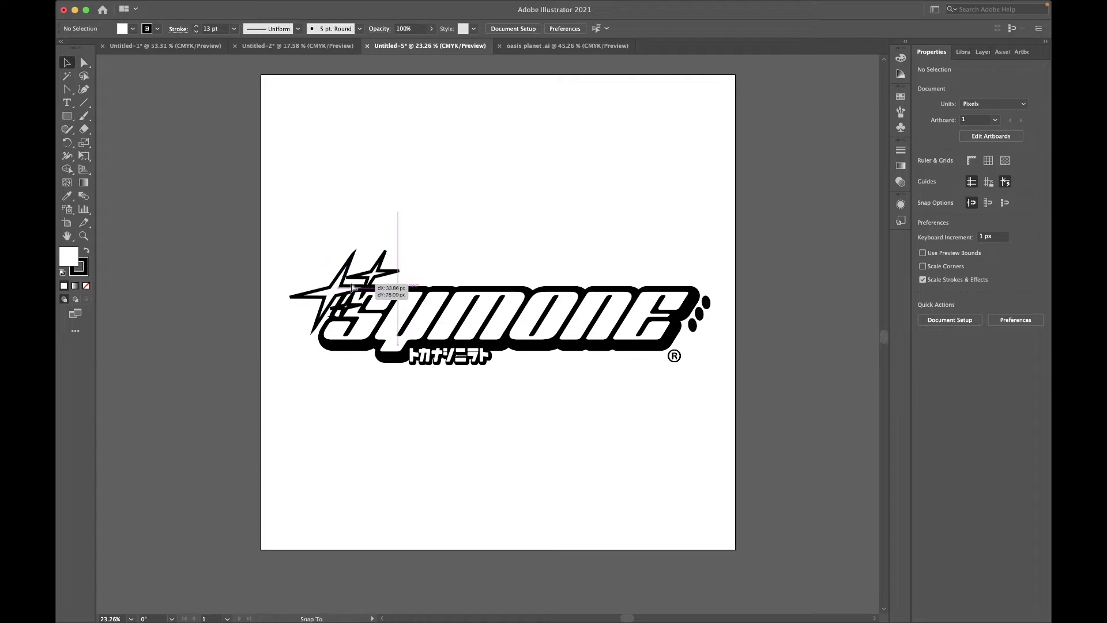
- Try a 2 pt outline on the large star, then undo back to the thicker weight
click(346, 301)
scroll(333, 277, up, 5)
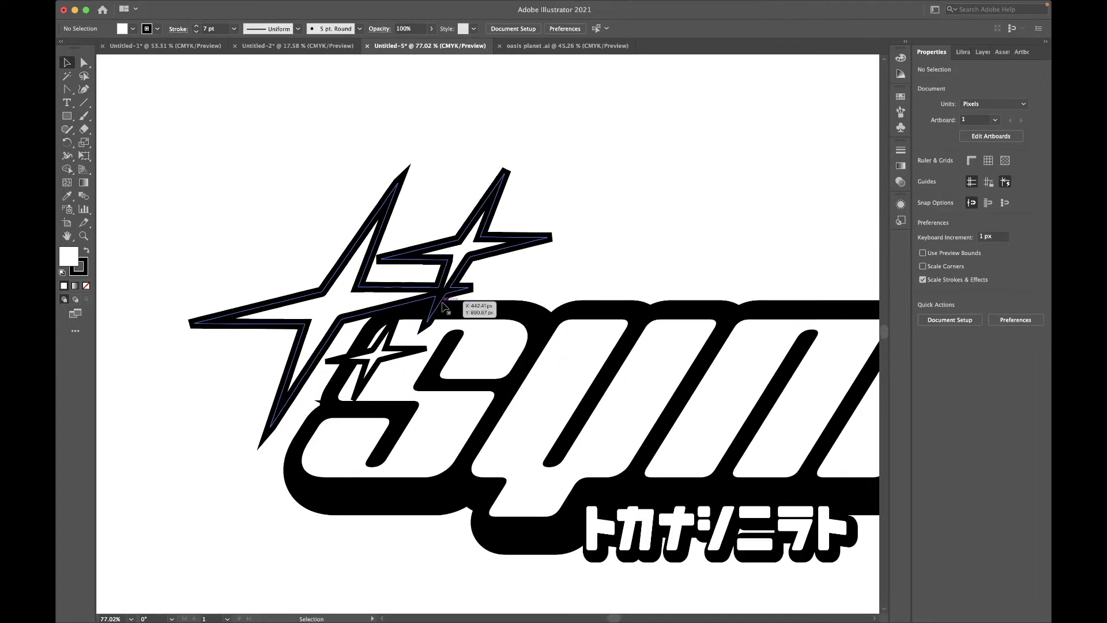
click(334, 213)
click(260, 301)
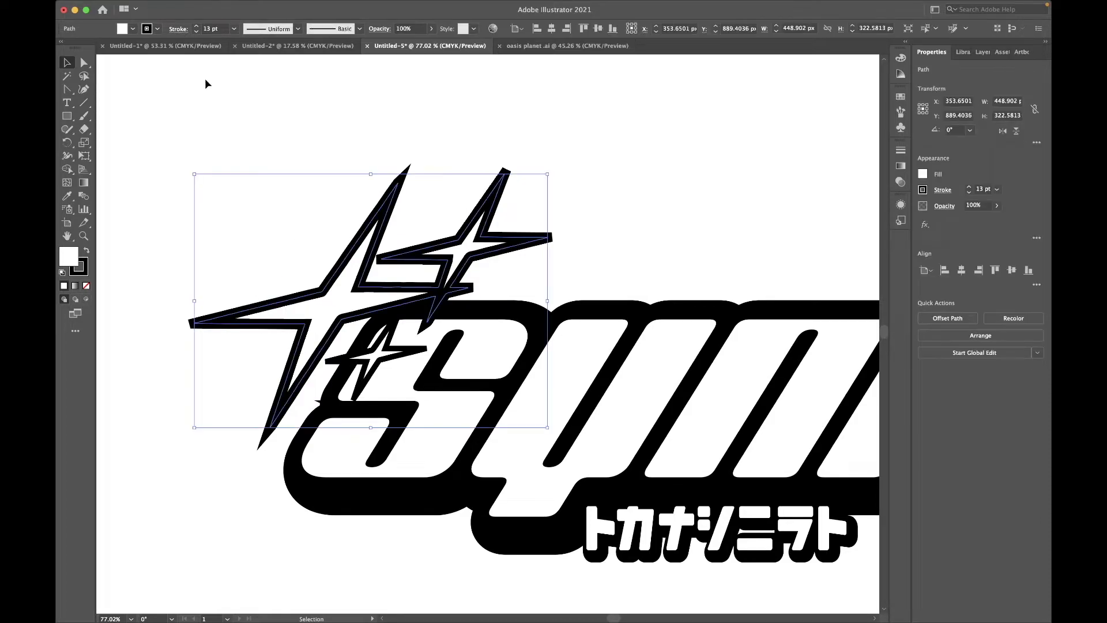
click(197, 32)
click(196, 32)
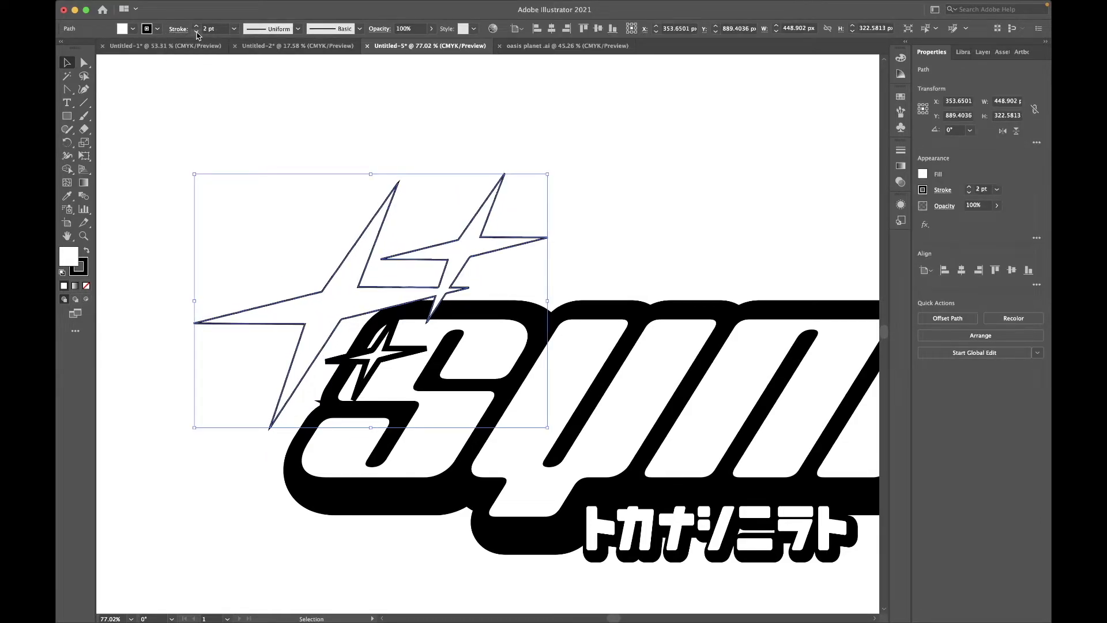
key(ctrl+z)
key(ctrl+z)
key(ctrl+z)
key(ctrl+z)
key(ctrl+z)
key(ctrl+z)
key(ctrl+z)
key(ctrl+z)
key(ctrl+z)
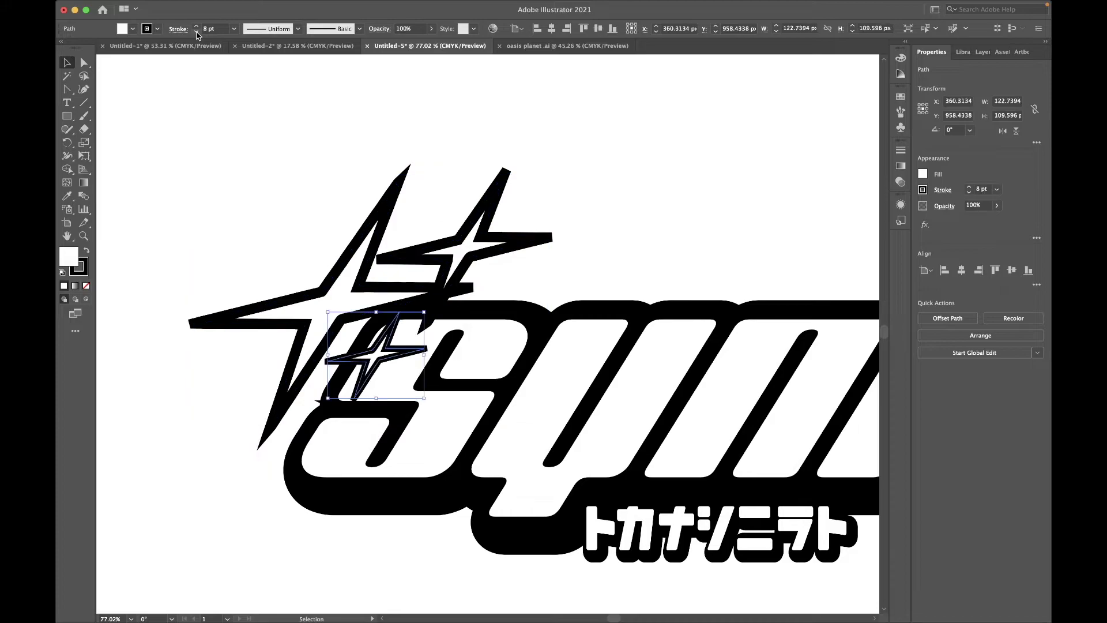
key(ctrl+z)
key(ctrl+z)
key(ctrl+z)
key(ctrl+z)
key(ctrl+z)
key(ctrl+z)
key(ctrl+z)
key(ctrl+z)
key(ctrl+z)
scroll(567, 170, down, 5)
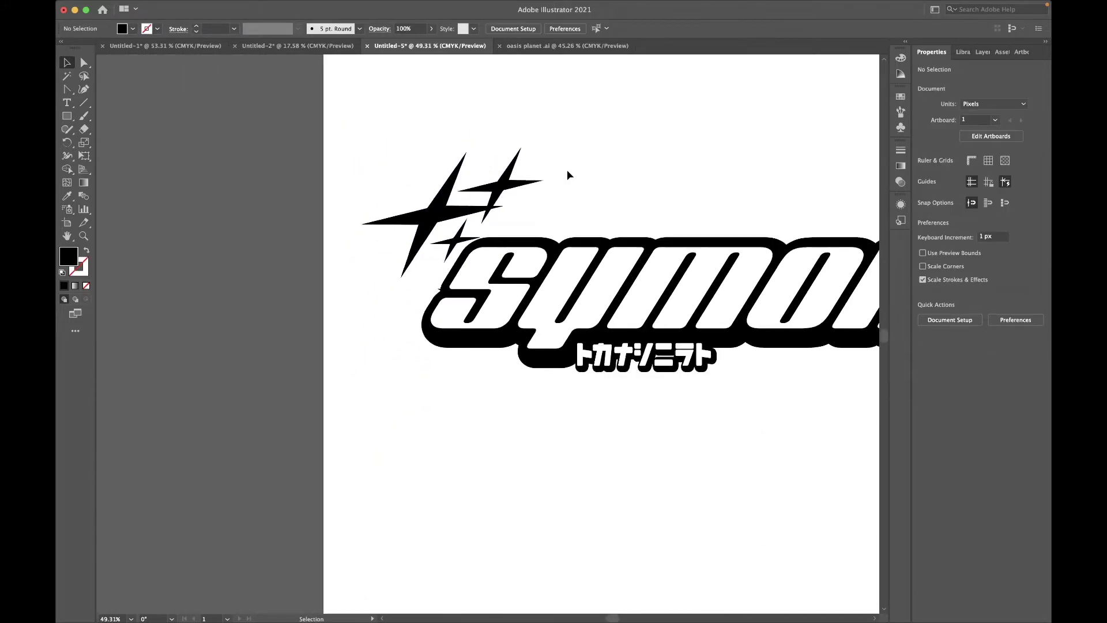
- Undo the star edits back to the original rotated star image
drag(470, 223, 473, 224)
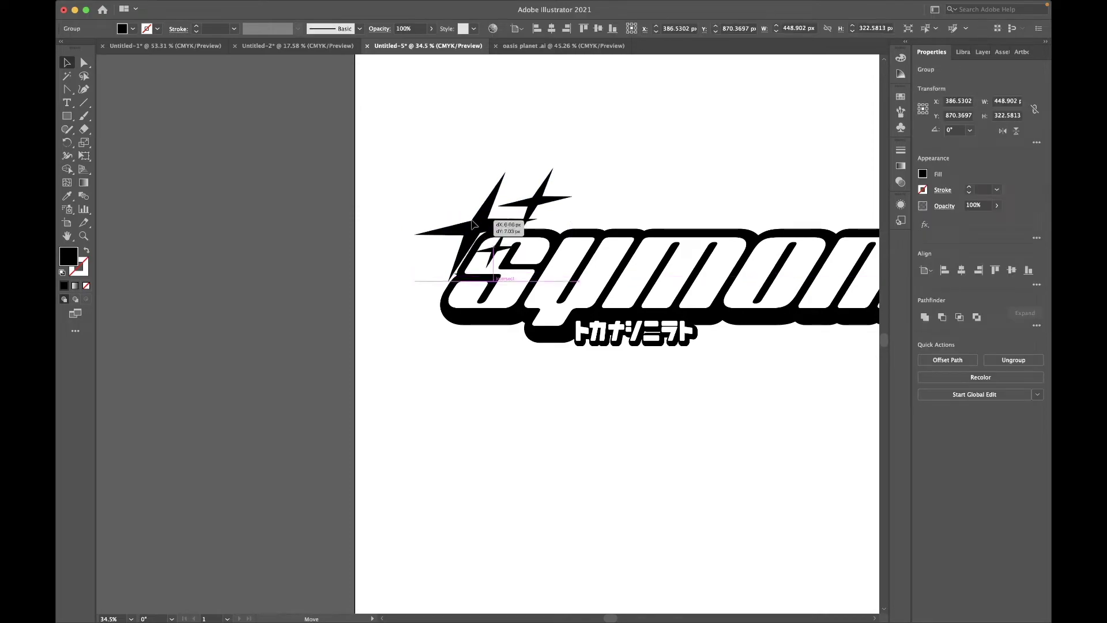
right_click(60, 577)
click(191, 6)
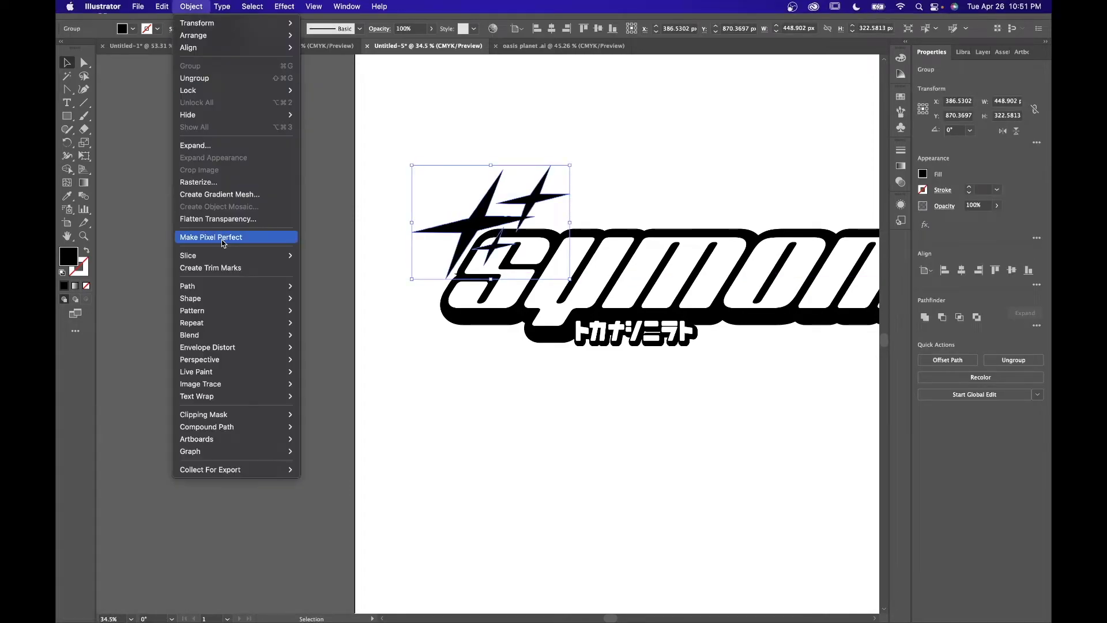
key(Escape)
key(super+z)
key(a)
key(super+z)
key(v)
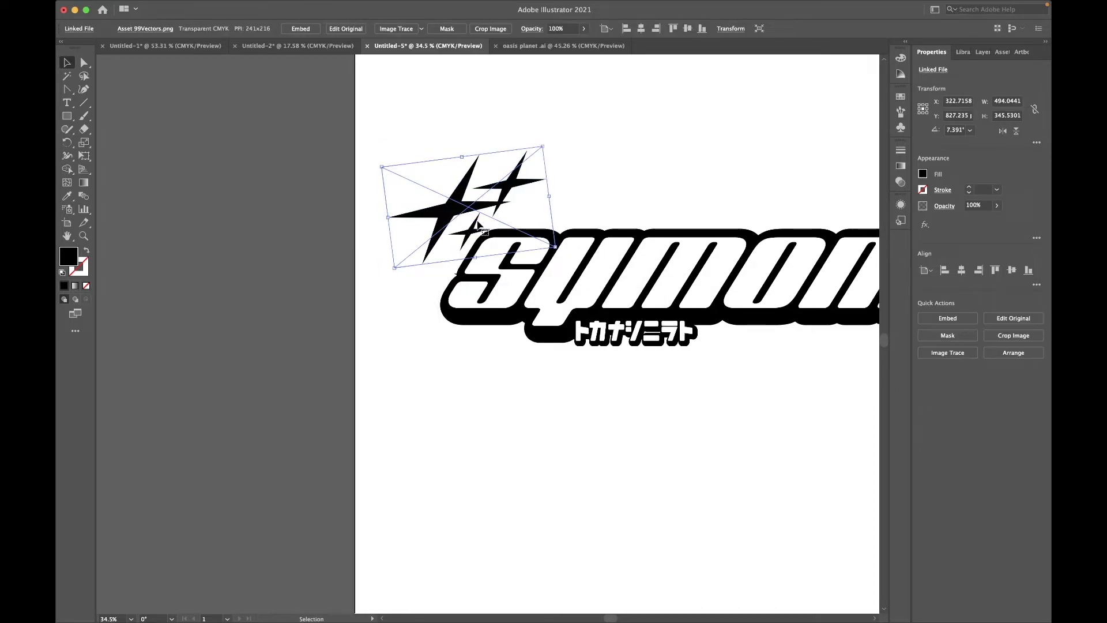
- Set the star image's fill to black
scroll(478, 225, down, 3)
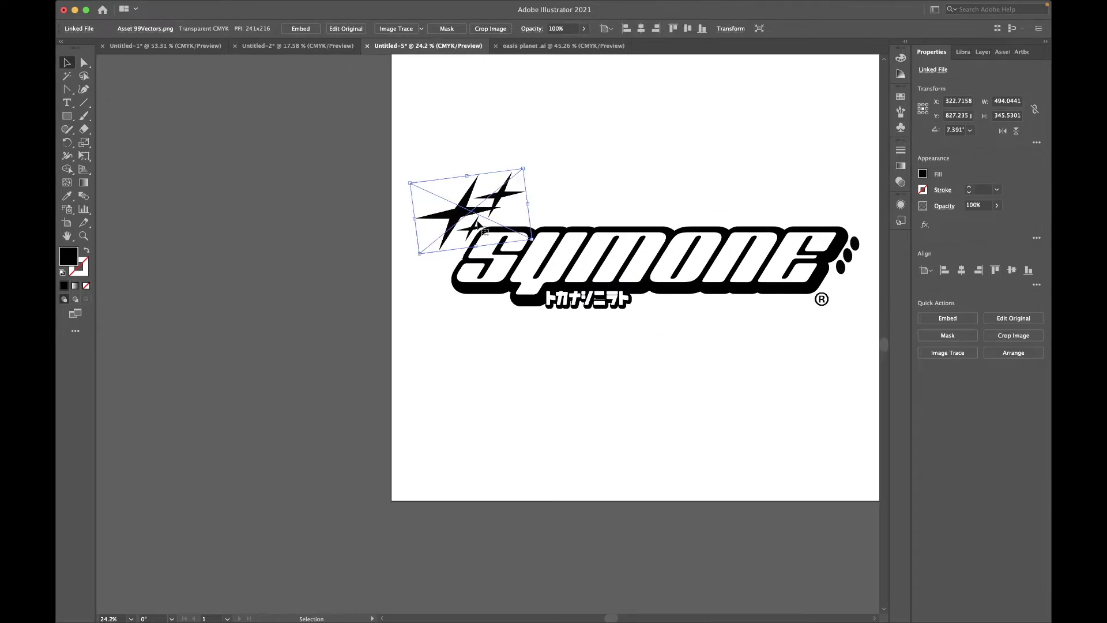
click(923, 173)
click(855, 213)
click(923, 173)
click(923, 173)
click(808, 190)
right_click(61, 451)
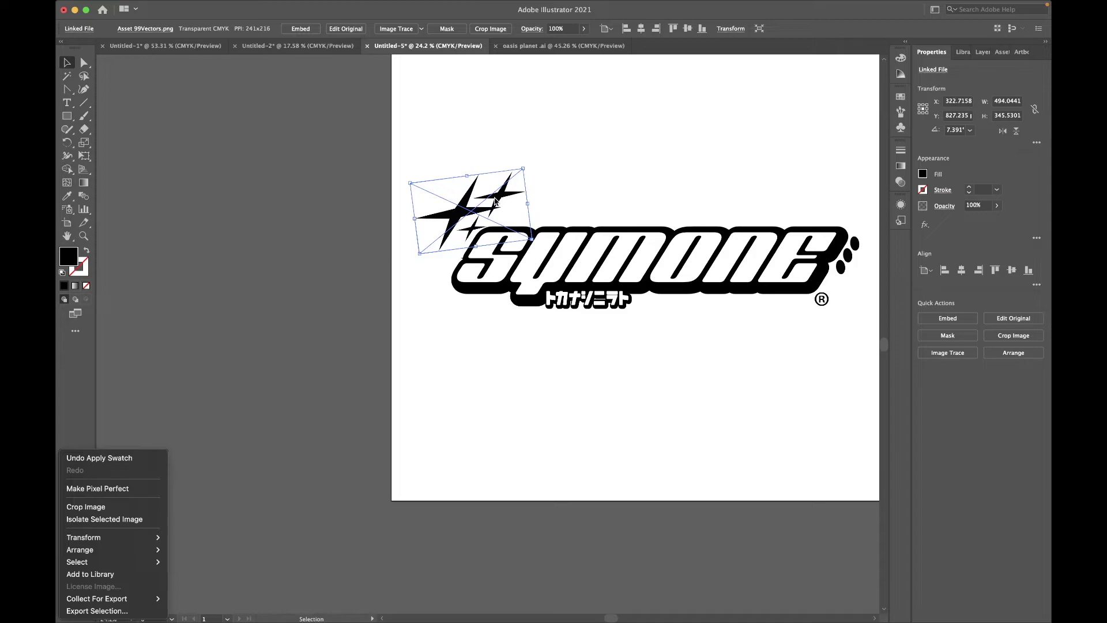
click(369, 234)
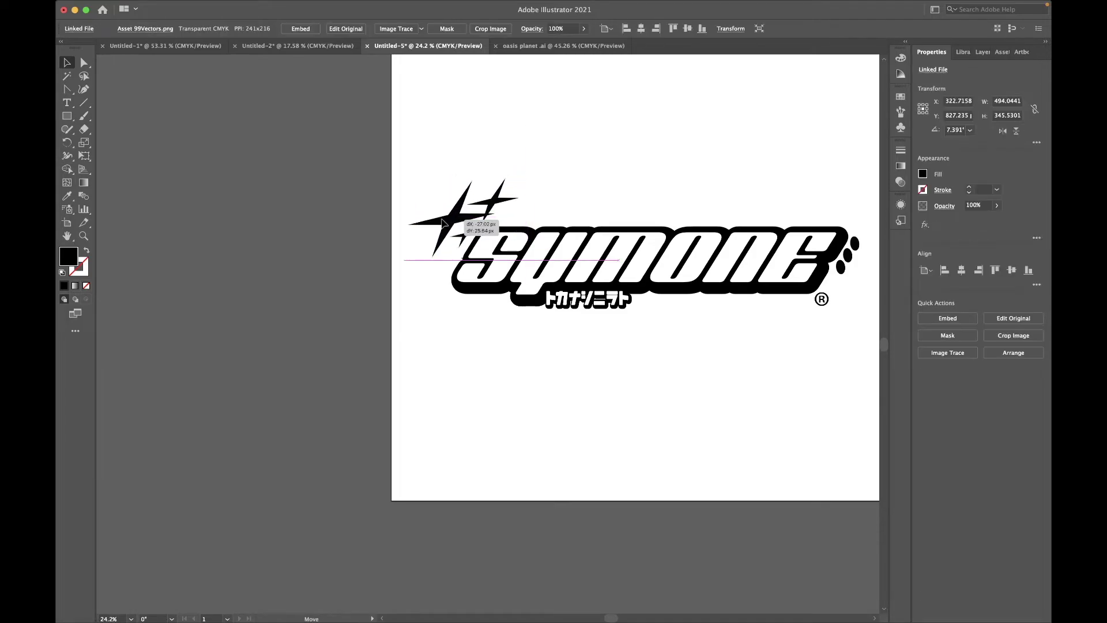
- Nudge the star image and try Make Pixel Perfect, then undo those changes
drag(450, 217, 469, 236)
right_click(469, 235)
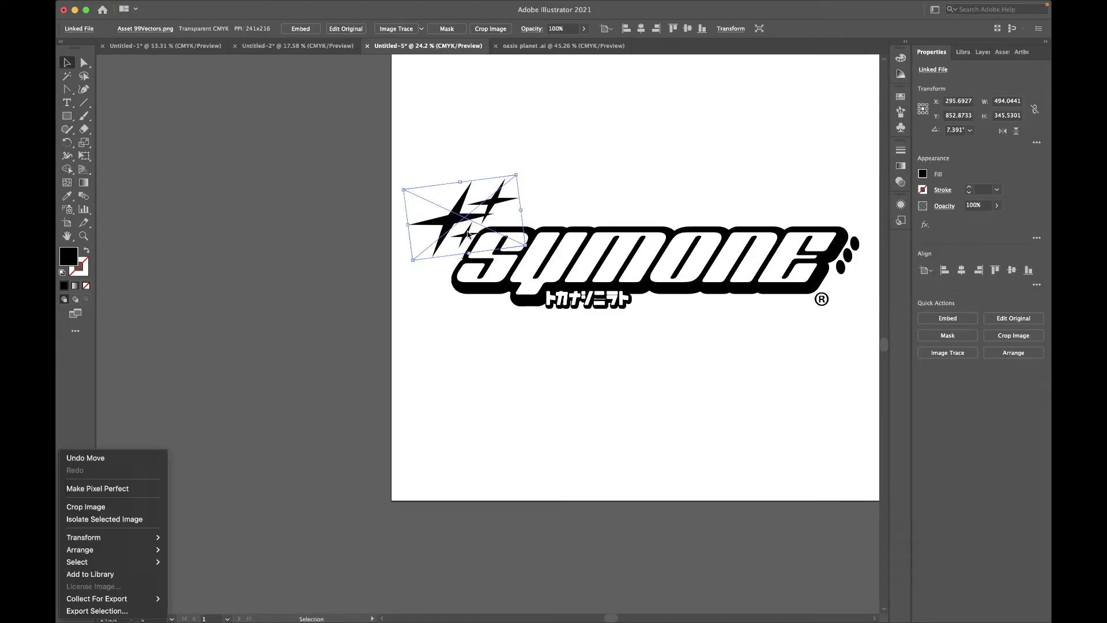
click(98, 489)
right_click(466, 219)
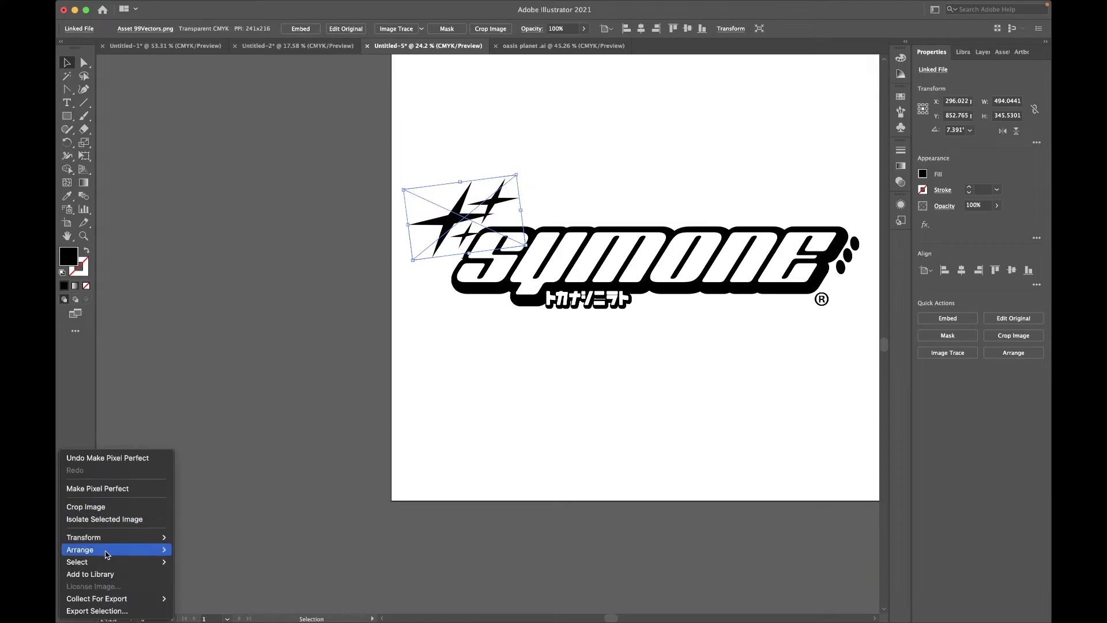
key(super+z)
scroll(506, 185, up, 3)
key(super+z)
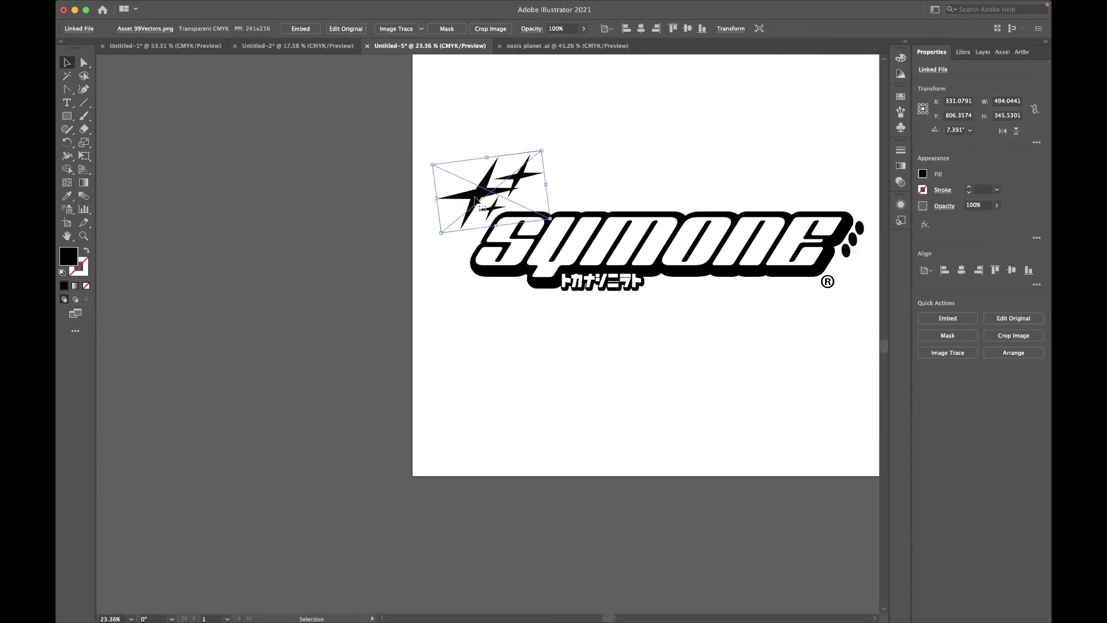
- Shrink the star image slightly beside the logo, then bring up oasis planet.ai
scroll(482, 196, down, 5)
scroll(462, 210, up, 2)
scroll(461, 210, up, 2)
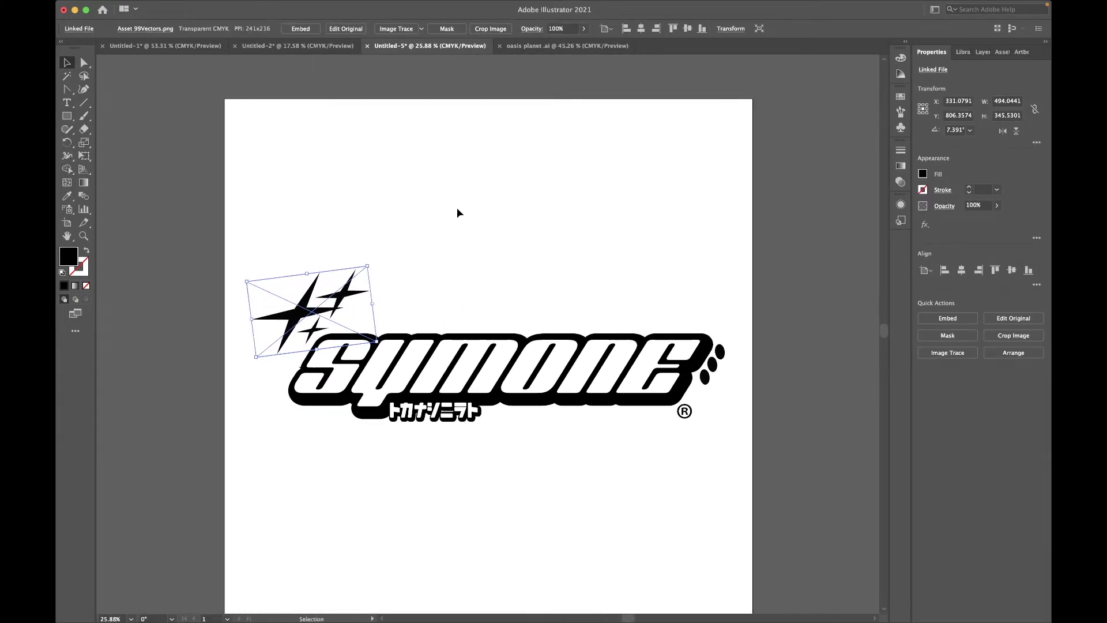
scroll(462, 208, up, 2)
drag(366, 266, 365, 281)
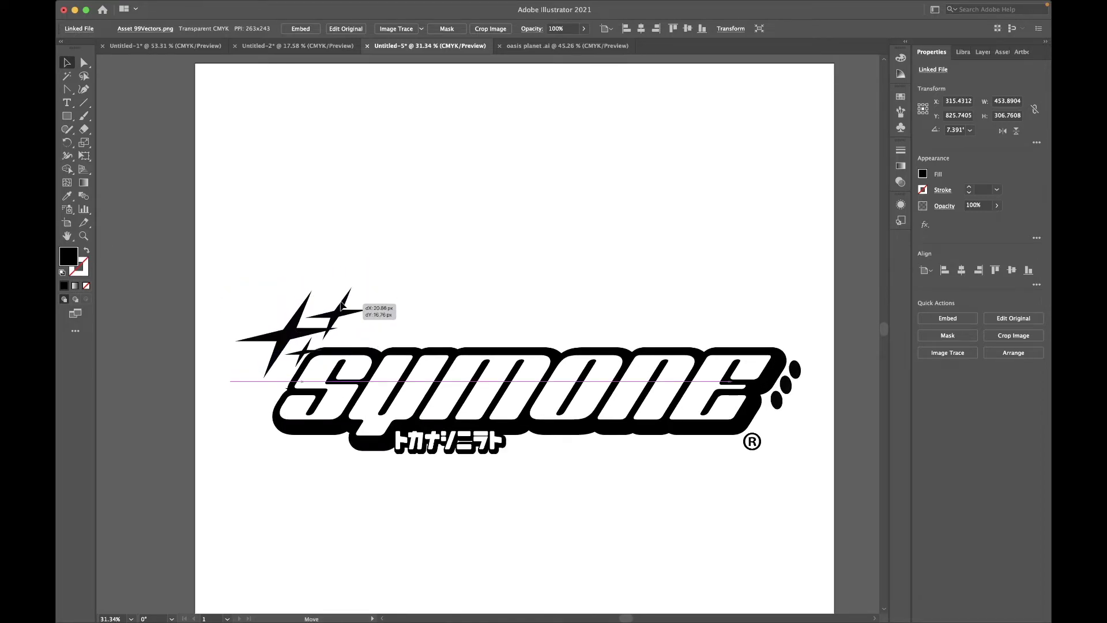
click(381, 242)
click(536, 46)
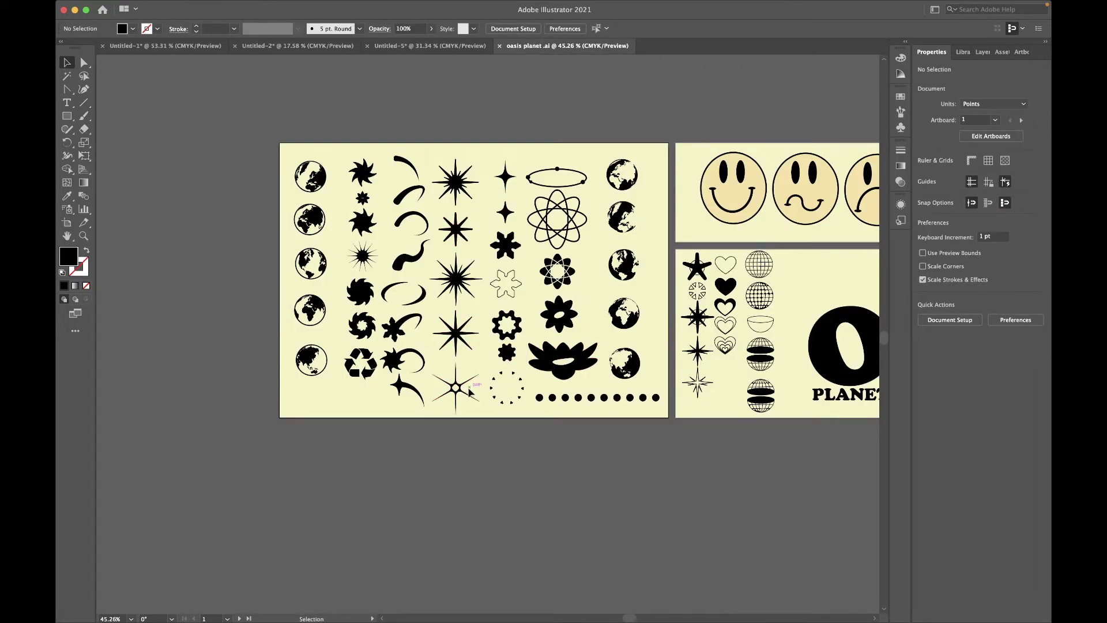
- Copy a small solid star from the Untitled-1 shapes document into the logo
key(ctrl+Tab)
key(ctrl+Tab)
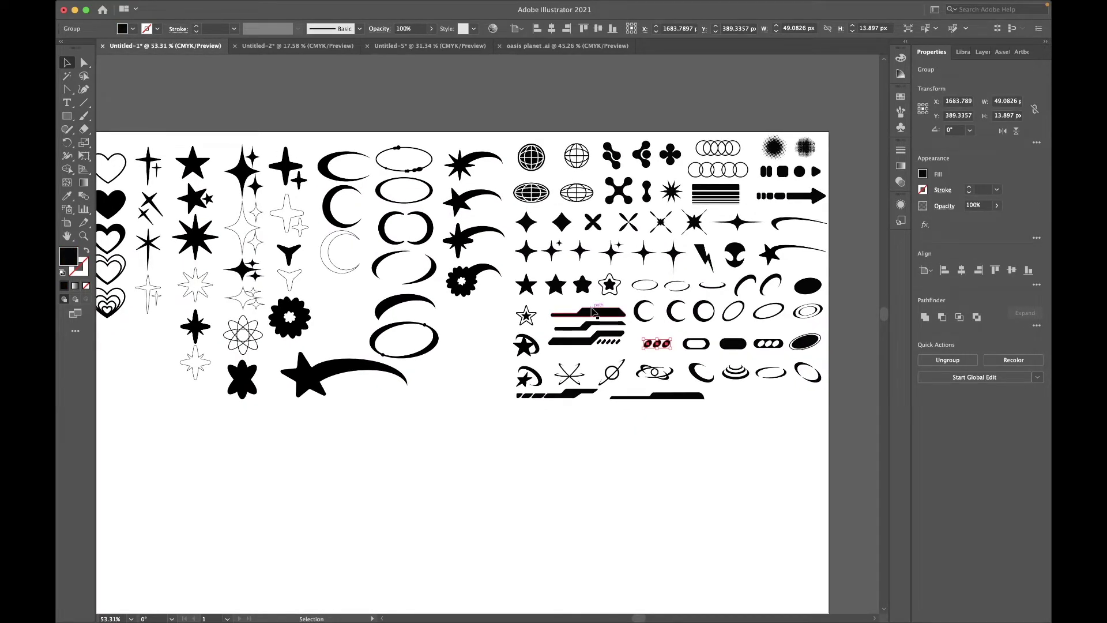
scroll(538, 312, left, 5)
scroll(538, 311, left, 3)
scroll(538, 311, left, 3)
click(552, 123)
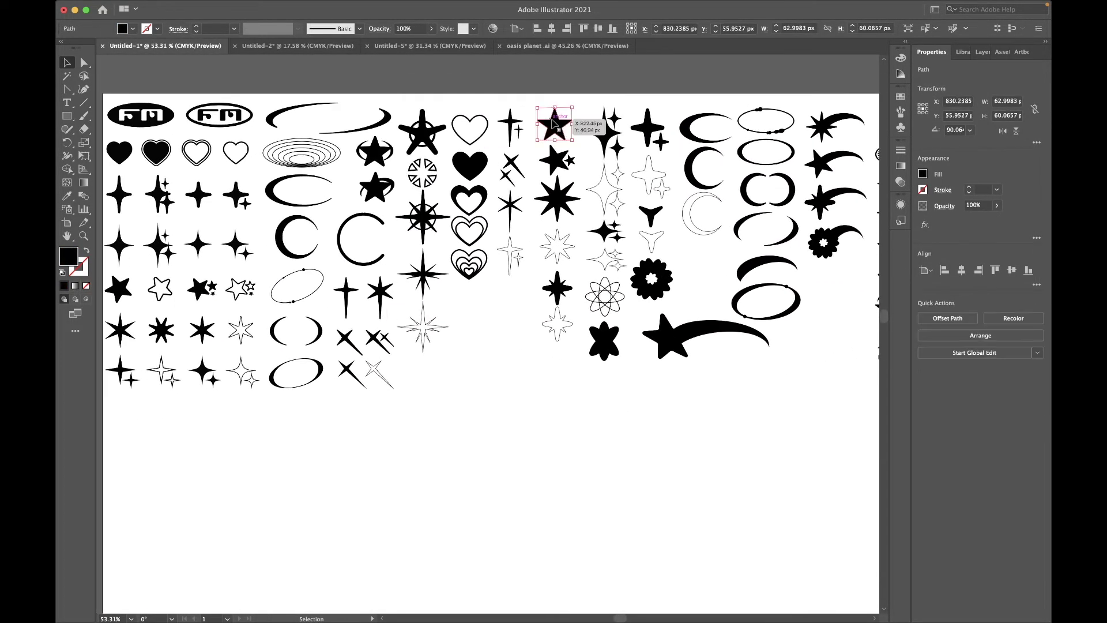
click(471, 48)
key(ctrl+v)
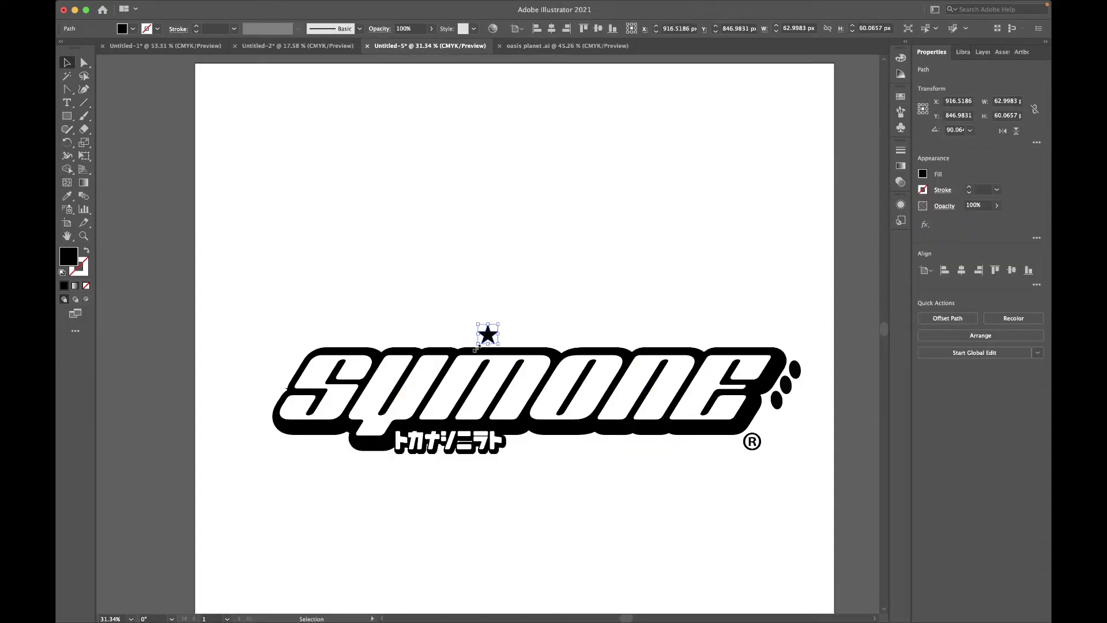
- Enlarge the pasted star and move it up onto the logo
drag(477, 344, 263, 544)
drag(363, 494, 322, 425)
right_click(96, 434)
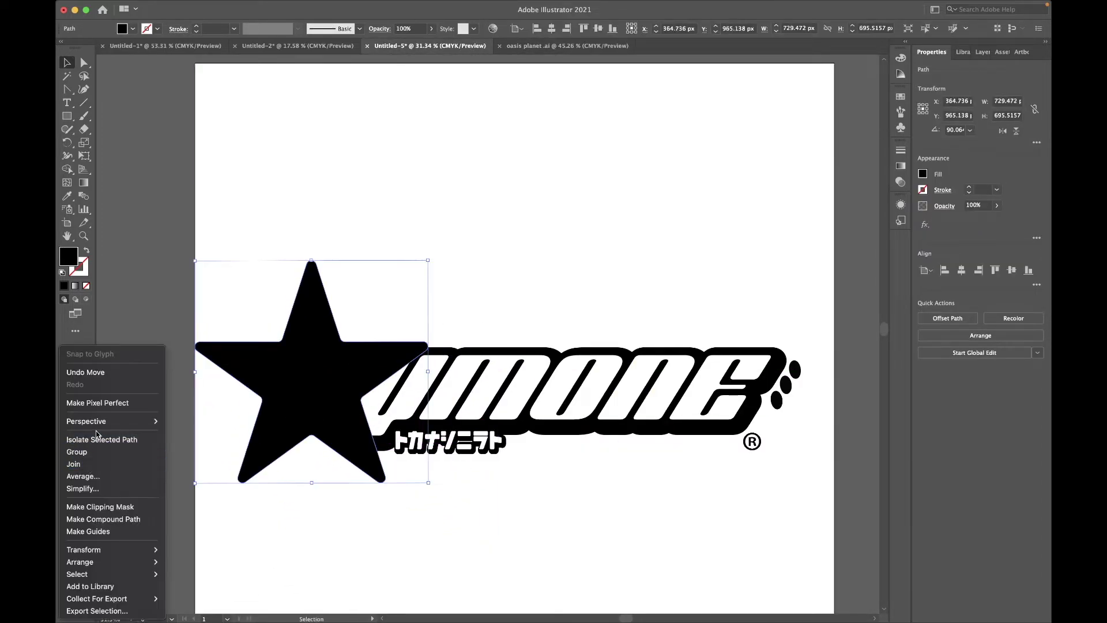
click(320, 260)
drag(320, 359, 362, 264)
right_click(126, 354)
click(198, 275)
- Give the star a white fill and 34 pt black outline, shrunk to about 254 × 273 px over the S
click(133, 28)
click(85, 48)
click(158, 28)
click(85, 52)
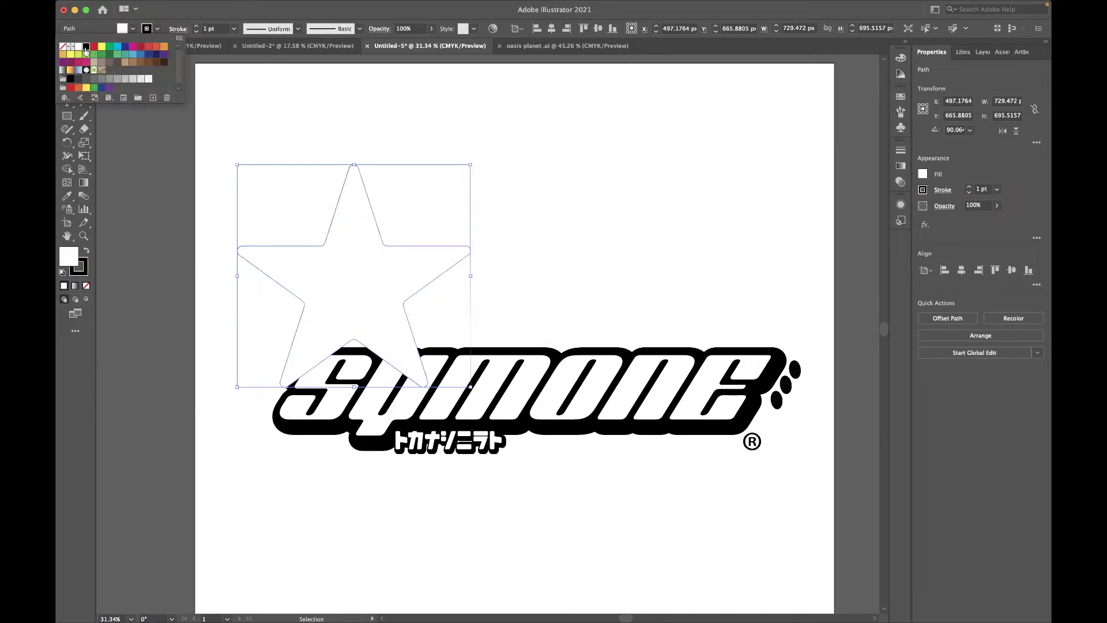
click(196, 26)
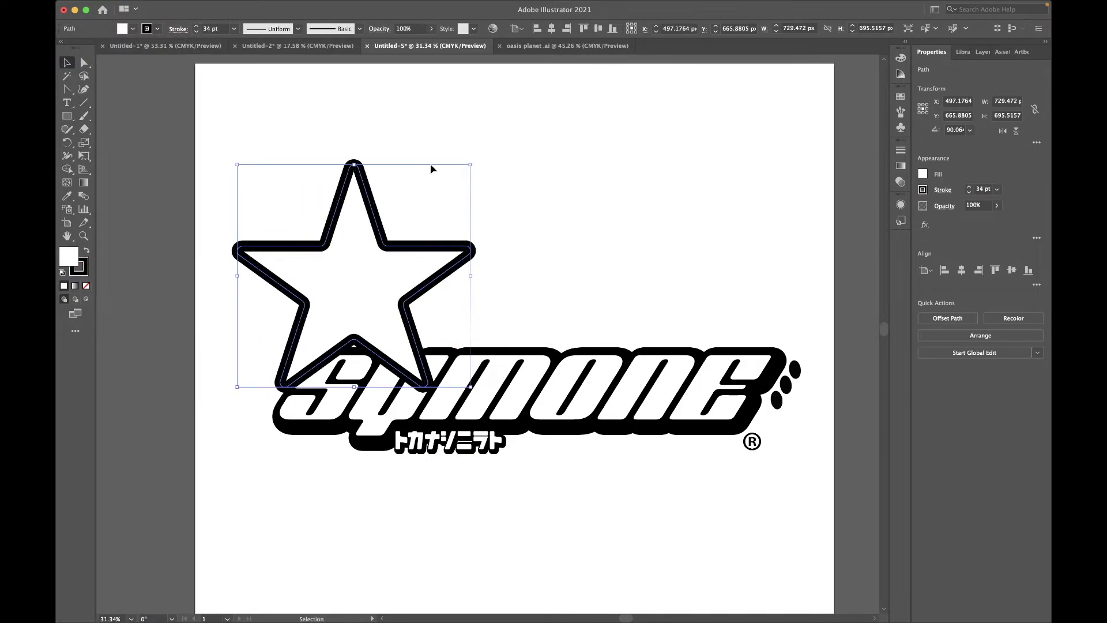
mouse_move(469, 163)
mouse_down()
mouse_move(331, 287)
mouse_move(287, 301)
mouse_move(345, 335)
mouse_up()
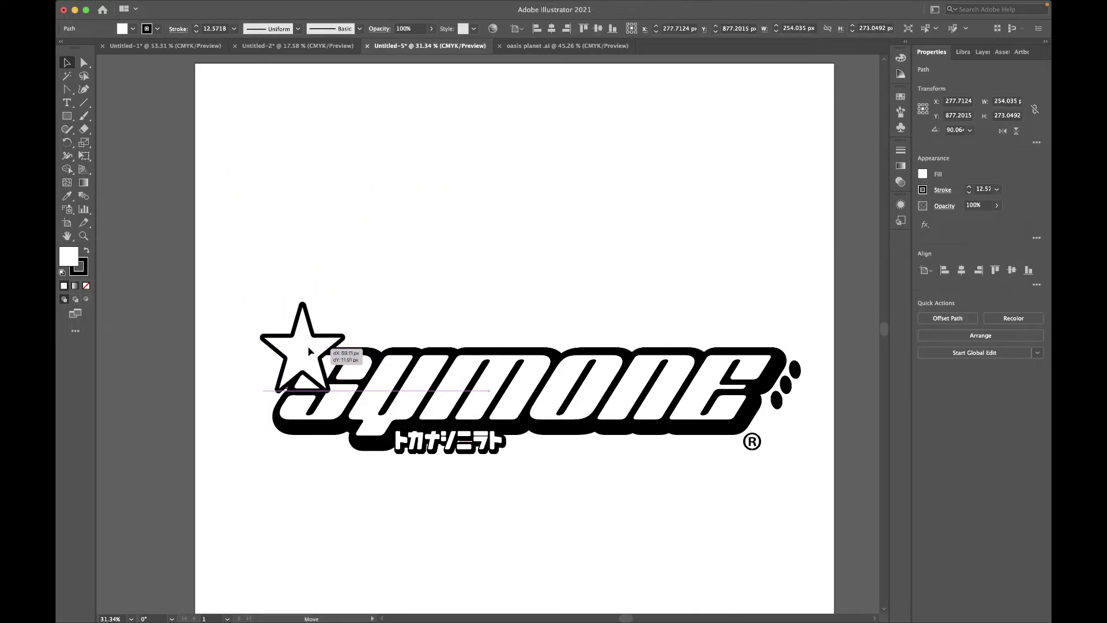
- Flatten the outlined star slightly and copy it
drag(305, 304, 334, 327)
click(376, 279)
key(ctrl+v)
key(ctrl+z)
click(312, 351)
key(shift+c)
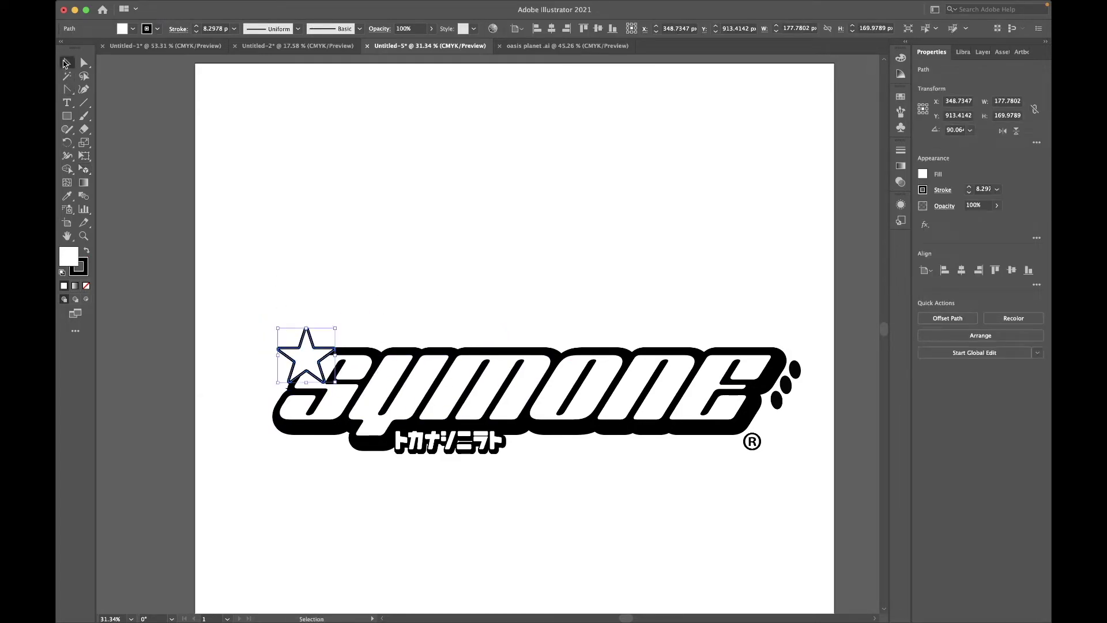
- Paste a second outlined star next to the original, enlarge it and tilt it
key(ctrl+v)
mouse_move(490, 334)
mouse_down()
mouse_move(325, 317)
mouse_move(383, 267)
mouse_up()
drag(338, 311, 279, 303)
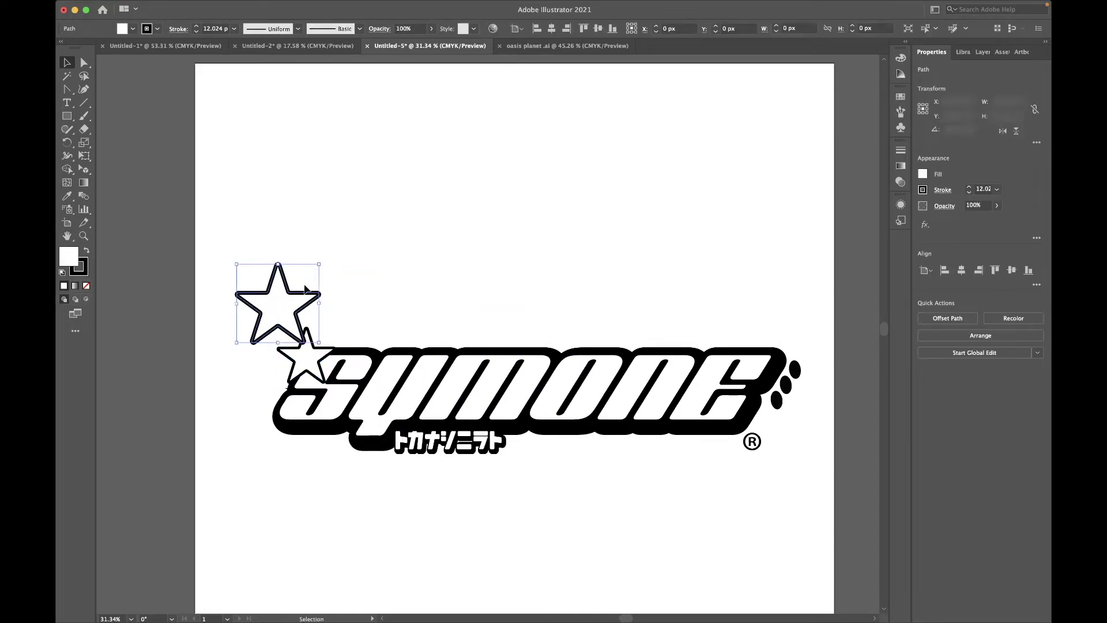
drag(323, 266, 309, 255)
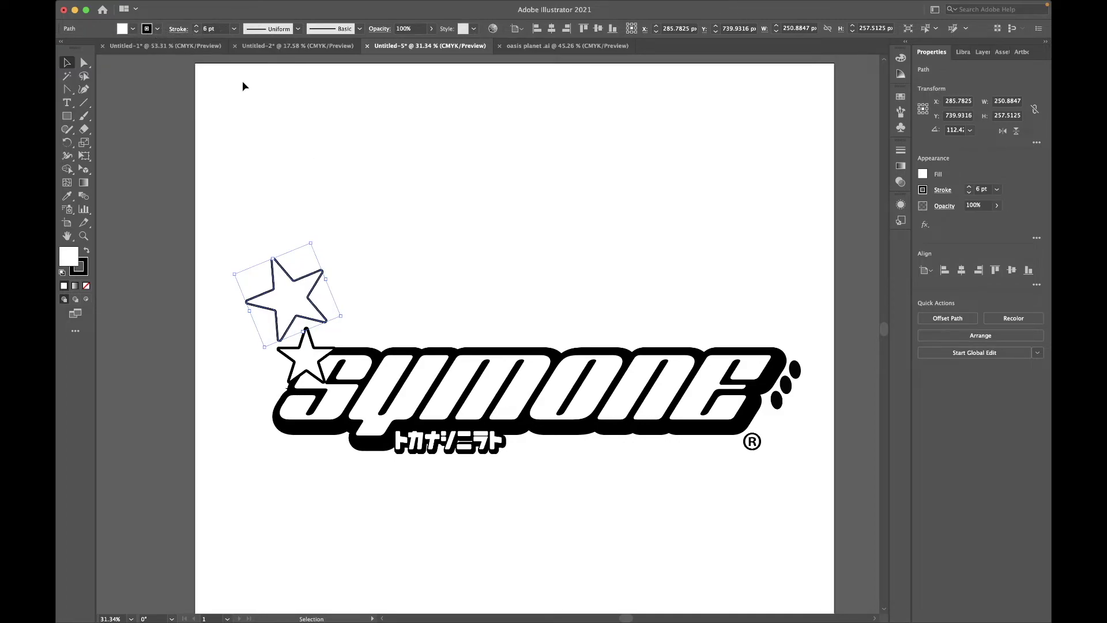
mouse_move(313, 234)
mouse_down()
mouse_move(375, 248)
mouse_move(319, 288)
mouse_up()
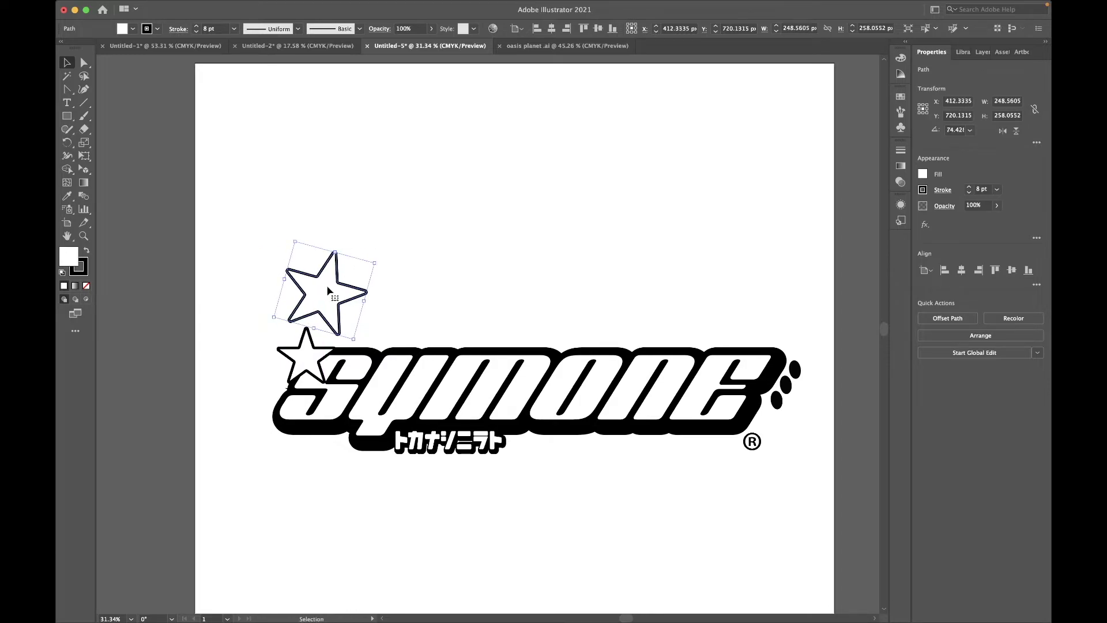
mouse_move(370, 264)
mouse_down()
mouse_move(375, 272)
mouse_move(336, 294)
mouse_move(369, 236)
mouse_up()
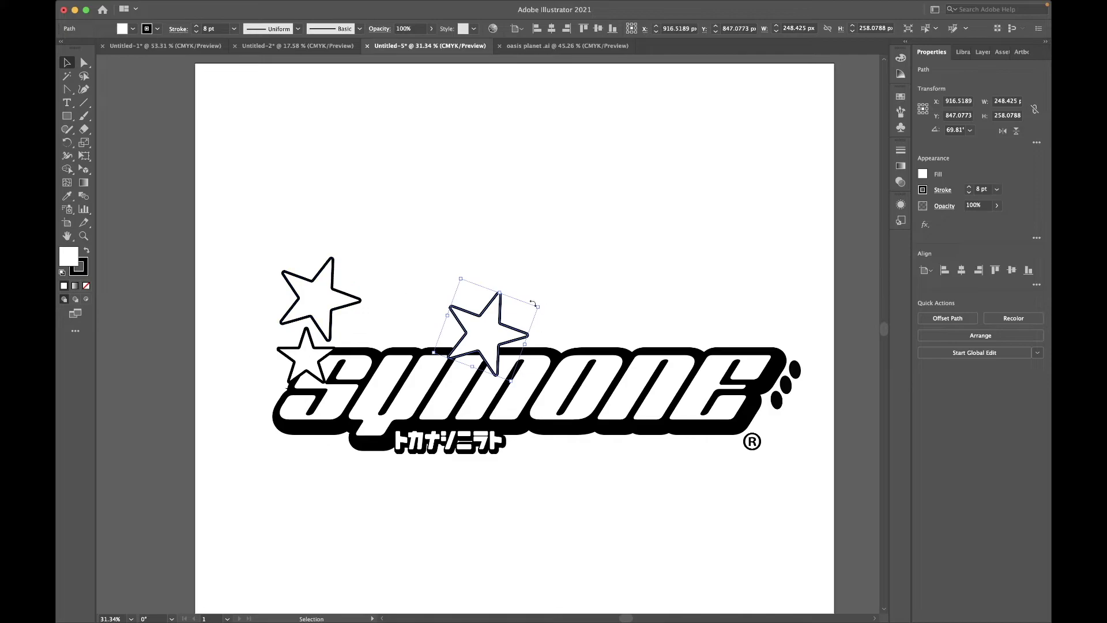
- Add a larger star up-left, shrink the other star and lower the left one
mouse_move(404, 199)
mouse_down()
mouse_move(421, 182)
mouse_move(263, 304)
mouse_up()
mouse_move(207, 259)
mouse_down()
mouse_move(221, 251)
mouse_move(261, 292)
mouse_up()
click(320, 297)
drag(360, 263, 328, 285)
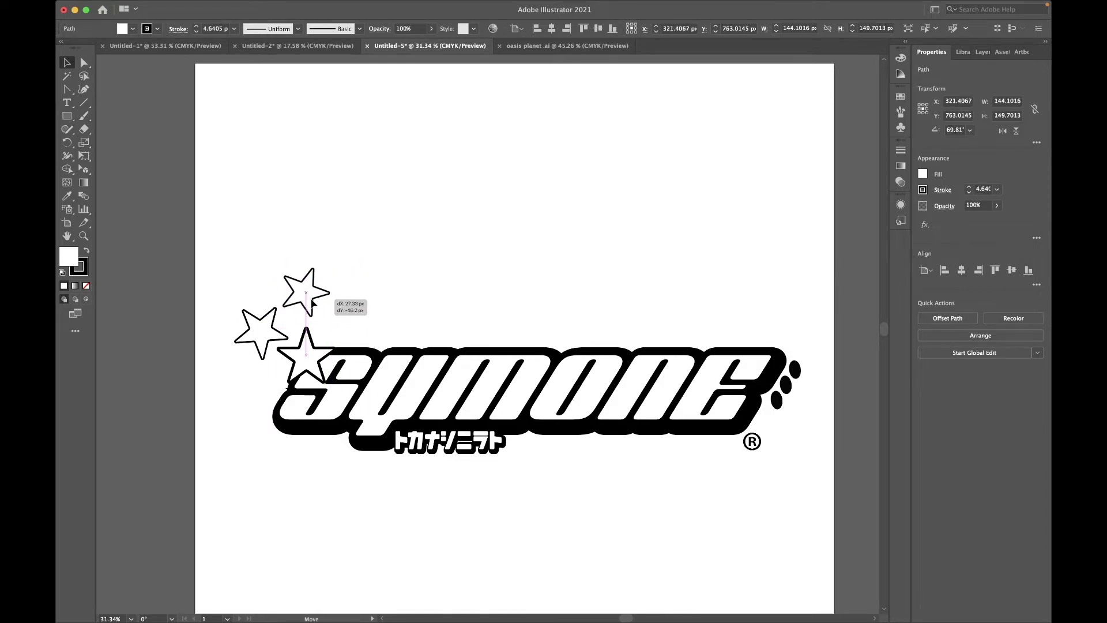
drag(258, 333, 261, 382)
- Rearrange the stars: nudge the middle one right, raise and enlarge the left one
click(314, 353)
drag(332, 336, 339, 341)
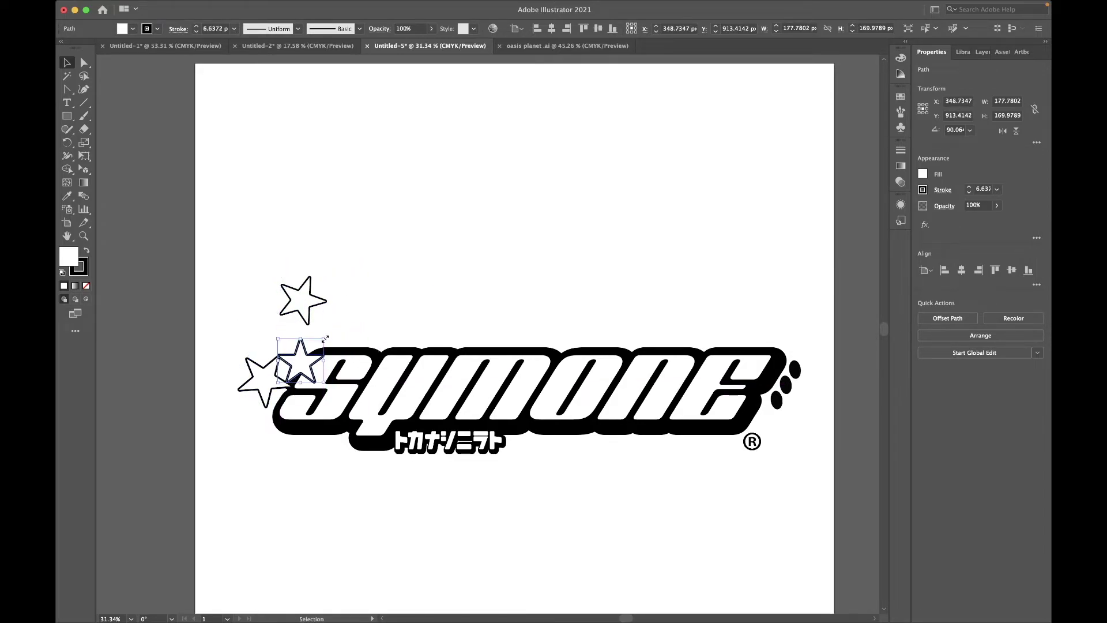
mouse_move(260, 360)
mouse_down()
mouse_move(260, 333)
mouse_move(233, 297)
mouse_up()
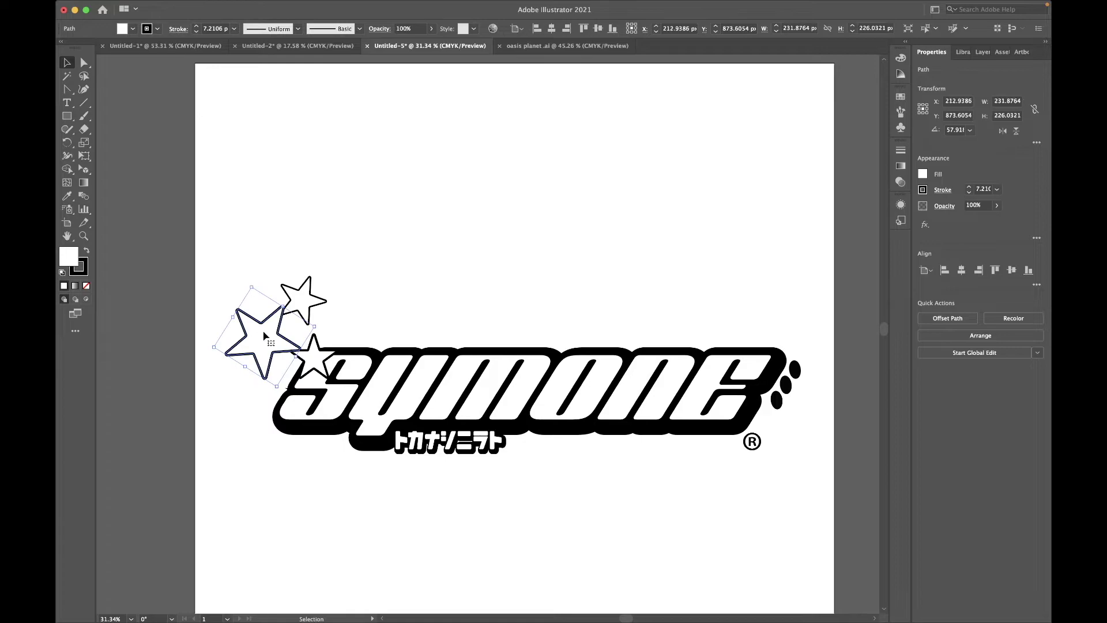
drag(264, 385, 265, 368)
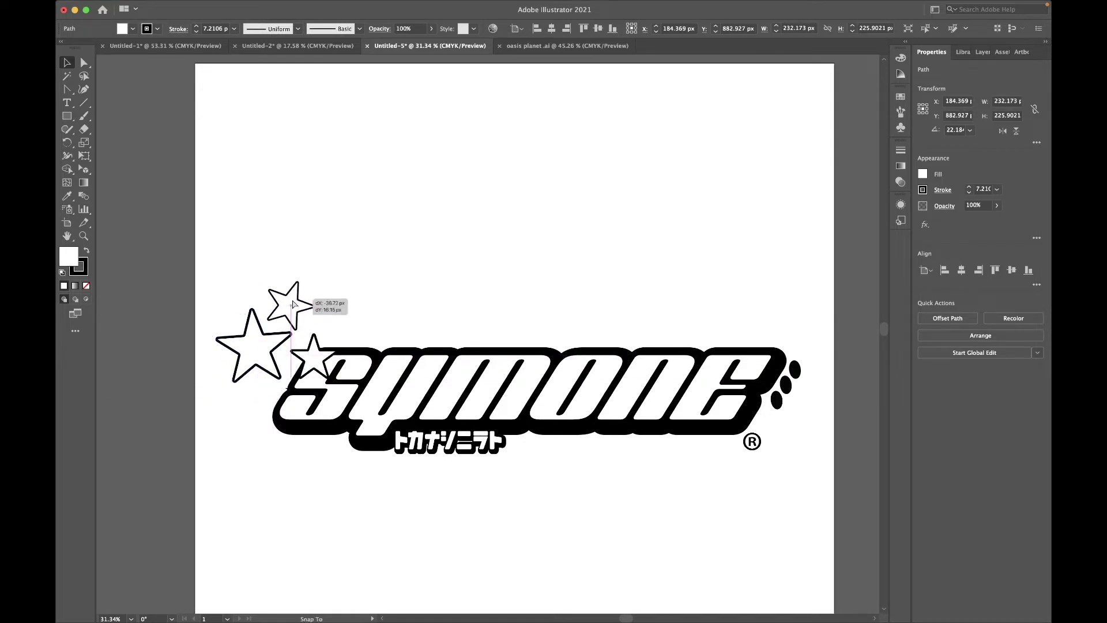
click(277, 271)
click(268, 343)
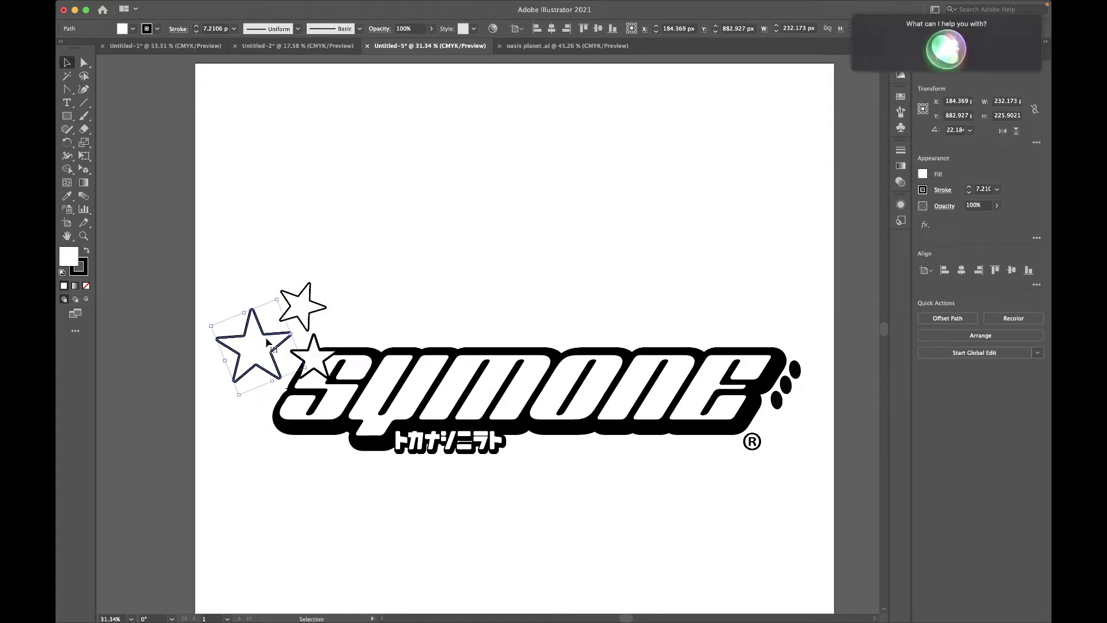
- Undo the whole star arrangement and cycle through the open documents
key(ctrl+z)
key(ctrl+z)
key(ctrl+z)
key(ctrl+z)
key(ctrl+Tab)
key(ctrl+shift+Tab)
- Paste the dotted ellipse from the shape sheet over the SYMONE logo and enlarge it
key(ctrl+shift+Tab)
key(ctrl+shift+Tab)
scroll(592, 257, left, 3)
scroll(577, 254, left, 3)
scroll(502, 248, right, 5)
scroll(483, 249, right, 7)
scroll(484, 249, left, 3)
key(ctrl+shift+Tab)
key(ctrl+shift+Tab)
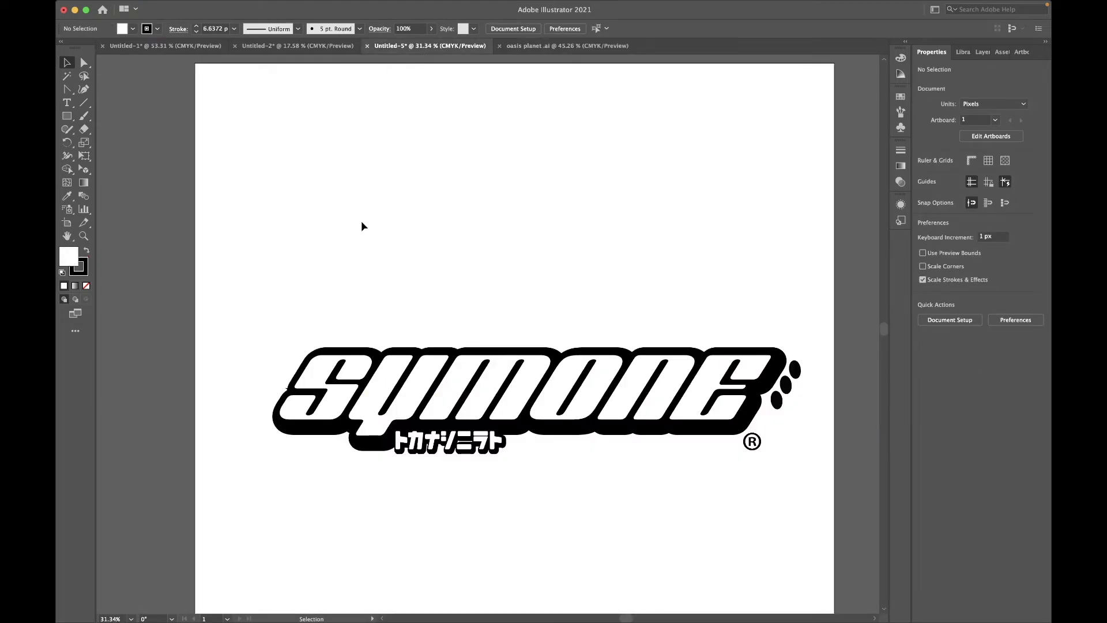
key(ctrl+v)
drag(506, 342, 702, 523)
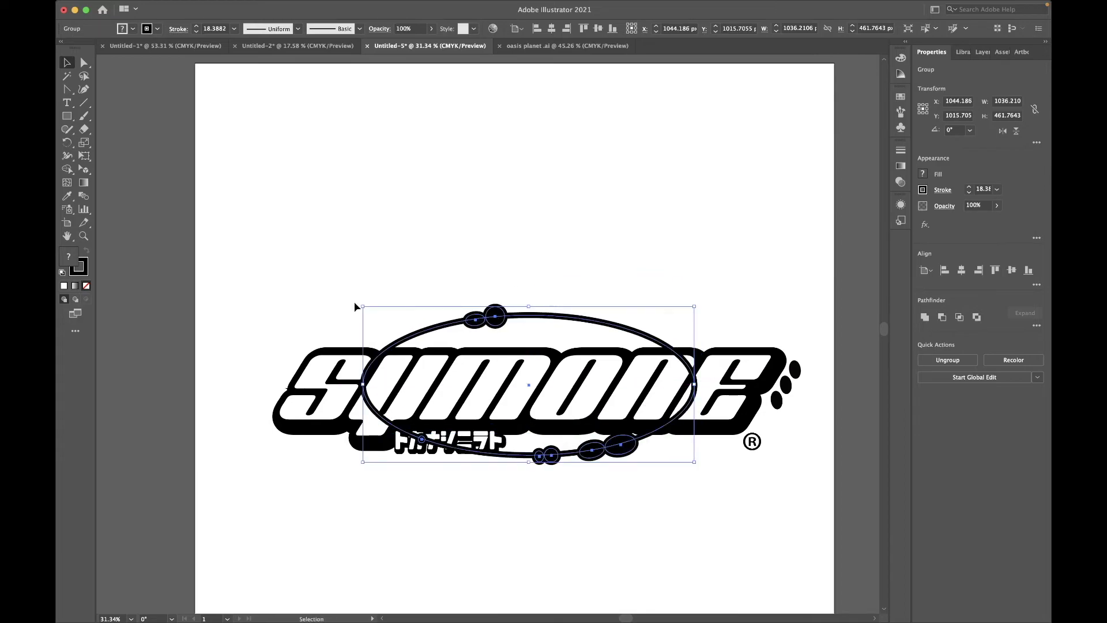
- Enlarge the dotted ellipse around the whole logo, send it to back and stretch it taller
drag(472, 326, 367, 300)
right_click(362, 346)
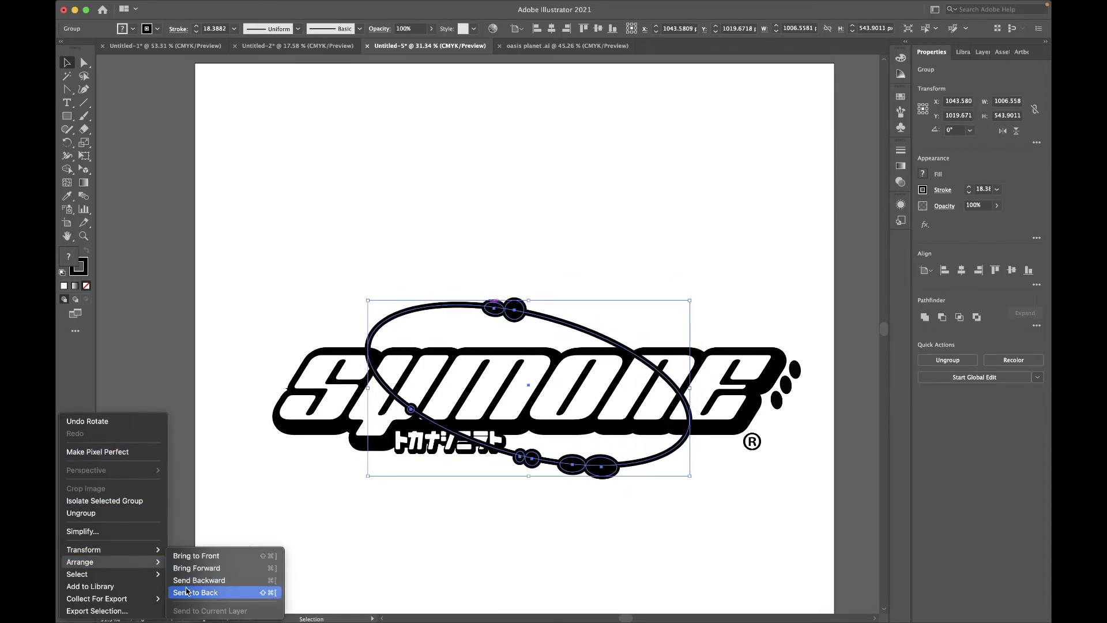
click(253, 590)
click(485, 246)
click(501, 309)
mouse_move(688, 305)
mouse_down()
mouse_move(739, 273)
mouse_move(660, 260)
mouse_up()
key(ctrl+z)
key(ctrl+z)
drag(524, 295, 524, 281)
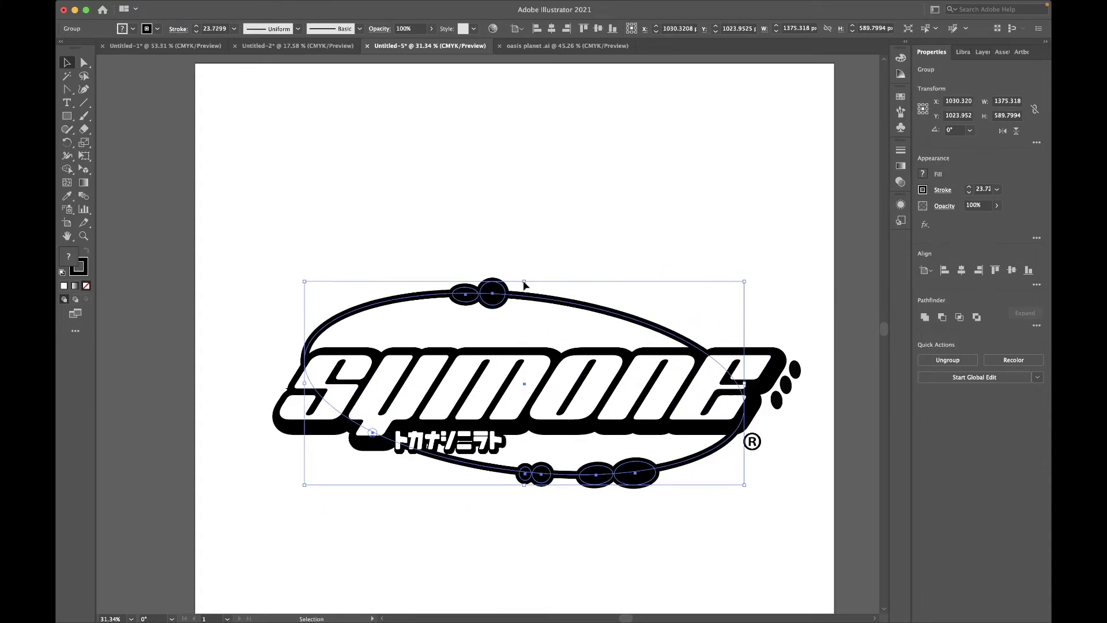
key(ctrl+z)
- Cycle through the open documents to bring up the shape sheet
click(520, 283)
click(520, 46)
click(461, 49)
click(306, 46)
click(167, 46)
scroll(441, 273, right, 3)
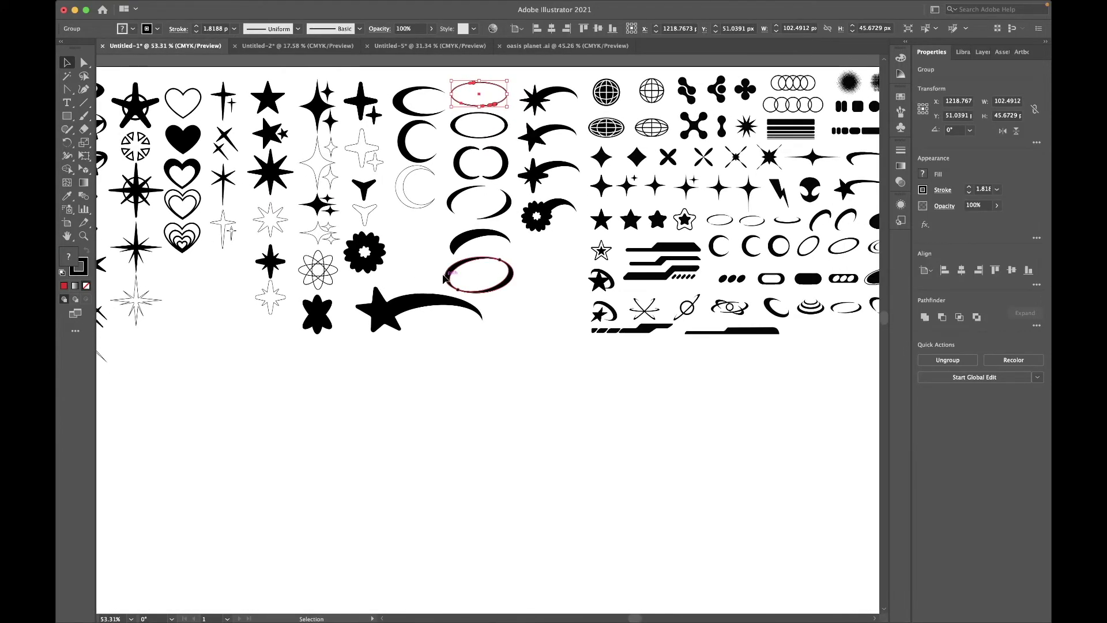
- Replace the dotted ellipse in the logo with the wide swoosh from the shape sheet
scroll(442, 274, left, 5)
scroll(442, 273, left, 5)
click(400, 115)
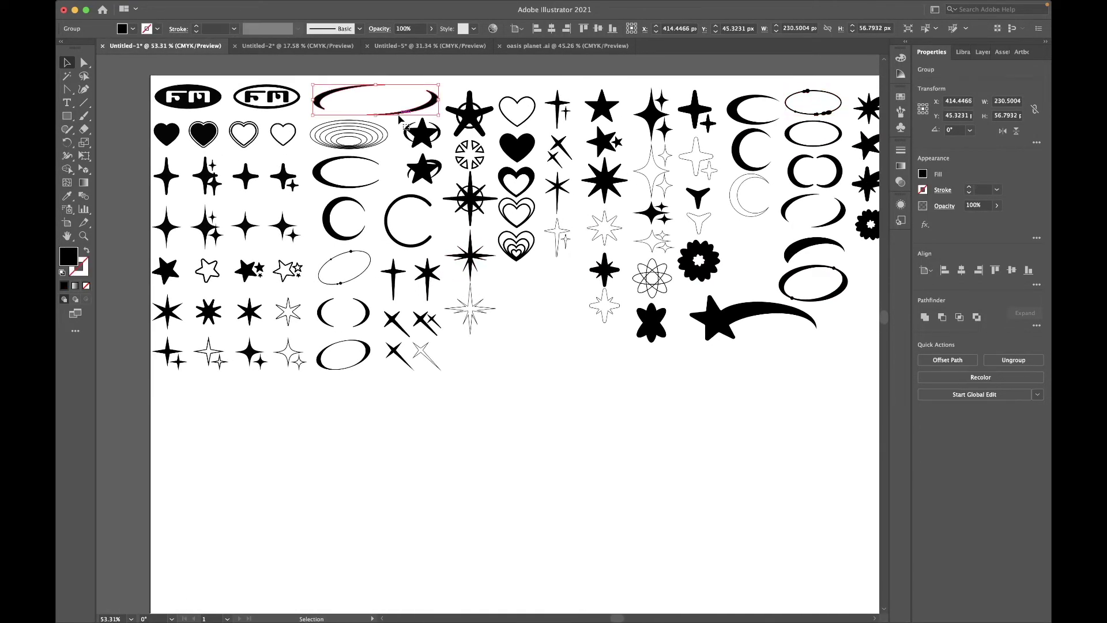
click(429, 46)
key(Delete)
key(ctrl+v)
- Scale the swoosh down over the logo and send it behind the lettering
mouse_move(582, 329)
mouse_down()
mouse_move(703, 607)
mouse_move(720, 605)
mouse_up()
drag(452, 180, 242, 129)
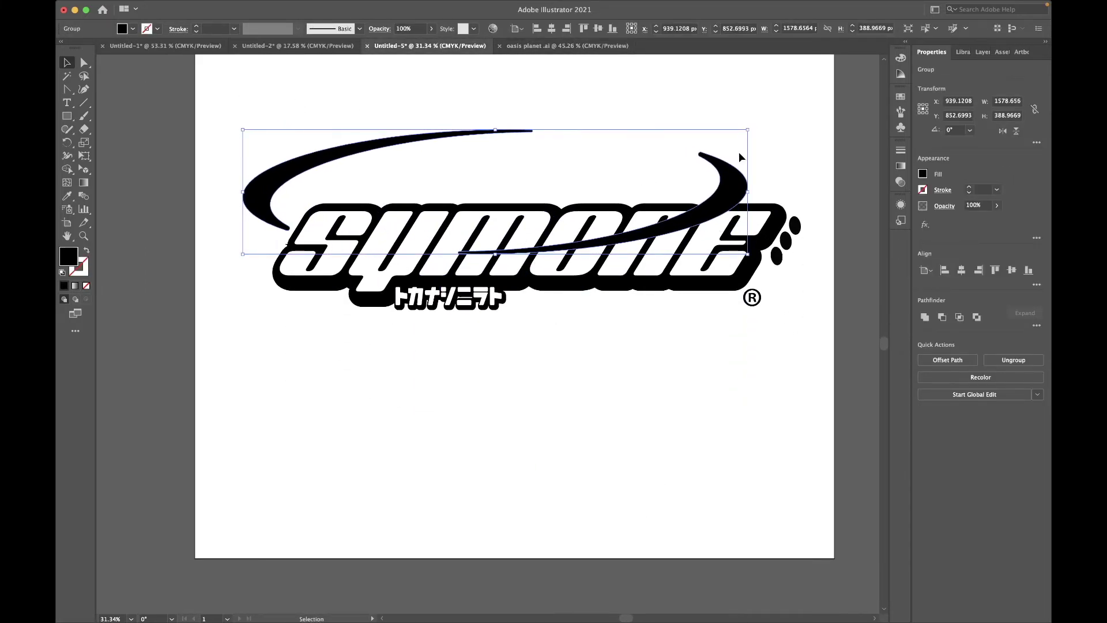
mouse_move(745, 132)
mouse_down()
mouse_move(657, 183)
mouse_move(678, 240)
mouse_move(752, 176)
mouse_up()
right_click(61, 507)
mouse_move(84, 549)
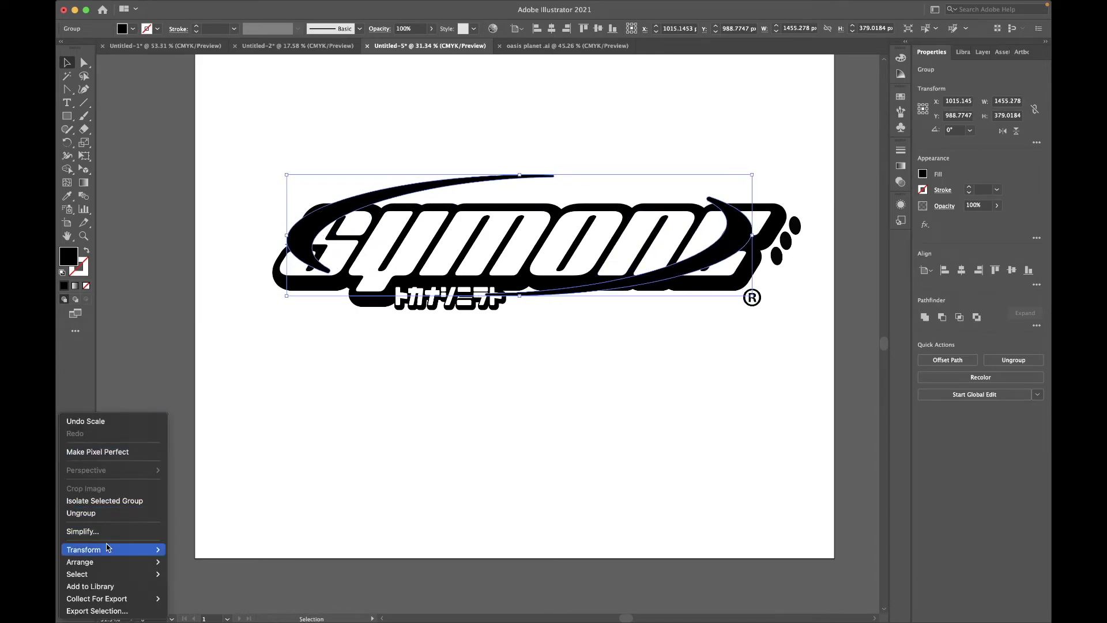
click(199, 597)
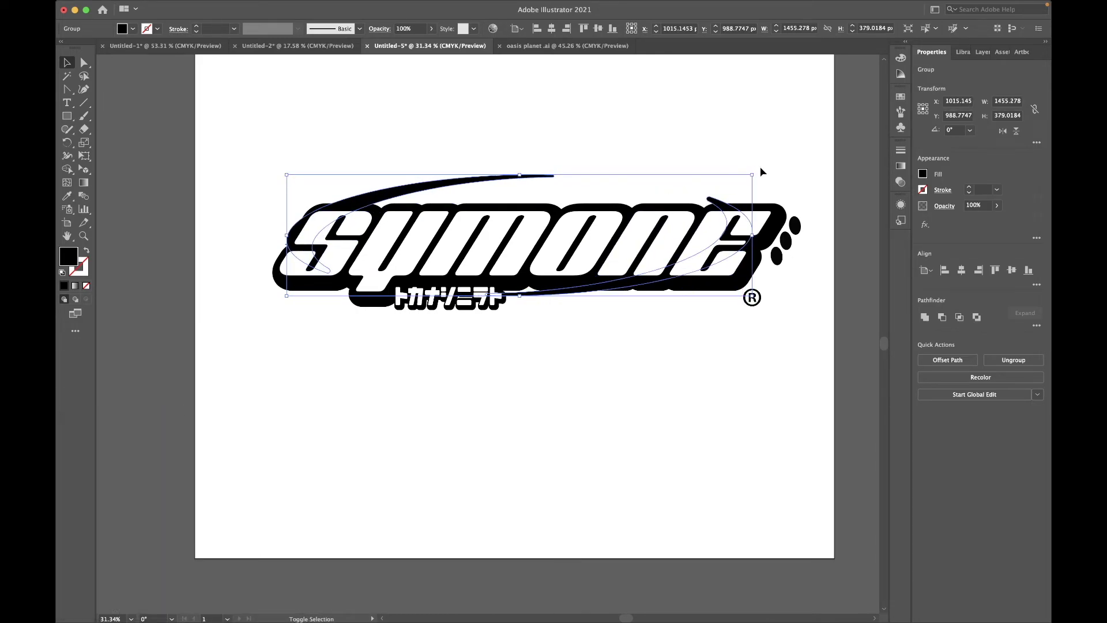
- Rotate the swoosh clockwise and enlarge it to encircle the logo
drag(779, 199, 785, 211)
drag(300, 140, 292, 140)
drag(739, 332, 751, 371)
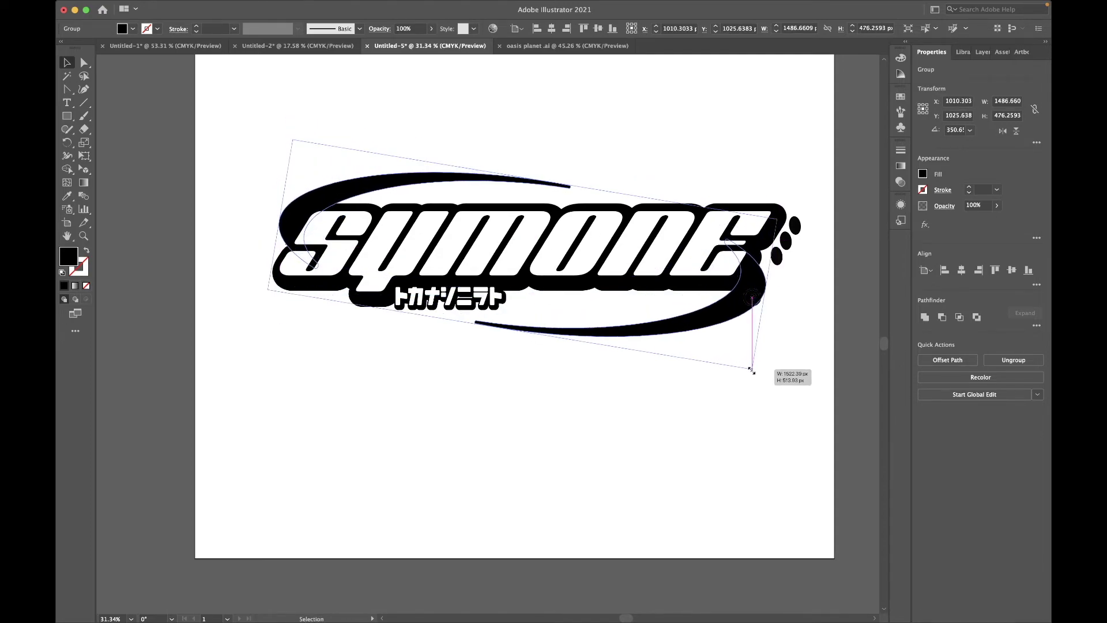
key(super+shift+a)
- Move the ® mark up beside the speed dots and shrink it
double_click(752, 298)
double_click(780, 320)
double_click(752, 297)
key(Escape)
drag(757, 304, 777, 293)
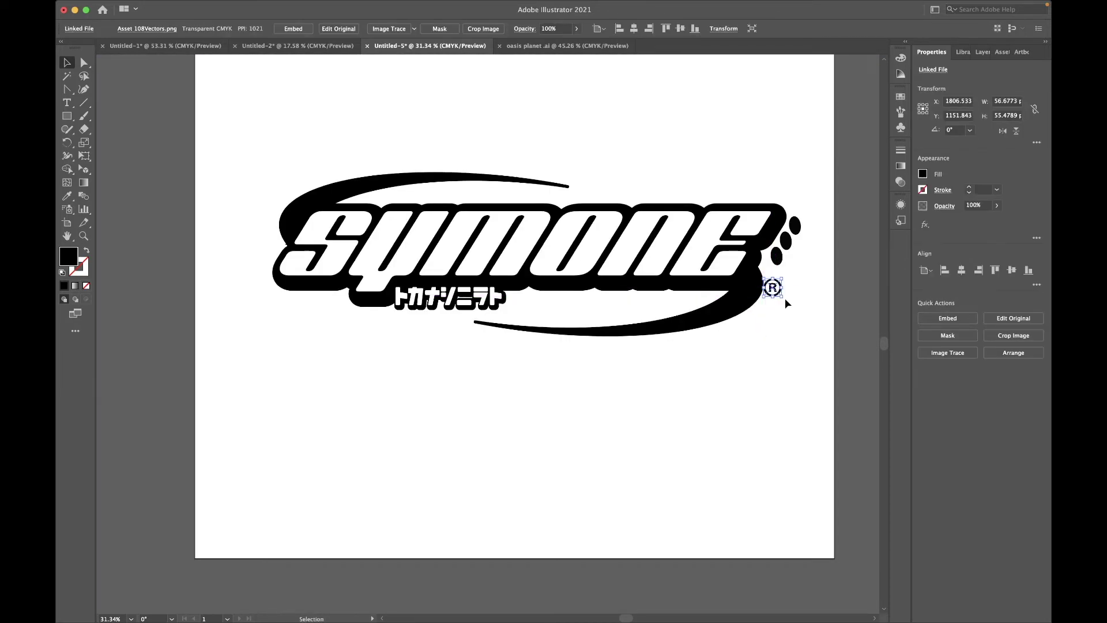
drag(773, 288, 774, 289)
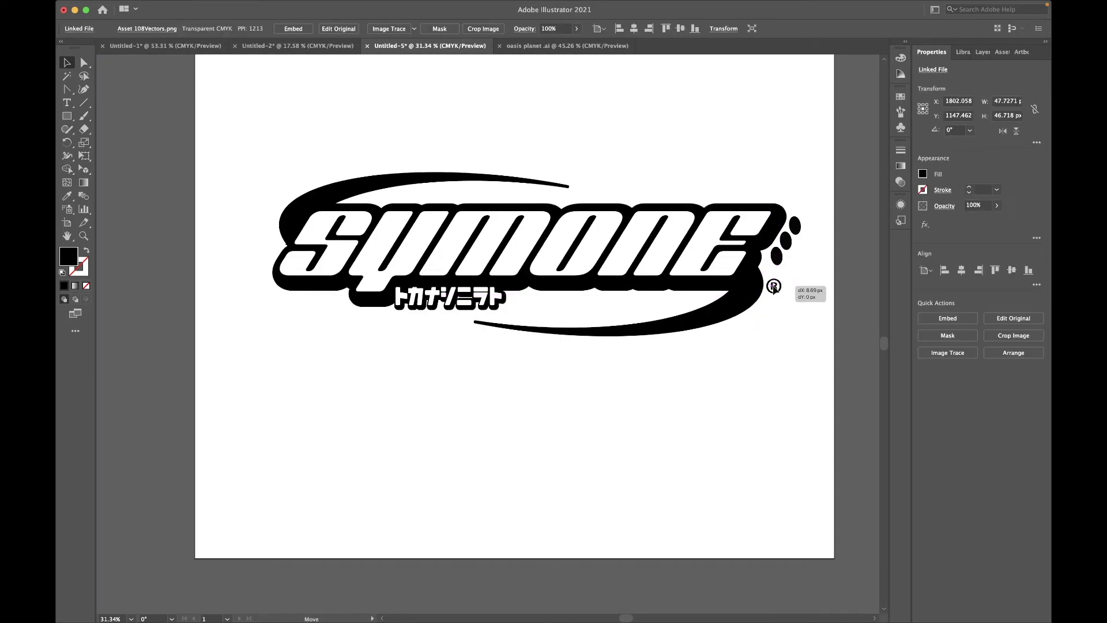
- Copy a small star from the shape sheet and return to the SYMONE document
click(535, 46)
click(430, 46)
click(297, 46)
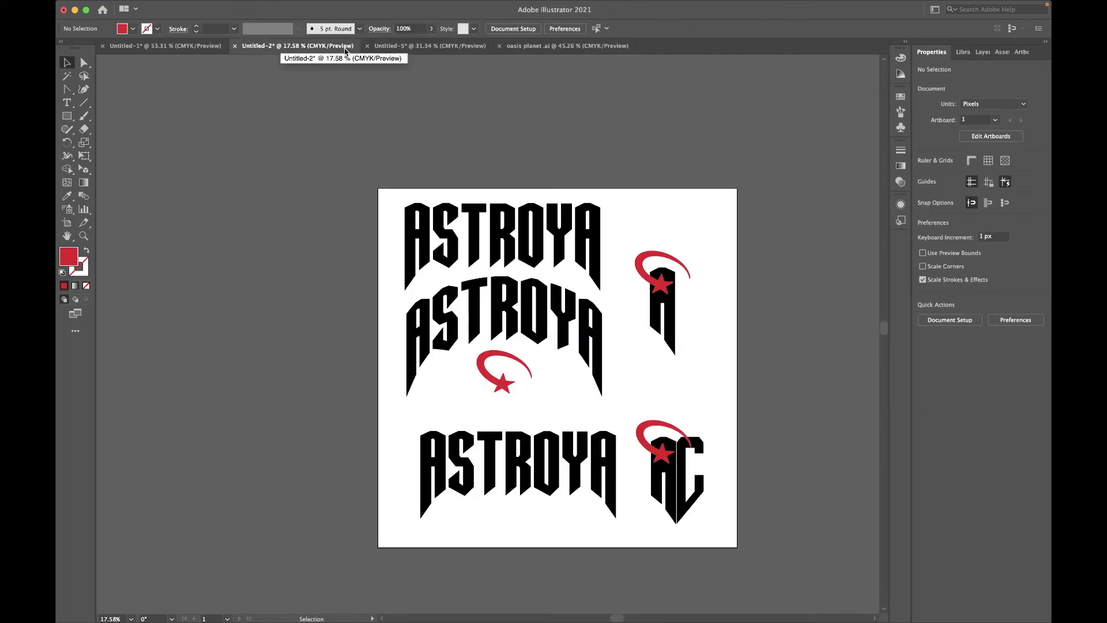
click(165, 47)
scroll(676, 241, right, 6)
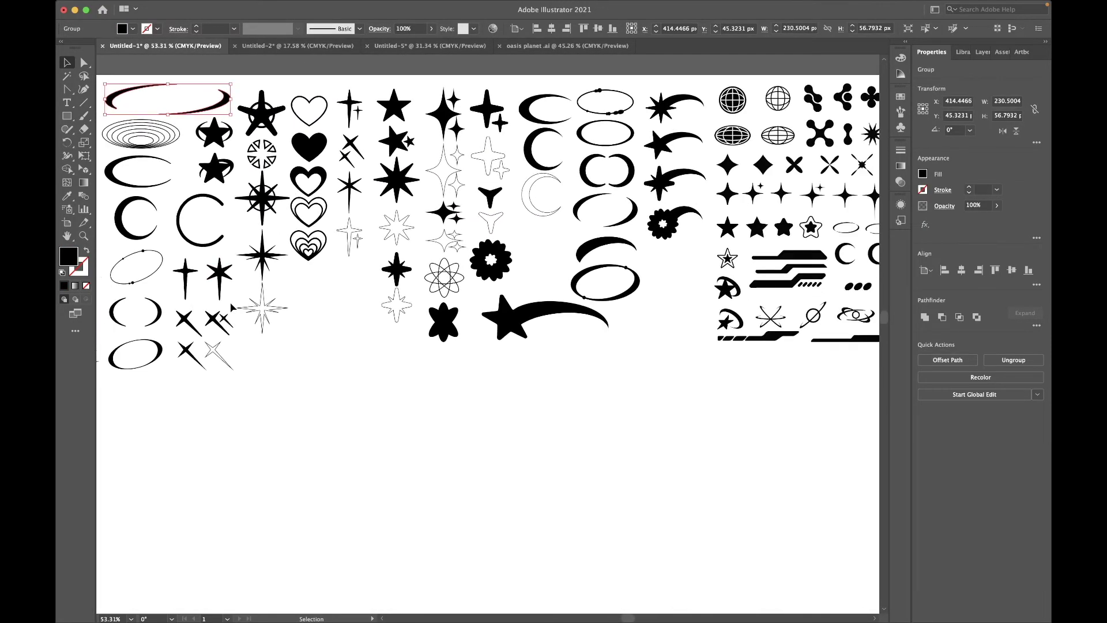
key(a)
click(672, 234)
click(430, 46)
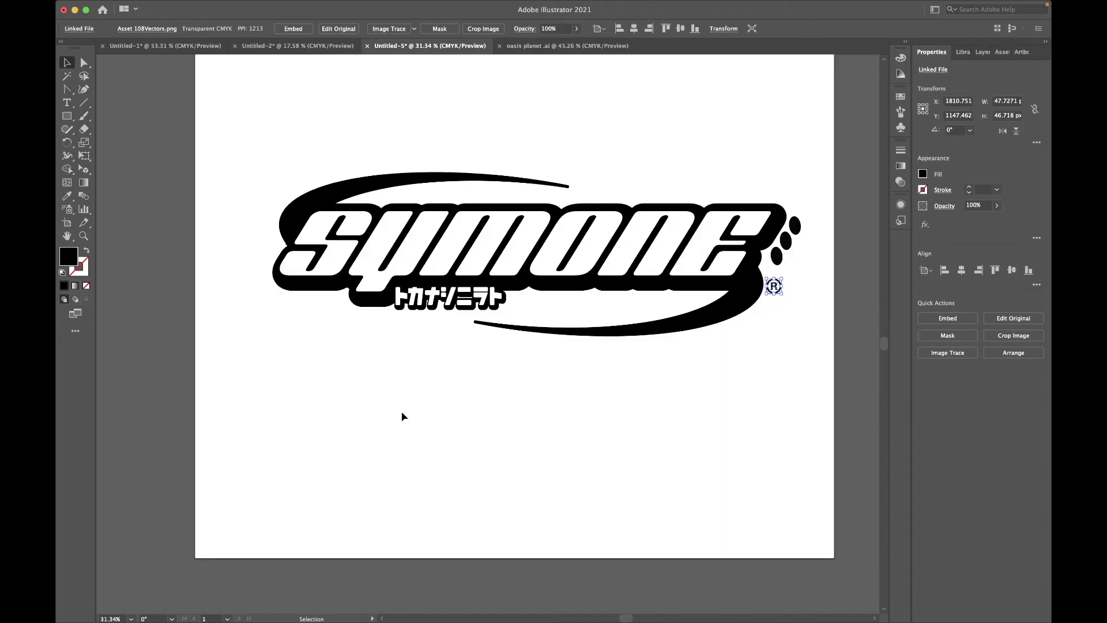
scroll(704, 327, up, 5)
- Paste small stars beside the ® mark and delete the three black ovals
scroll(677, 355, up, 3)
key(ctrl+v)
mouse_move(512, 312)
mouse_down()
mouse_move(643, 287)
mouse_move(697, 138)
mouse_up()
key(ctrl+v)
drag(488, 334, 646, 214)
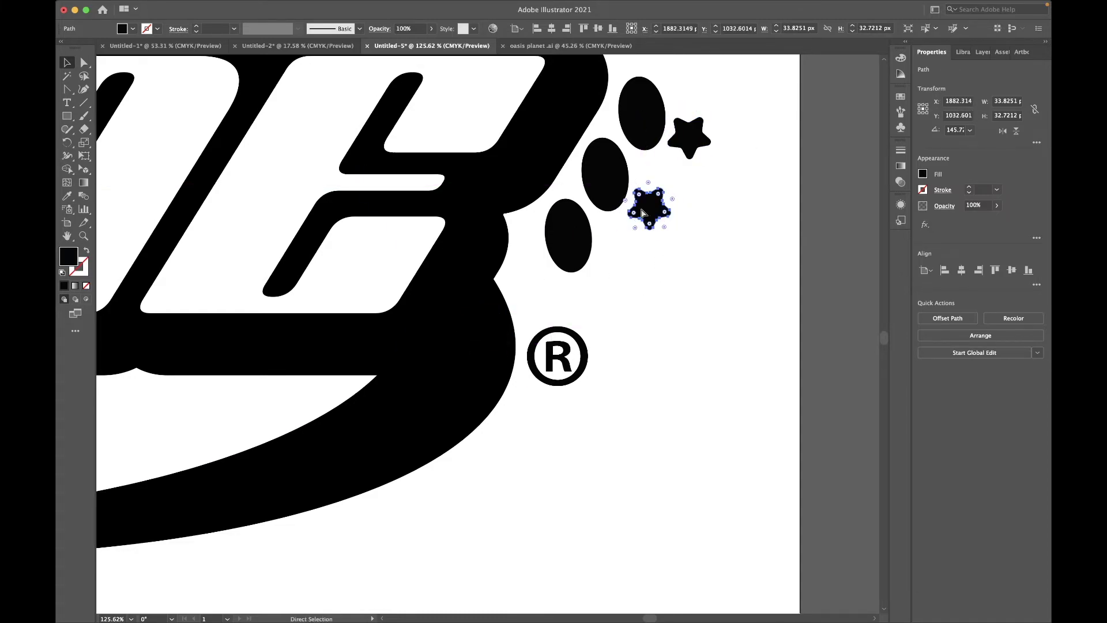
drag(488, 342, 611, 288)
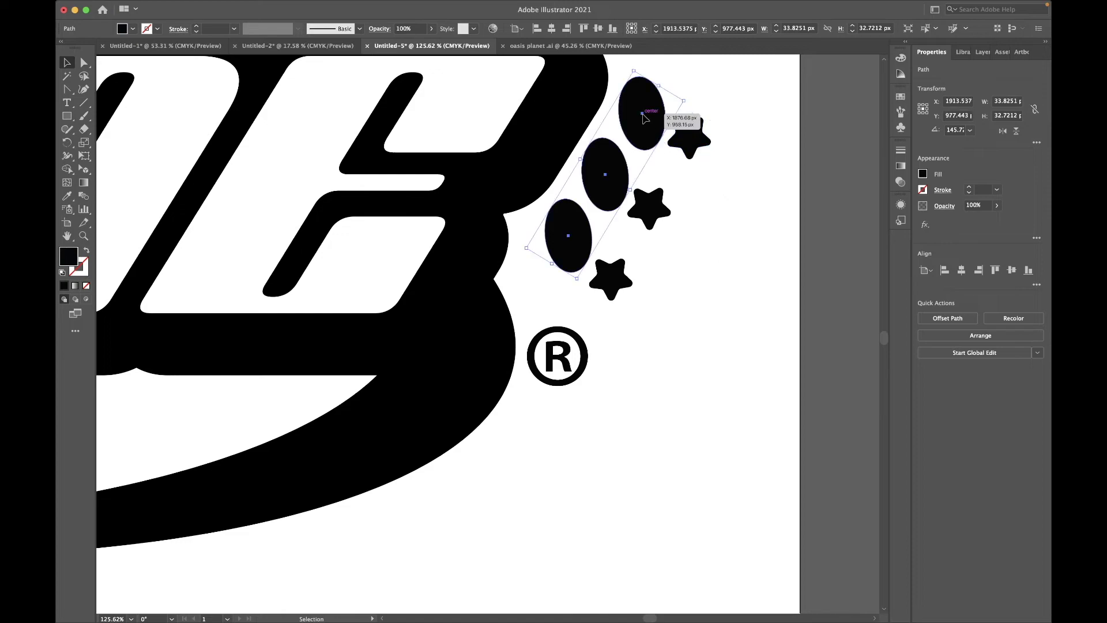
key(Delete)
- Centre the three stars horizontally and enlarge the top star to about twice its size
click(692, 155)
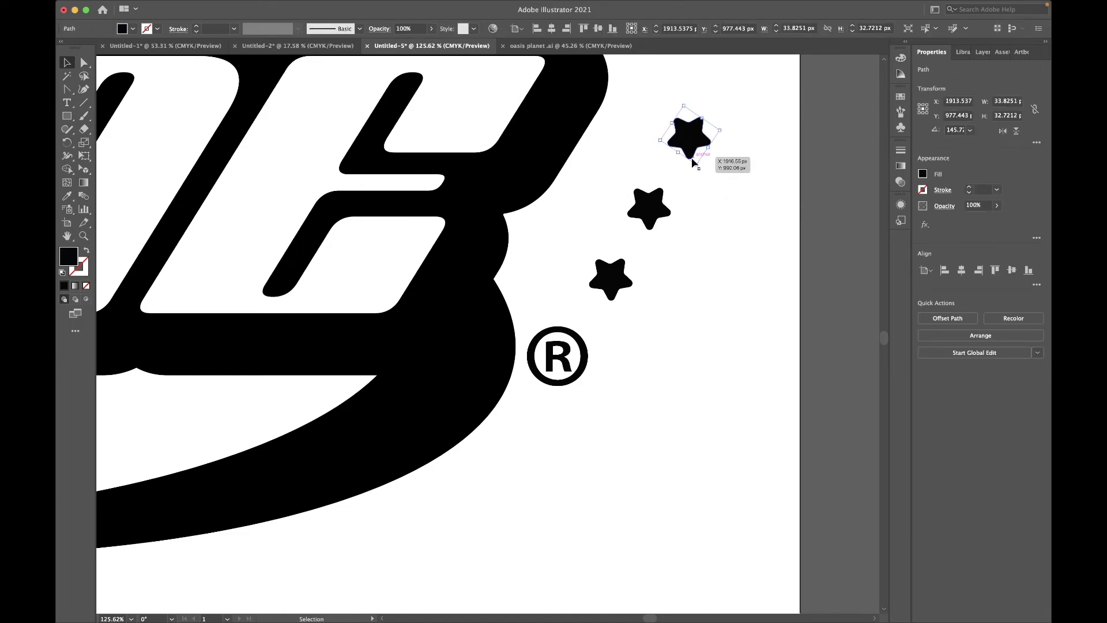
shift+click(617, 278)
click(551, 29)
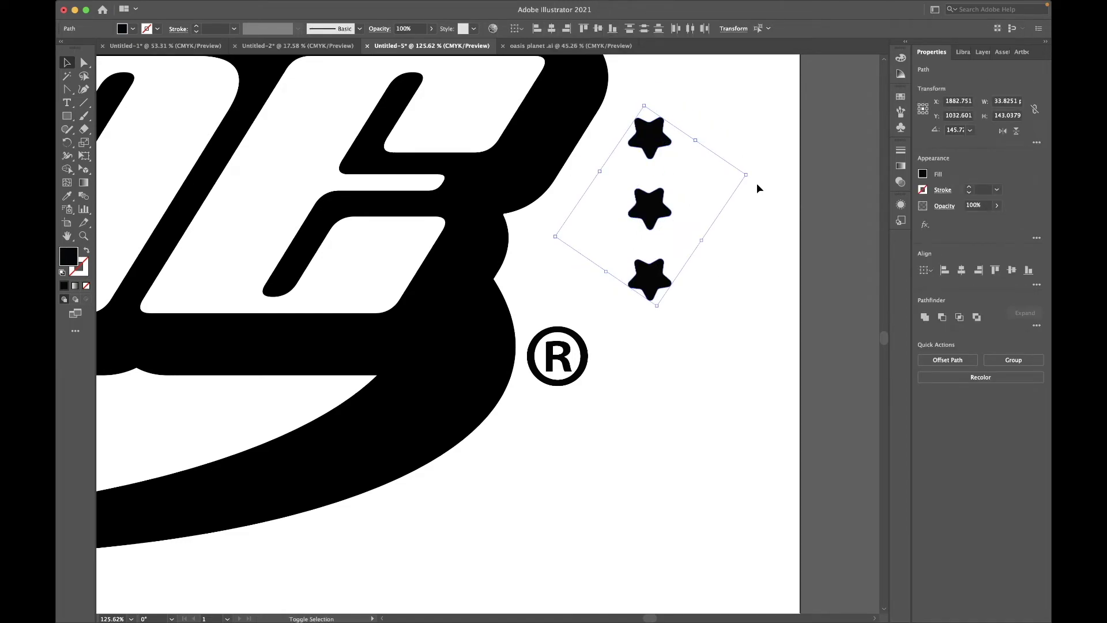
click(650, 138)
drag(681, 130, 744, 119)
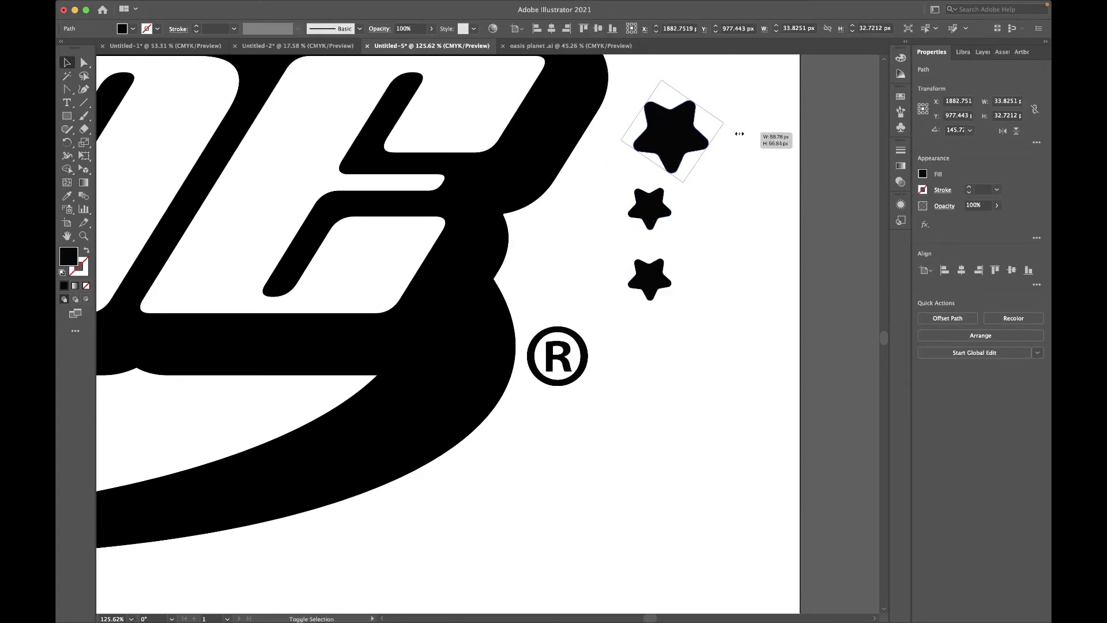
- Delete the middle star, restack the stars in a centred column and group them
click(658, 209)
key(Delete)
key(c)
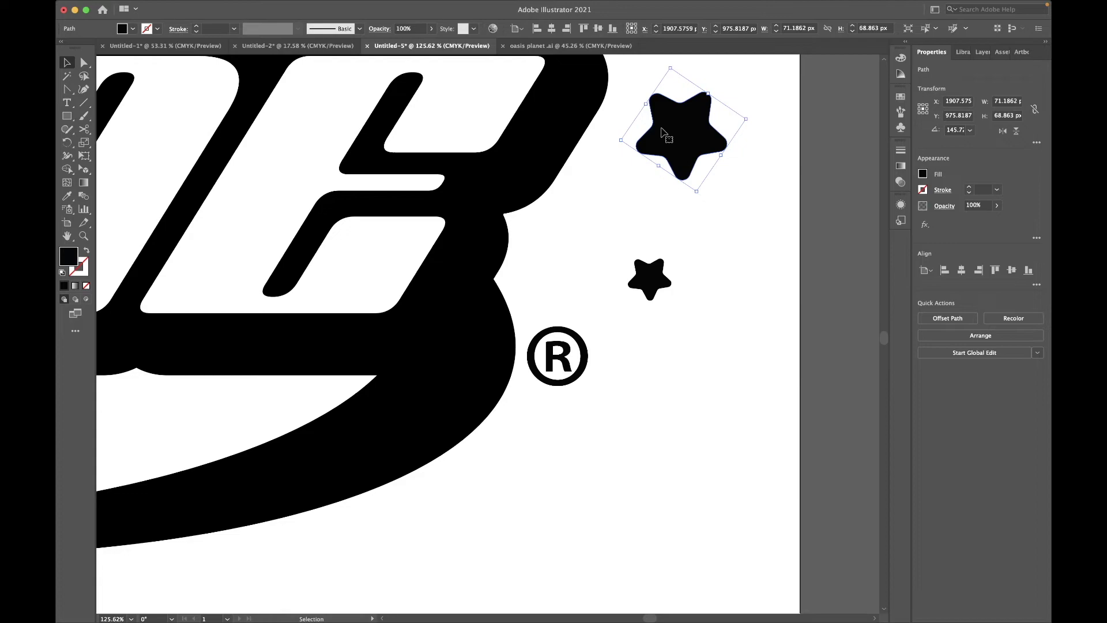
mouse_move(496, 328)
mouse_down()
mouse_move(637, 222)
mouse_move(592, 305)
mouse_up()
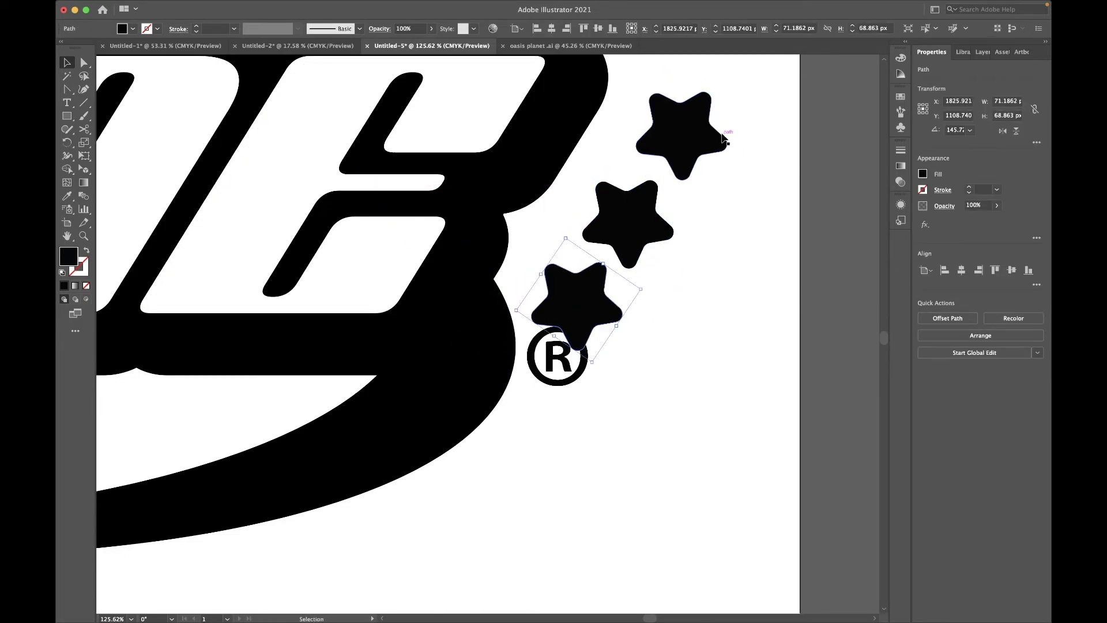
click(552, 29)
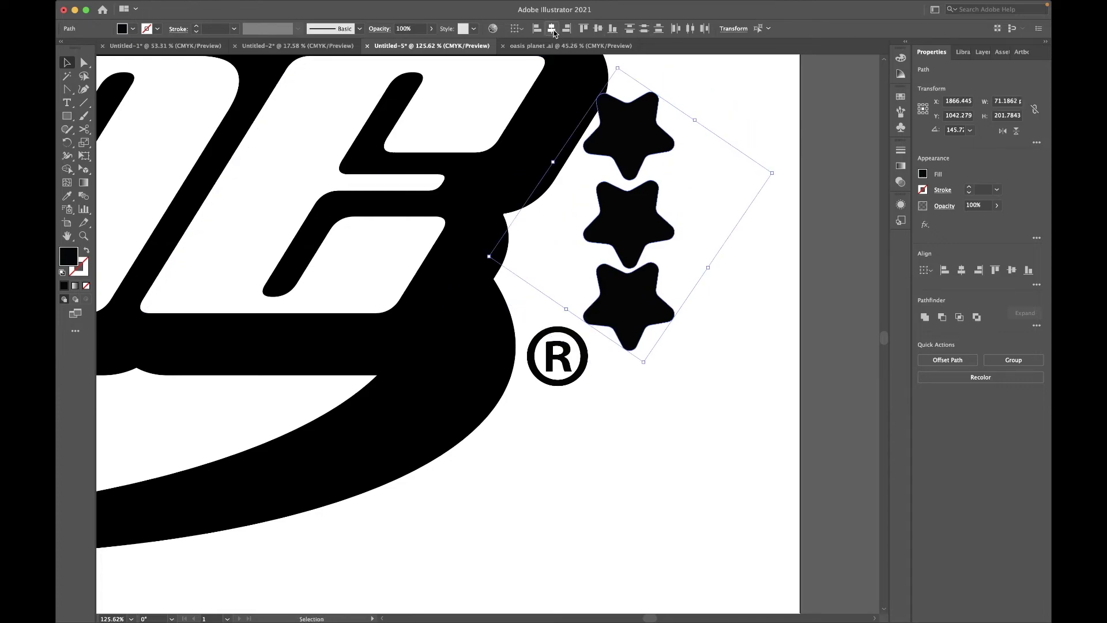
key(ctrl+g)
- Rotate the star group onto a diagonal and shift it slightly up-left
mouse_move(776, 168)
mouse_down()
mouse_move(773, 257)
mouse_move(776, 245)
mouse_up()
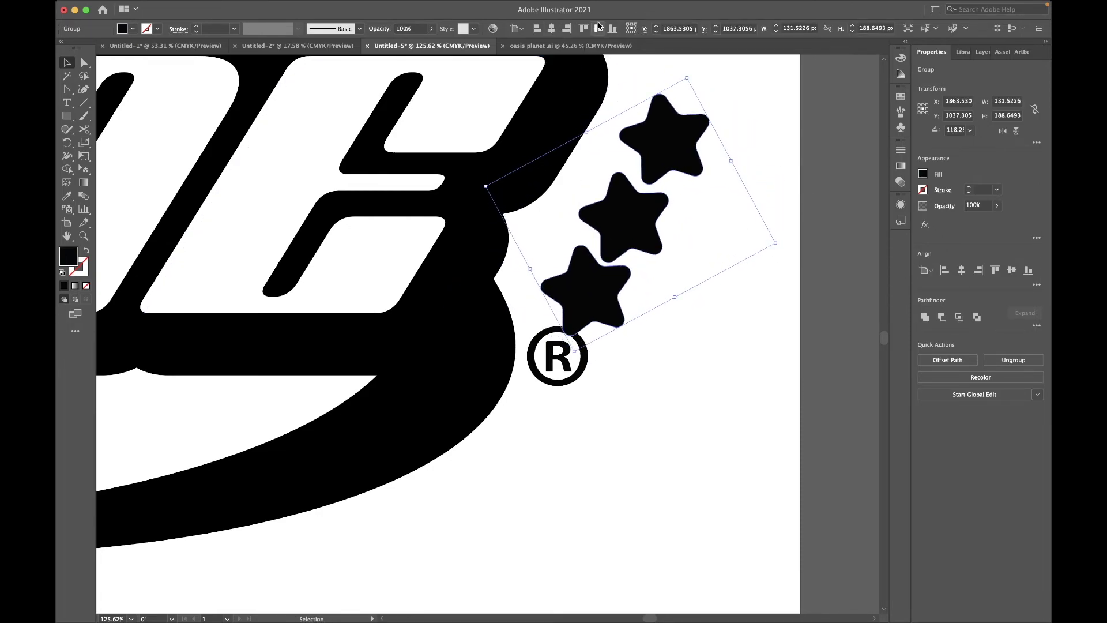
drag(662, 130, 652, 118)
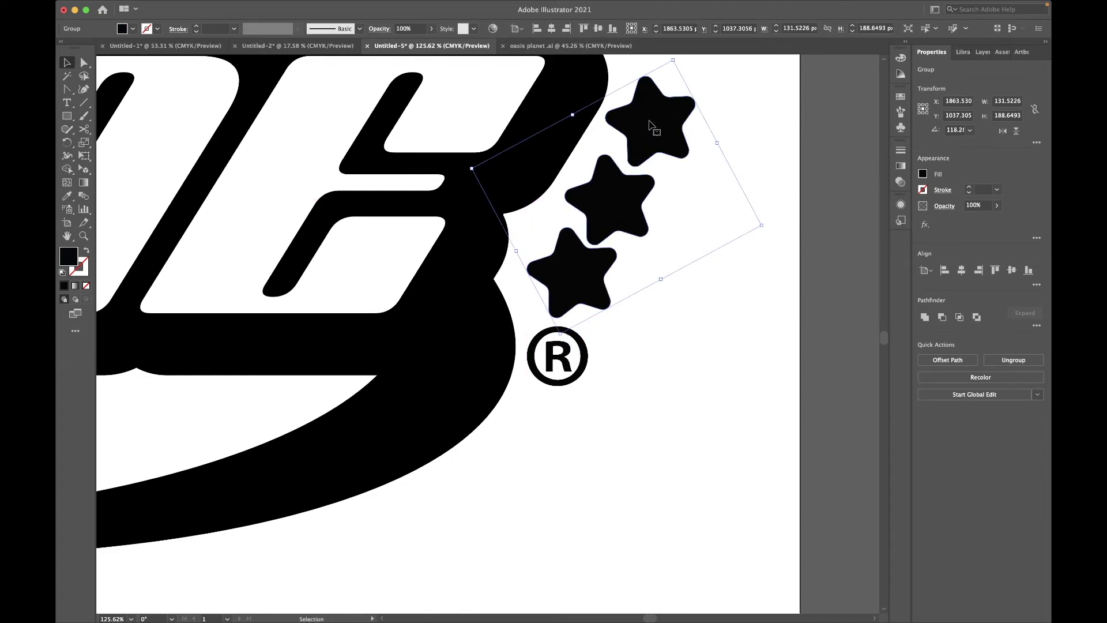
scroll(652, 121, down, 4)
click(963, 361)
click(597, 303)
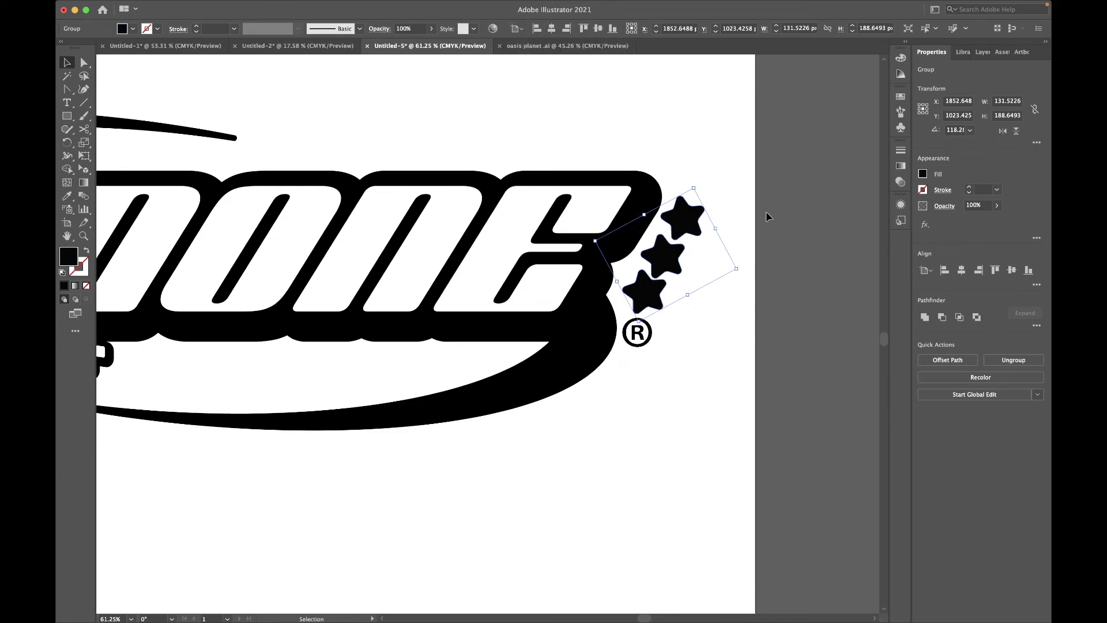
- Shrink the three-star group slightly and drag a copy onto the lower swoosh
right_click(654, 257)
shift+click(655, 262)
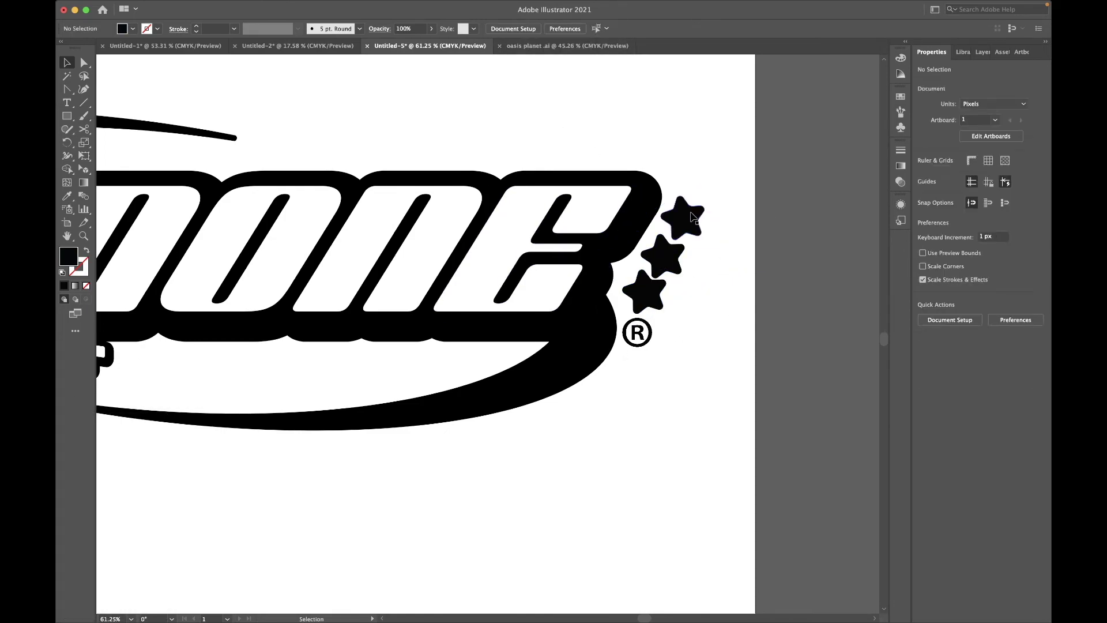
shift+click(655, 265)
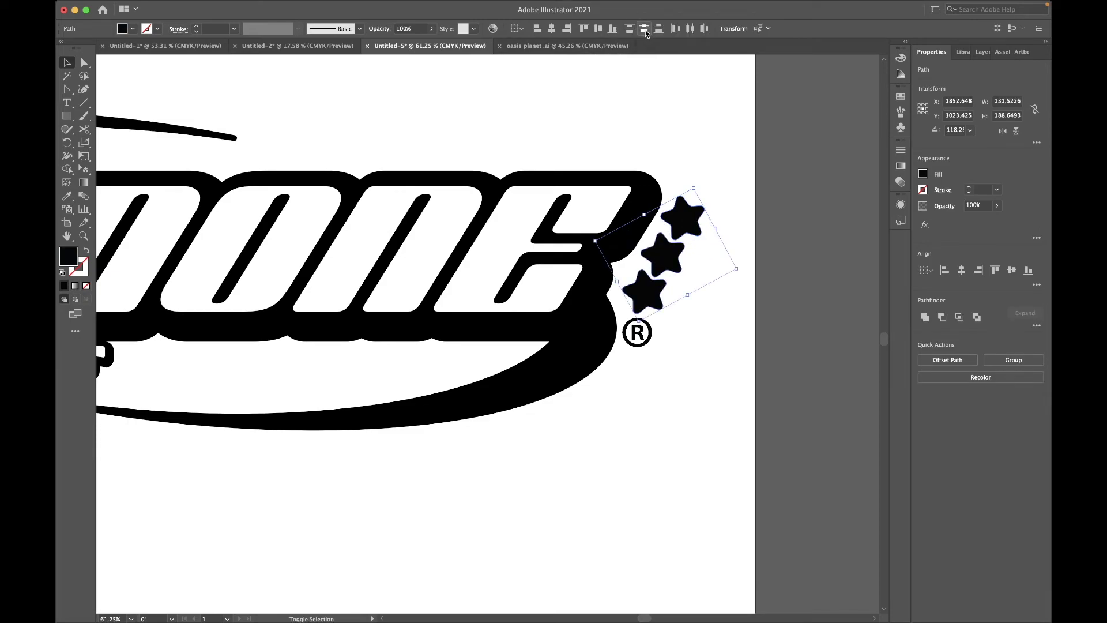
click(697, 363)
scroll(696, 338, down, 3)
click(669, 276)
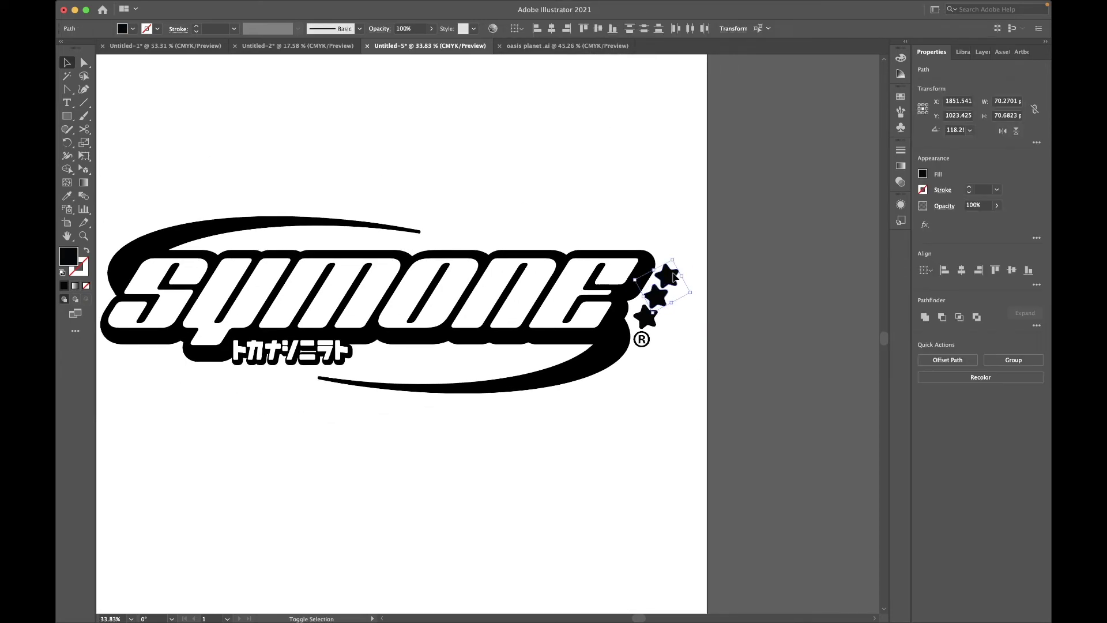
shift+click(655, 297)
shift+click(669, 275)
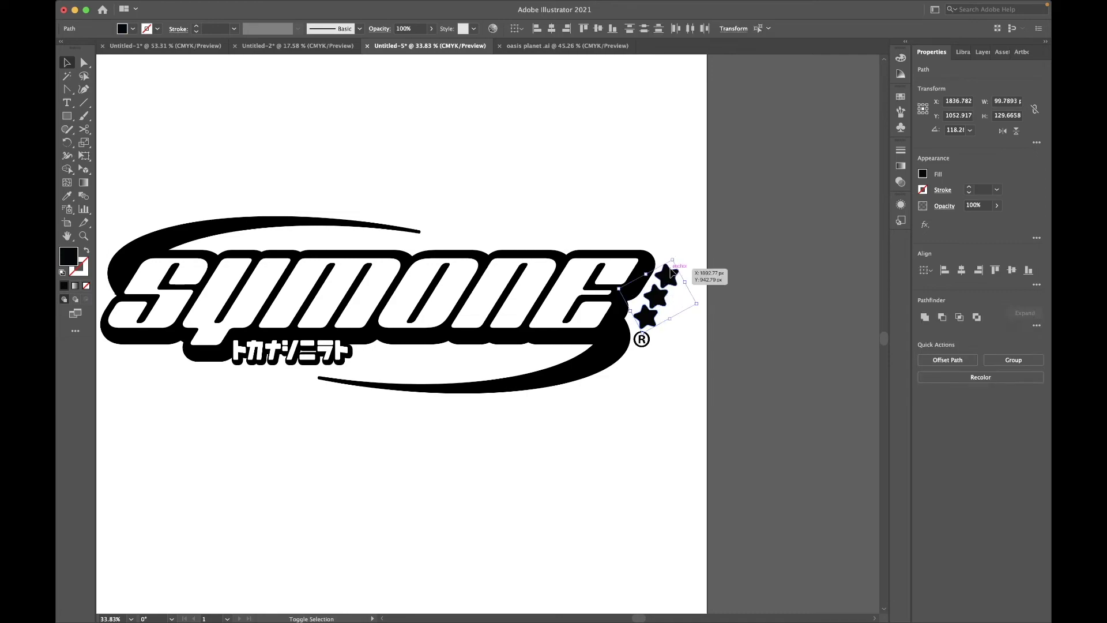
drag(676, 263, 656, 300)
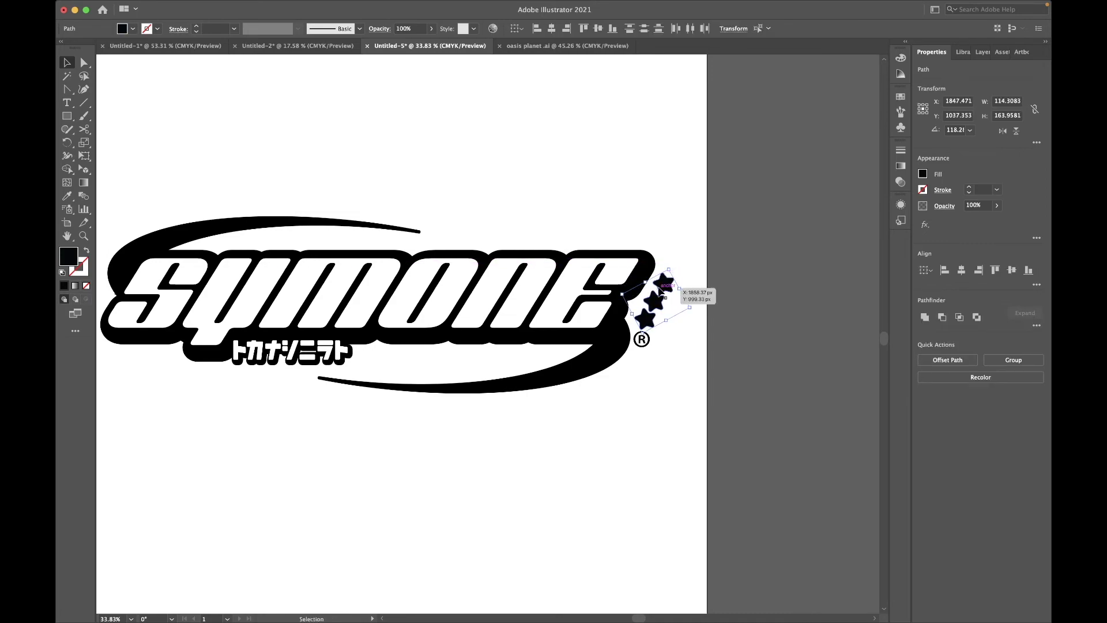
mouse_move(657, 298)
mouse_down()
mouse_move(484, 334)
mouse_move(503, 439)
mouse_move(514, 411)
mouse_move(591, 444)
mouse_move(459, 208)
mouse_move(468, 204)
mouse_move(383, 231)
mouse_move(397, 211)
mouse_up()
click(496, 427)
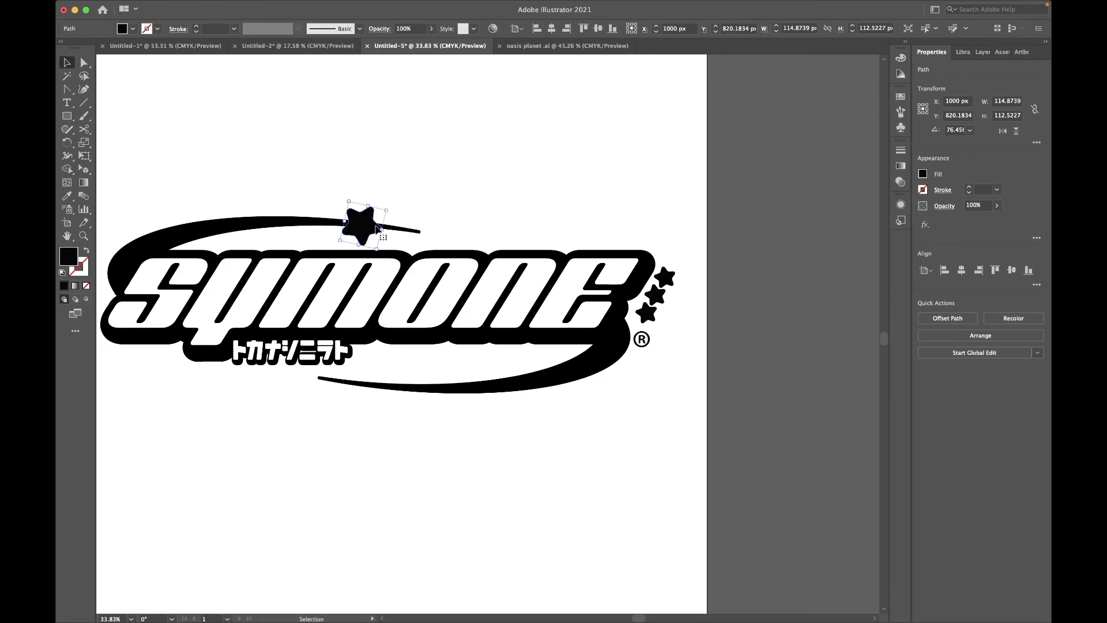
- Rotate the upper-swoosh star, shrink another to about 44 px and place it along the swoosh
drag(388, 204, 388, 206)
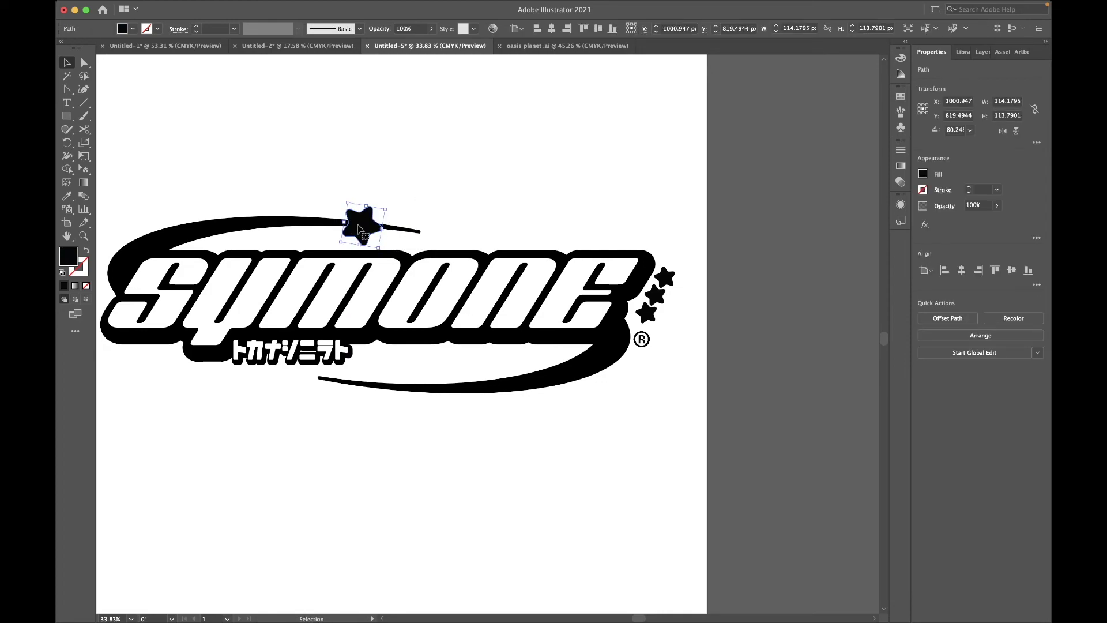
drag(511, 317, 480, 349)
drag(397, 231, 423, 212)
scroll(403, 225, up, 8)
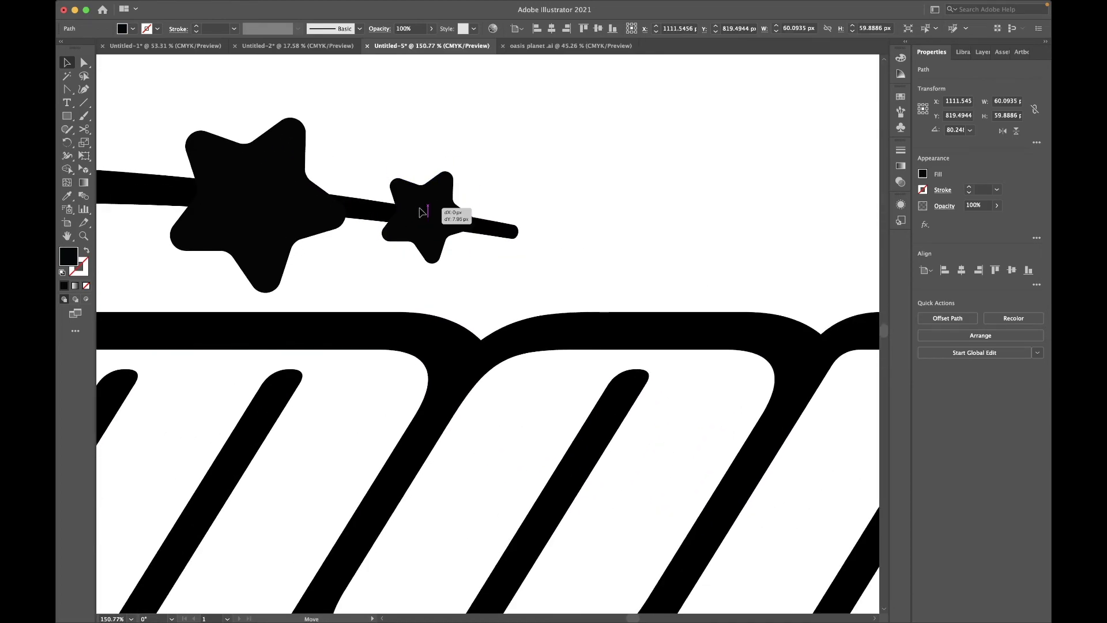
scroll(528, 222, down, 7)
click(489, 218)
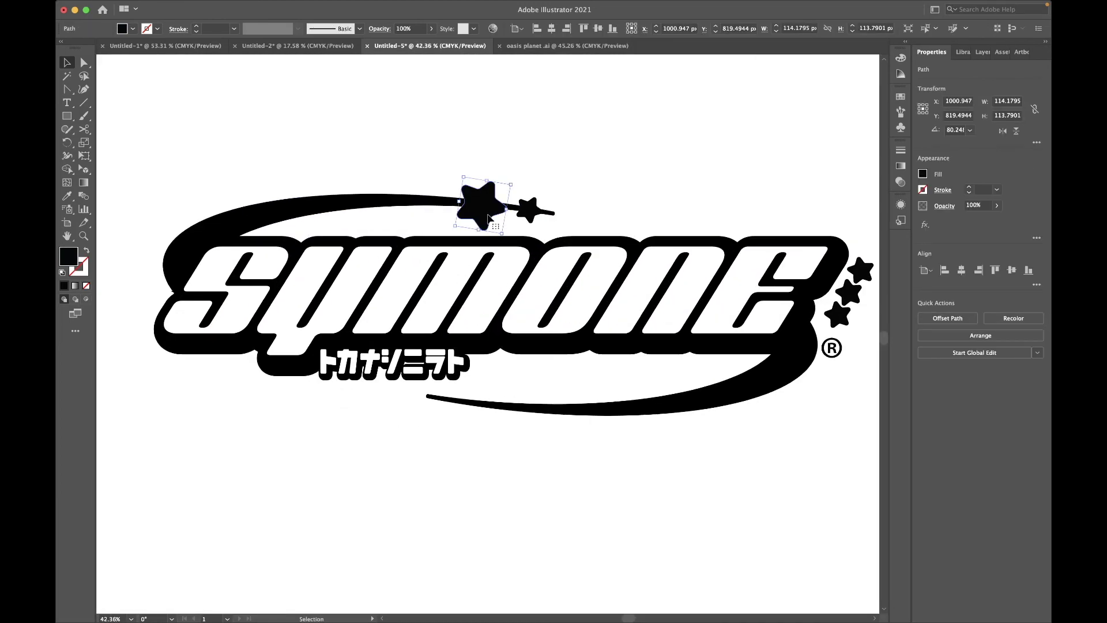
- Duplicate the larger star onto the lower swoosh, rotate it, then delete it
key(ctrl+v)
drag(488, 333, 600, 403)
mouse_move(634, 444)
mouse_down()
mouse_move(651, 402)
mouse_move(622, 412)
mouse_up()
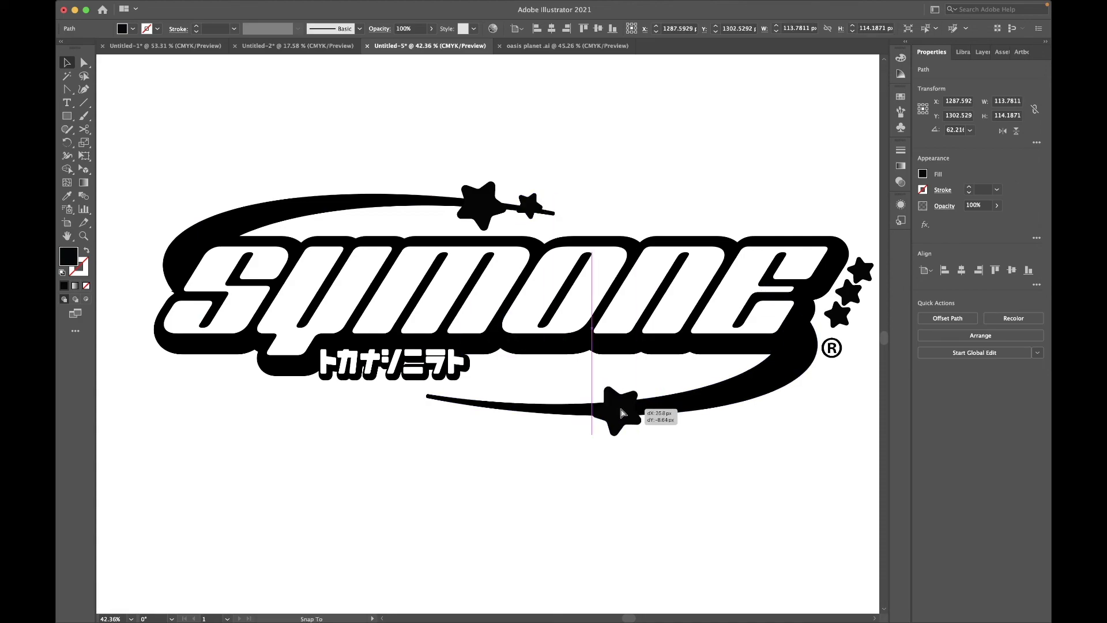
click(660, 385)
click(621, 410)
key(Delete)
- Move the leftover swoosh star beside the katakana and delete it
key(plus)
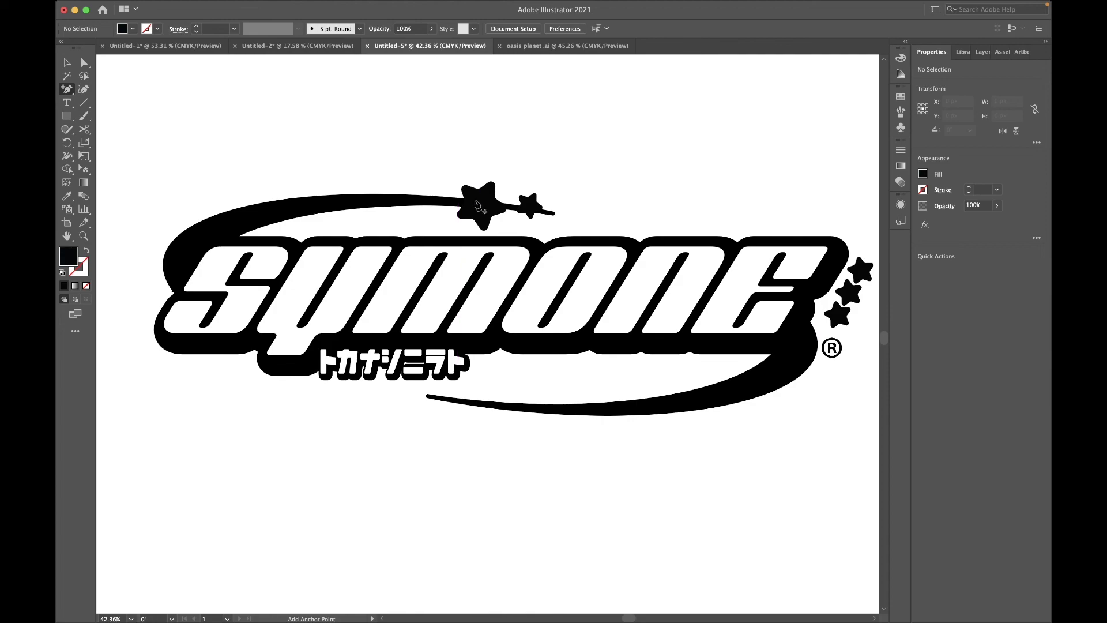
click(65, 63)
drag(484, 220, 500, 367)
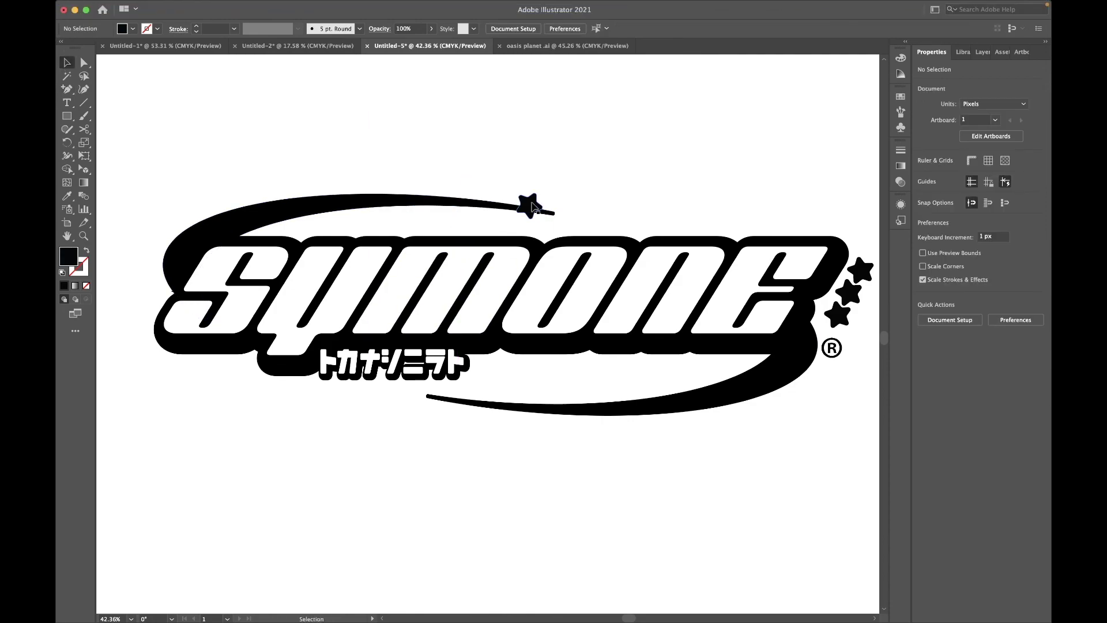
key(Delete)
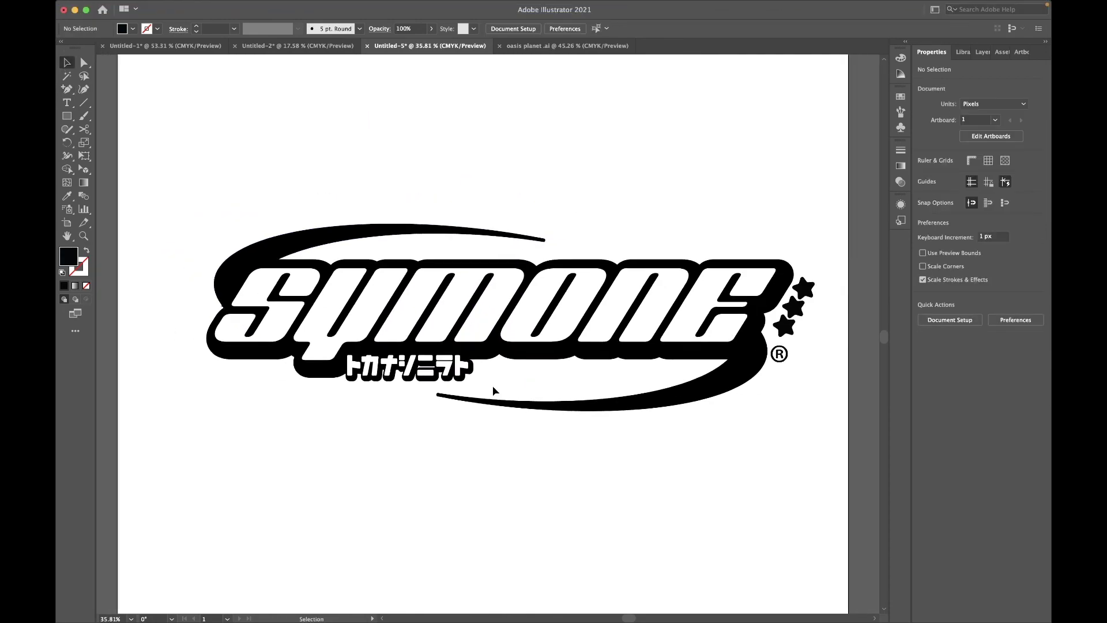
- Select the ® mark and view its context menu, then dismiss it without changes
scroll(492, 386, down, 3)
scroll(488, 381, up, 5)
click(788, 383)
right_click(788, 383)
key(Escape)
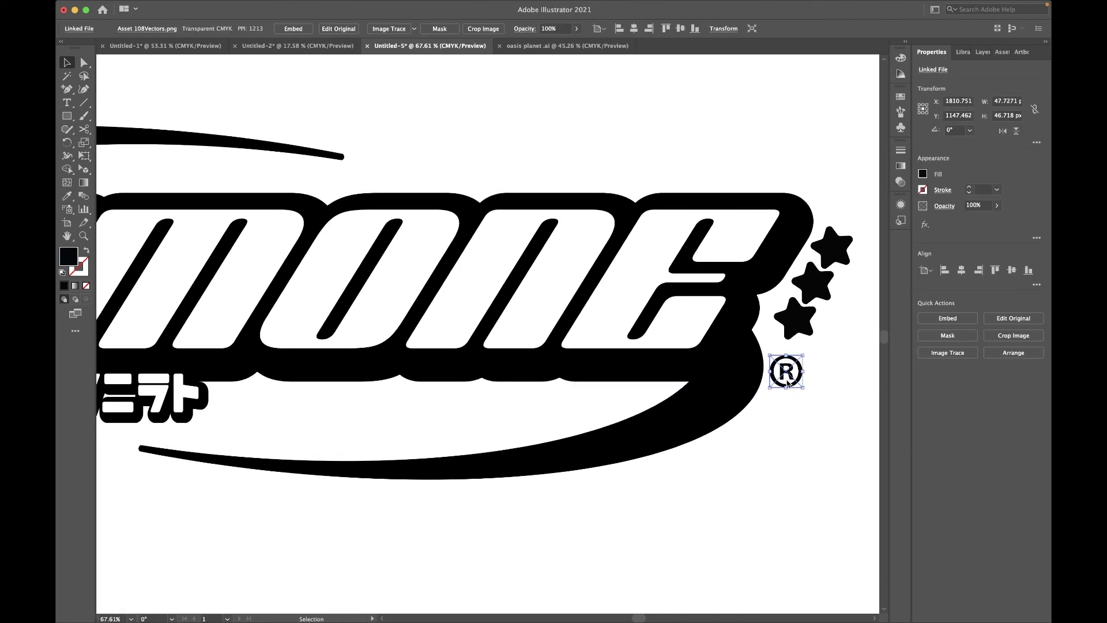
- Marquee-select the whole logo, move it about 33 px left and 30 px up, then deselect
scroll(788, 384, down, 3)
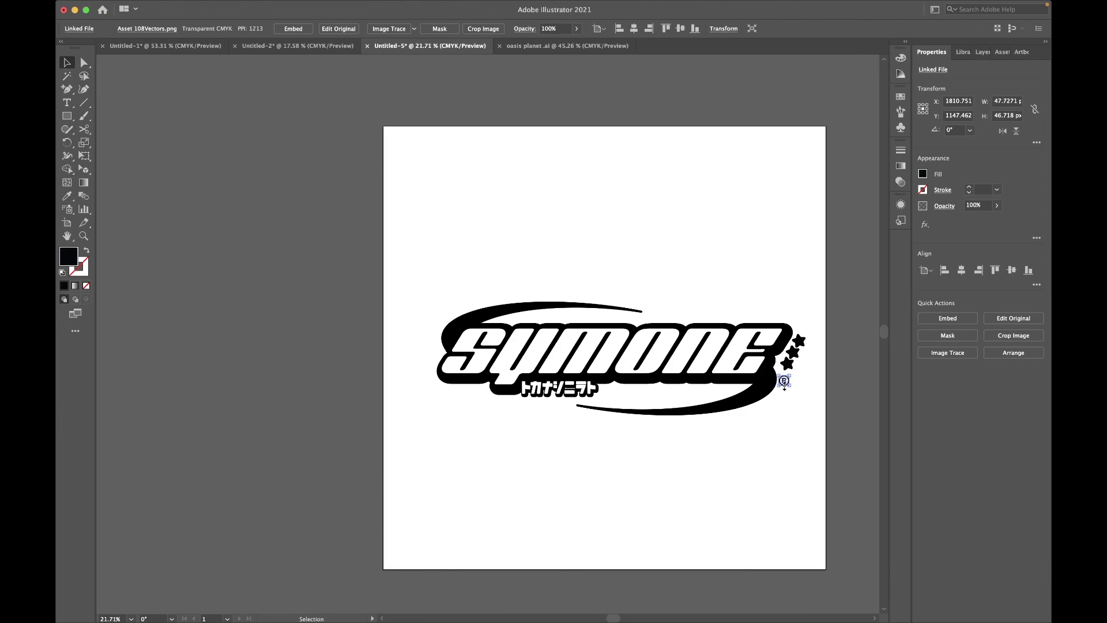
scroll(779, 346, up, 1)
scroll(705, 247, right, 2)
scroll(662, 276, up, 2)
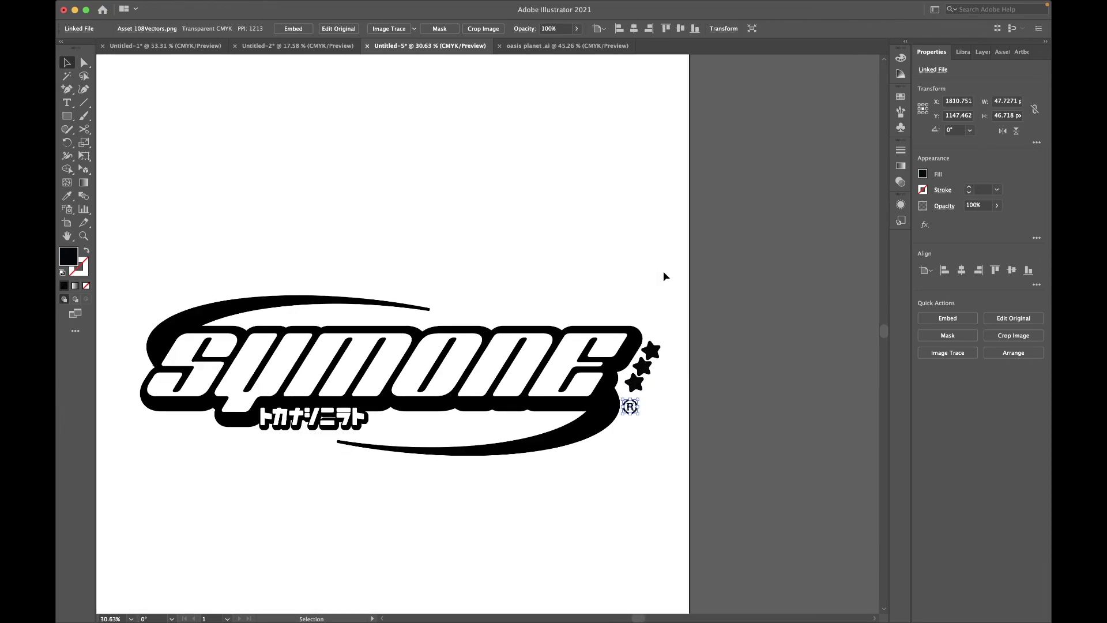
scroll(677, 291, down, 3)
drag(676, 291, 290, 406)
drag(479, 324, 460, 307)
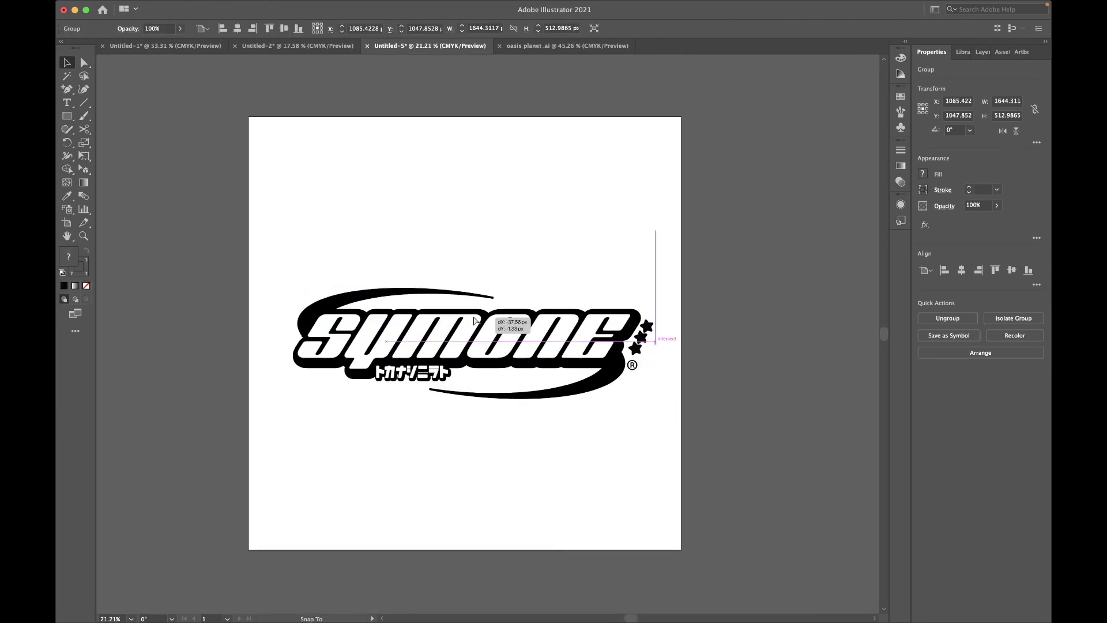
click(317, 119)
click(459, 331)
scroll(460, 329, up, 1)
click(435, 177)
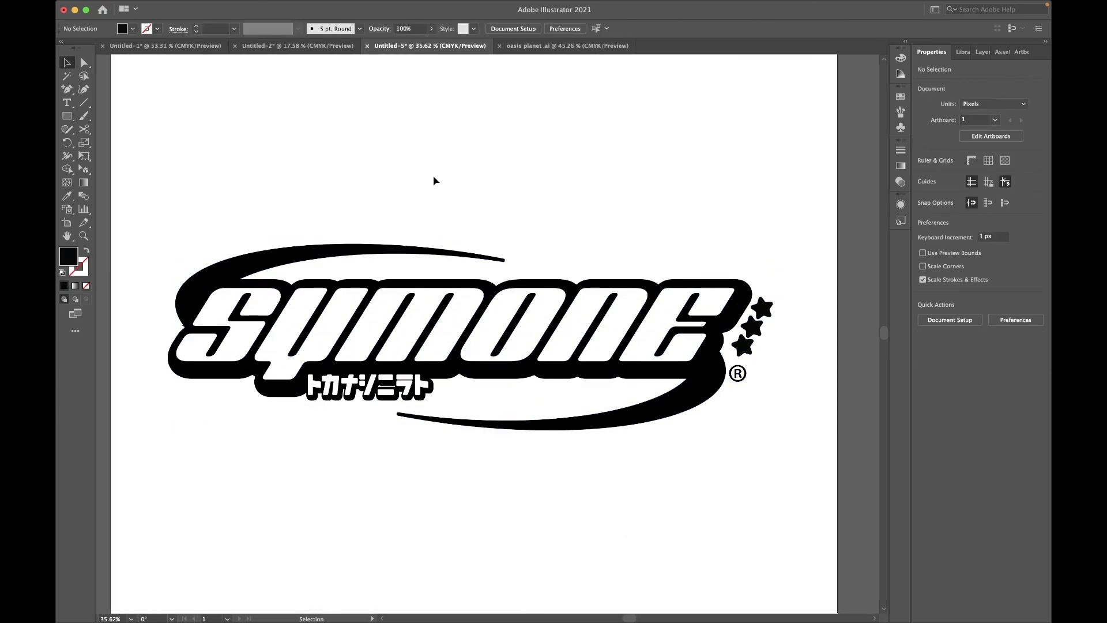